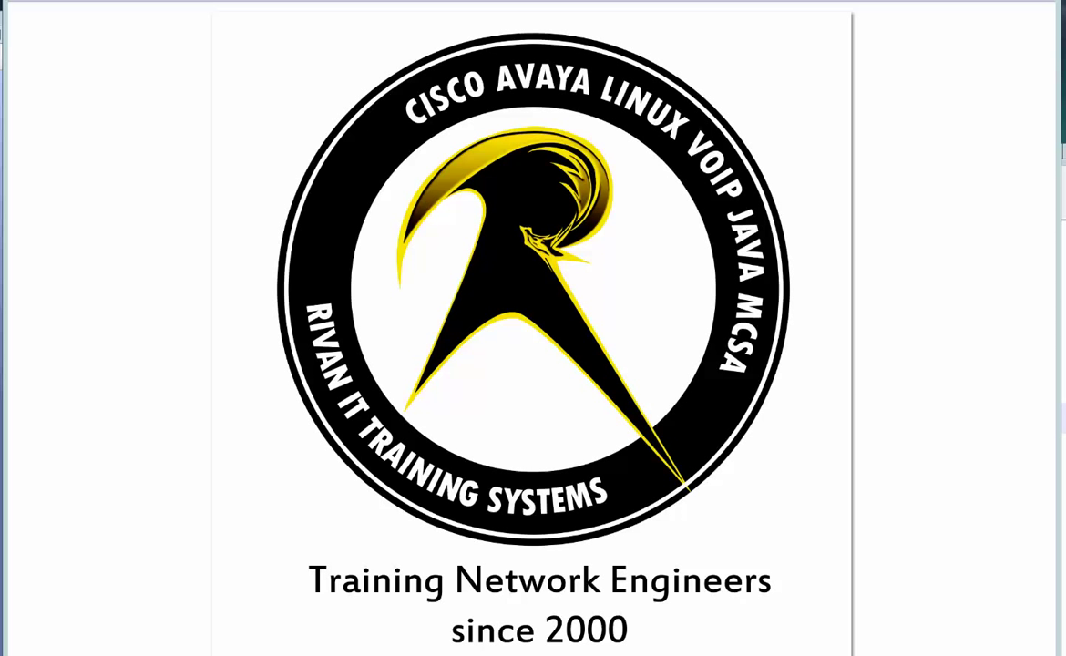
# Preview the open taskbar windows to locate Chrome showing the GNS3 download page
pyautogui.moveTo(314, 651)
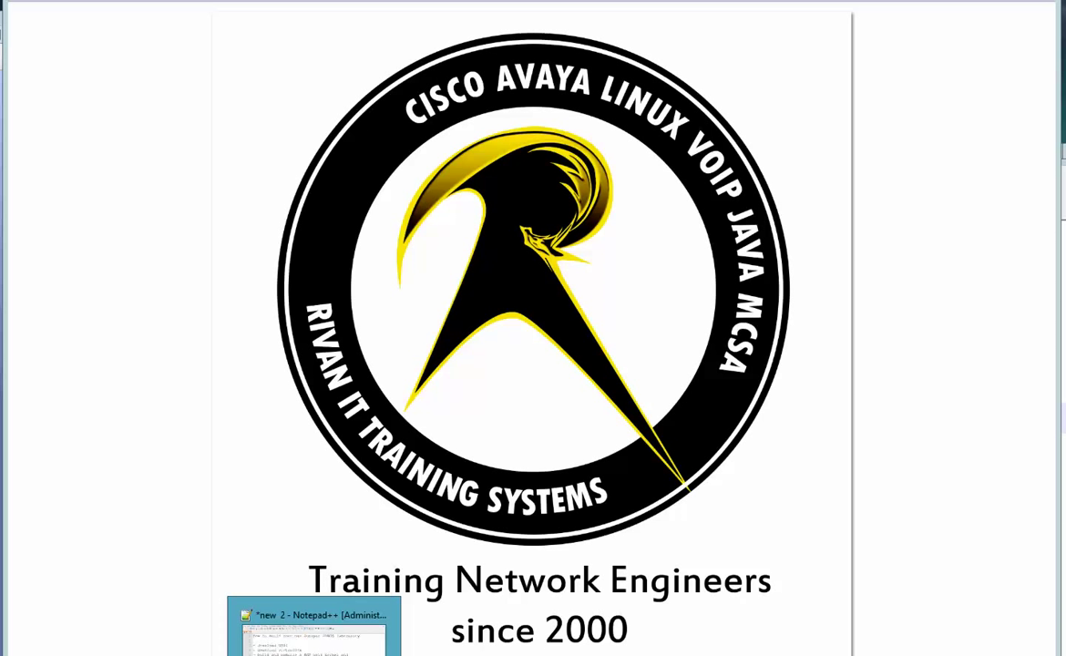
pyautogui.moveTo(222, 651)
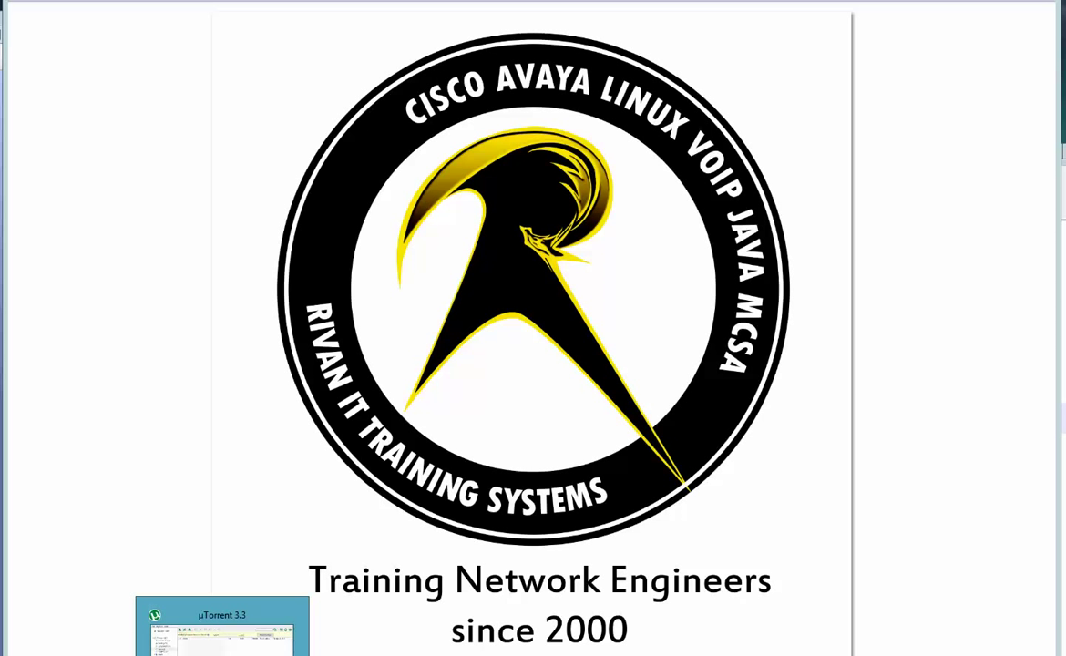
pyautogui.moveTo(81, 651)
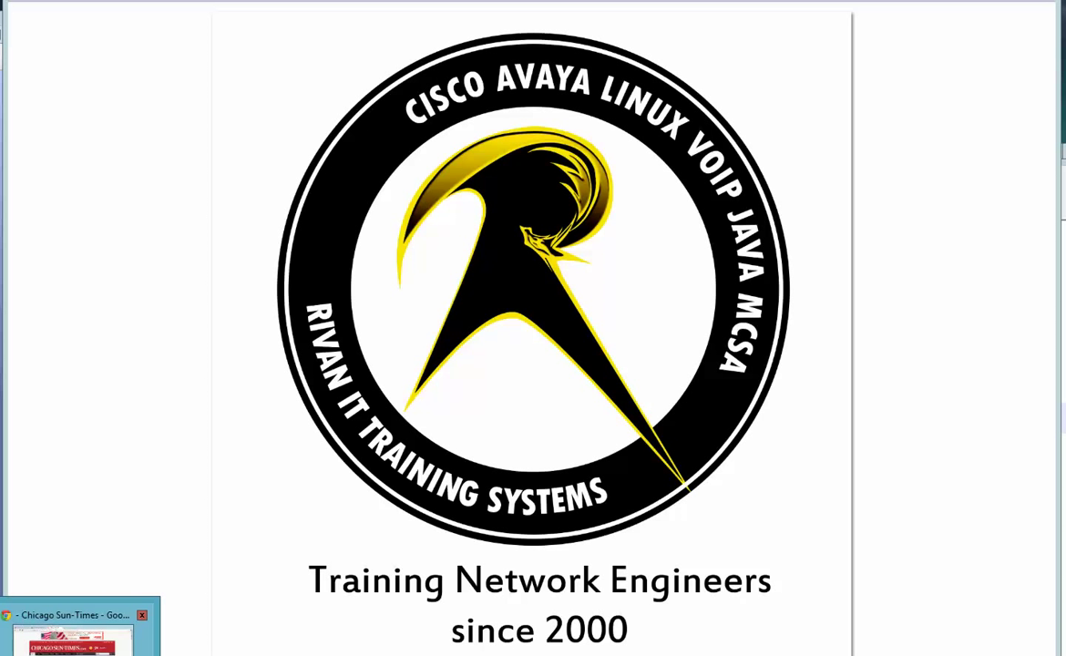
# Bring Chrome forward on the Junos job posting and highlight its heading and Cisco IOS requirements
pyautogui.click(80, 652)
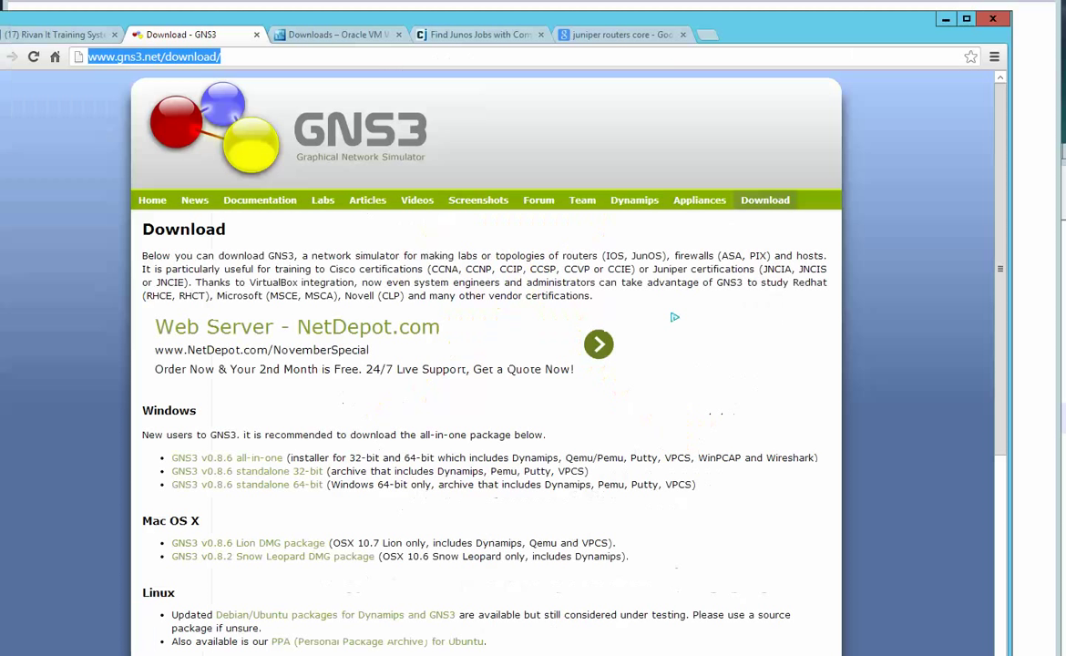
pyautogui.click(470, 39)
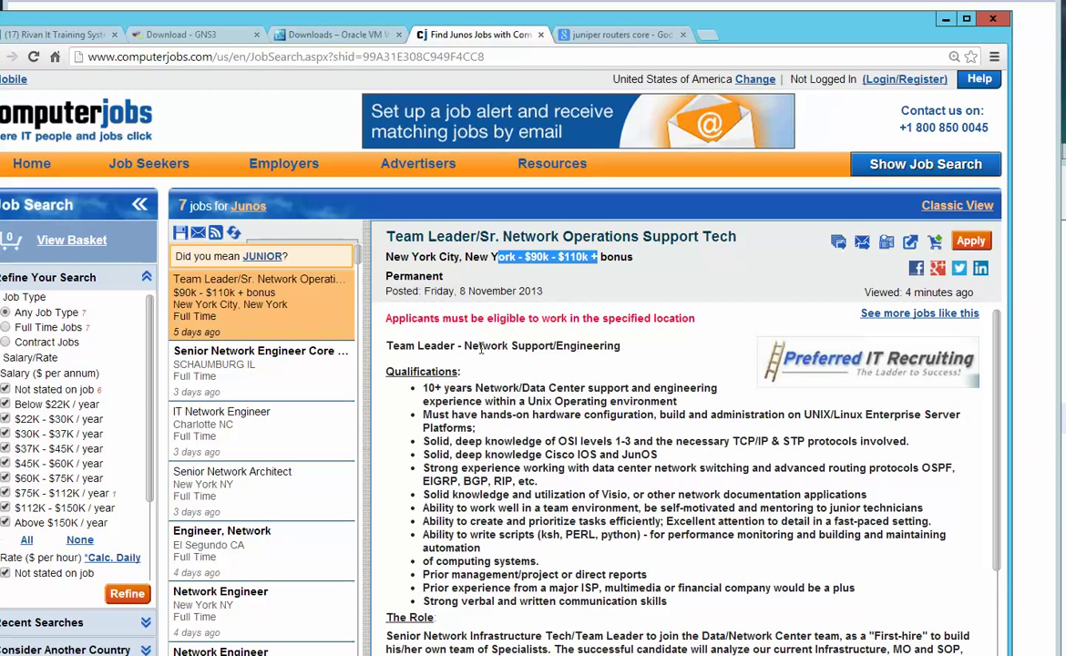
pyautogui.moveTo(390, 347); pyautogui.dragTo(474, 371)
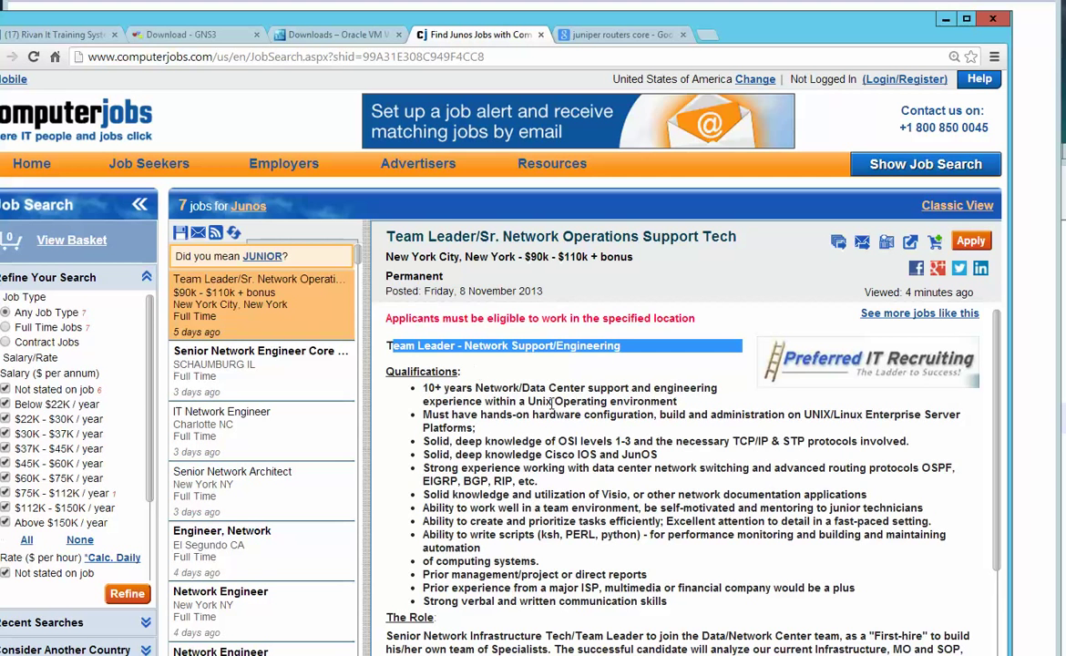
pyautogui.moveTo(421, 454); pyautogui.dragTo(539, 481)
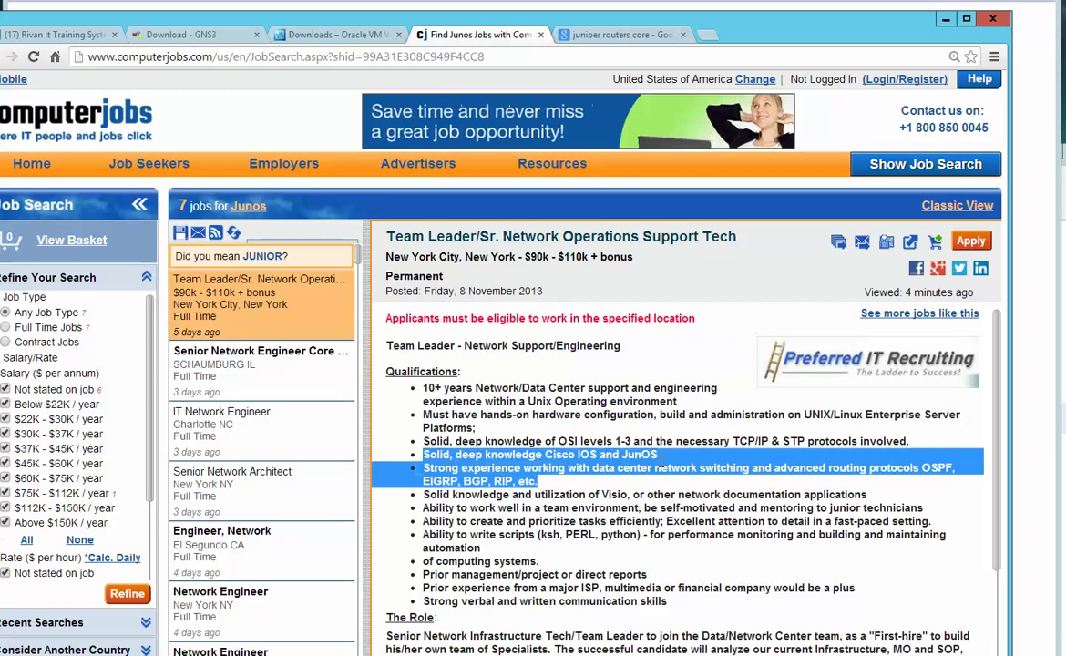
# Highlight the JunOS, data center and routing protocol requirements, then show the juniper routers core images
pyautogui.moveTo(663, 467); pyautogui.dragTo(688, 460)
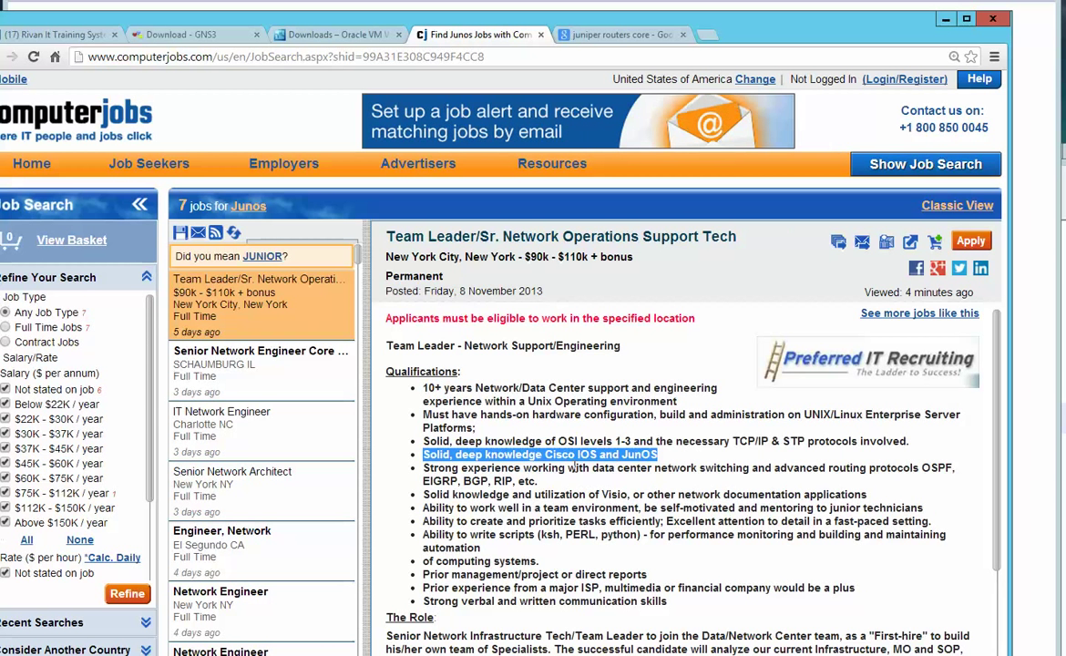
pyautogui.moveTo(574, 467); pyautogui.dragTo(697, 468)
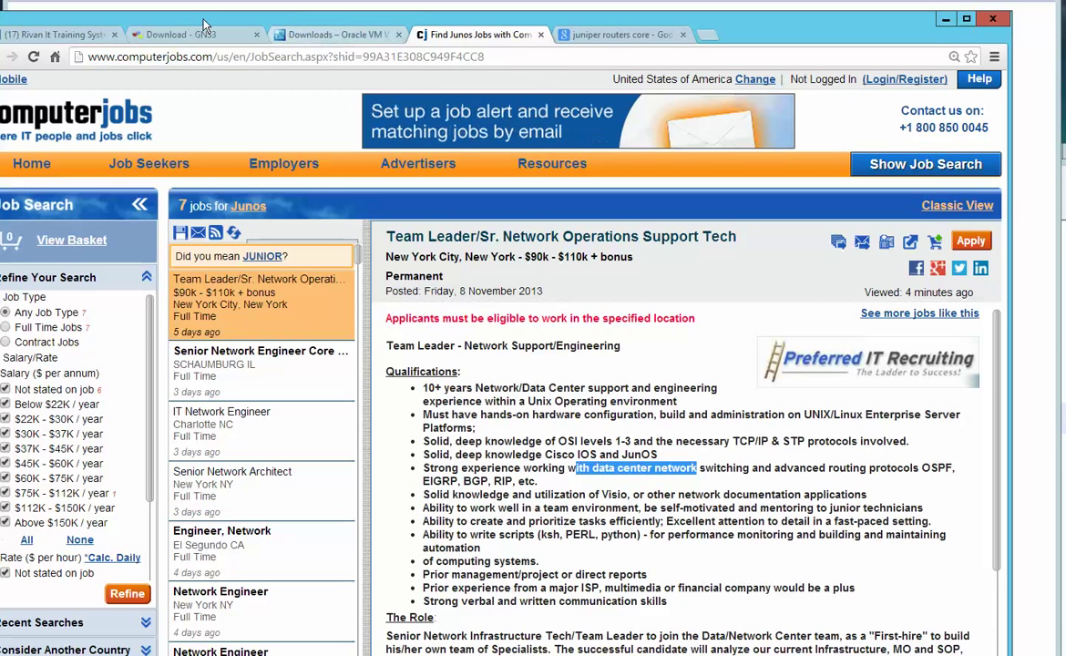
pyautogui.click(607, 34)
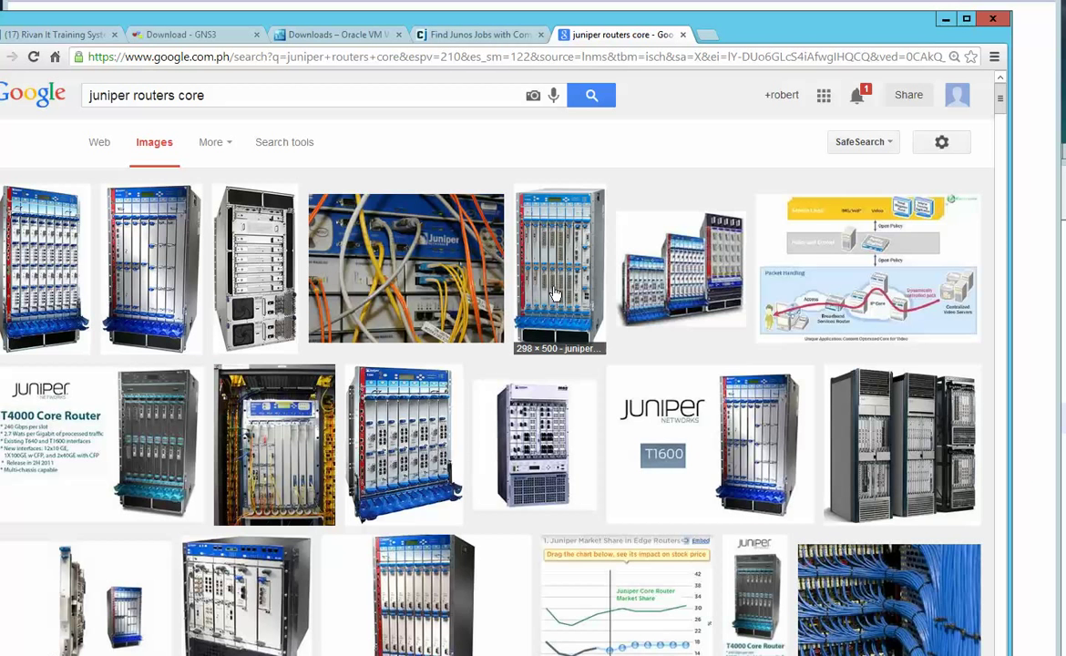
pyautogui.scroll(-3, 554, 293)
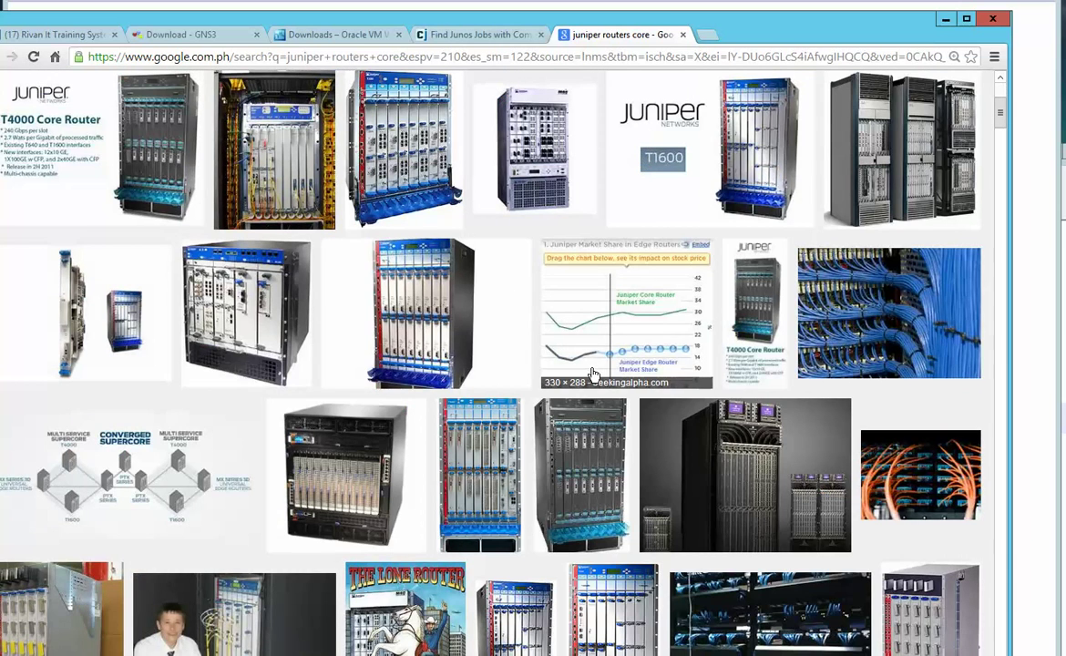
pyautogui.scroll(3, 592, 373)
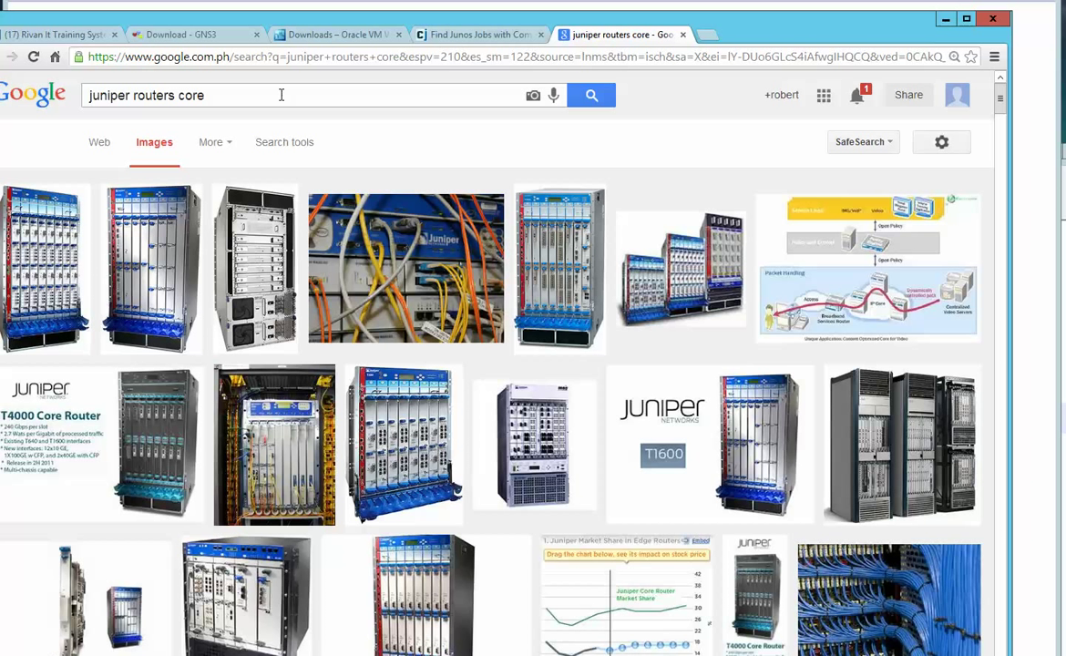
# Return to the GNS3 download tab, briefly placing the GNS3 project window over the browser
pyautogui.click(197, 35)
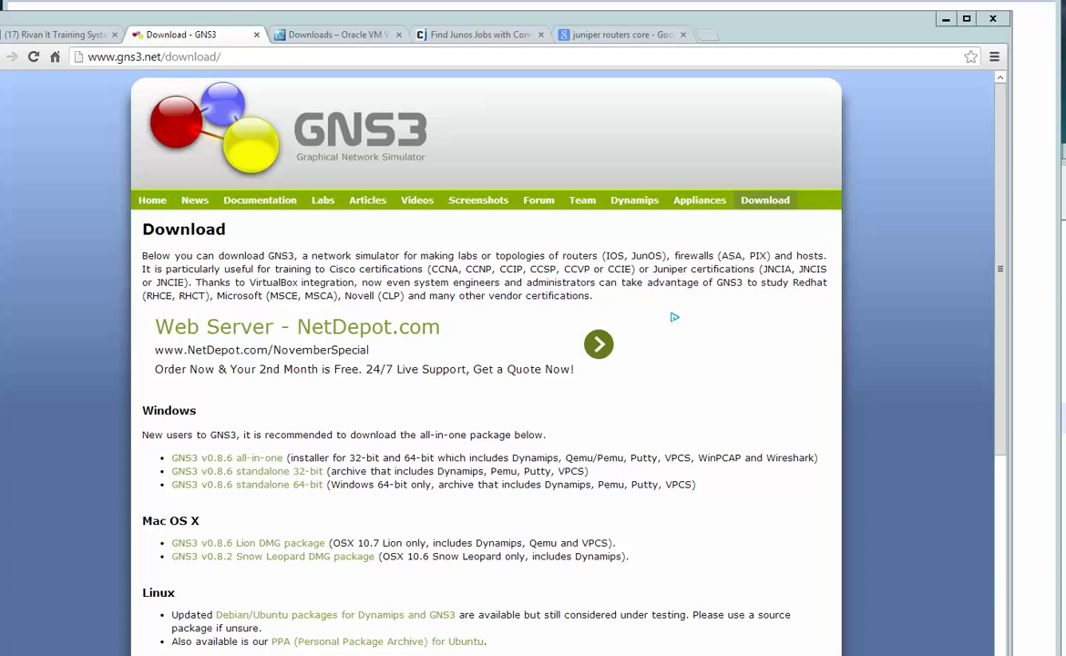
pyautogui.moveTo(729, 227); pyautogui.dragTo(592, 143)
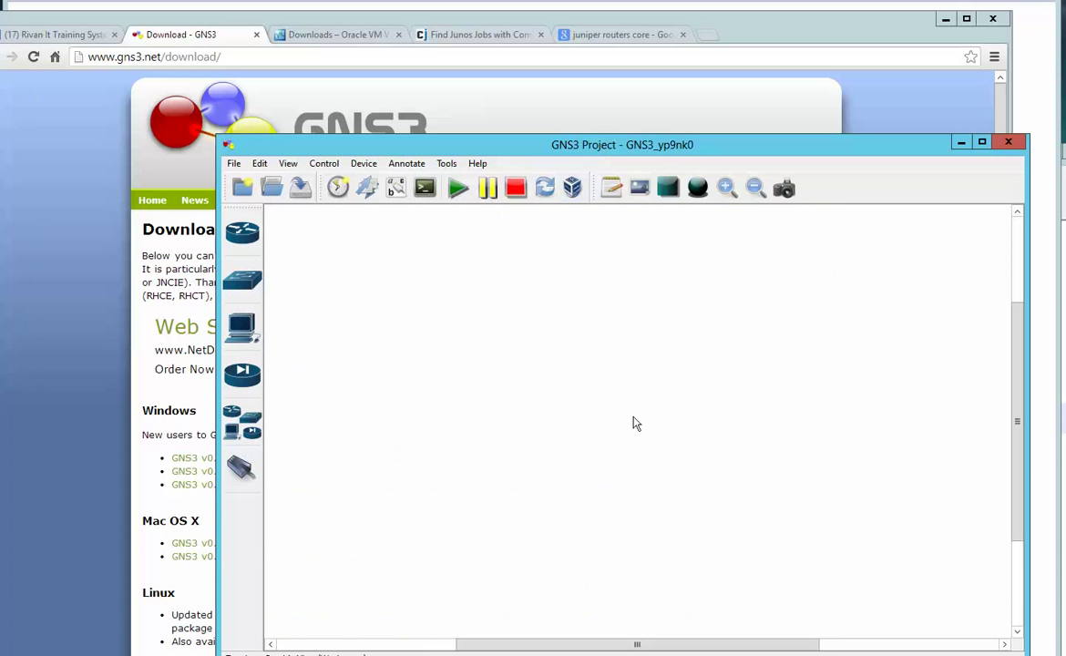
pyautogui.moveTo(660, 137); pyautogui.dragTo(628, 141)
pyautogui.click(170, 57)
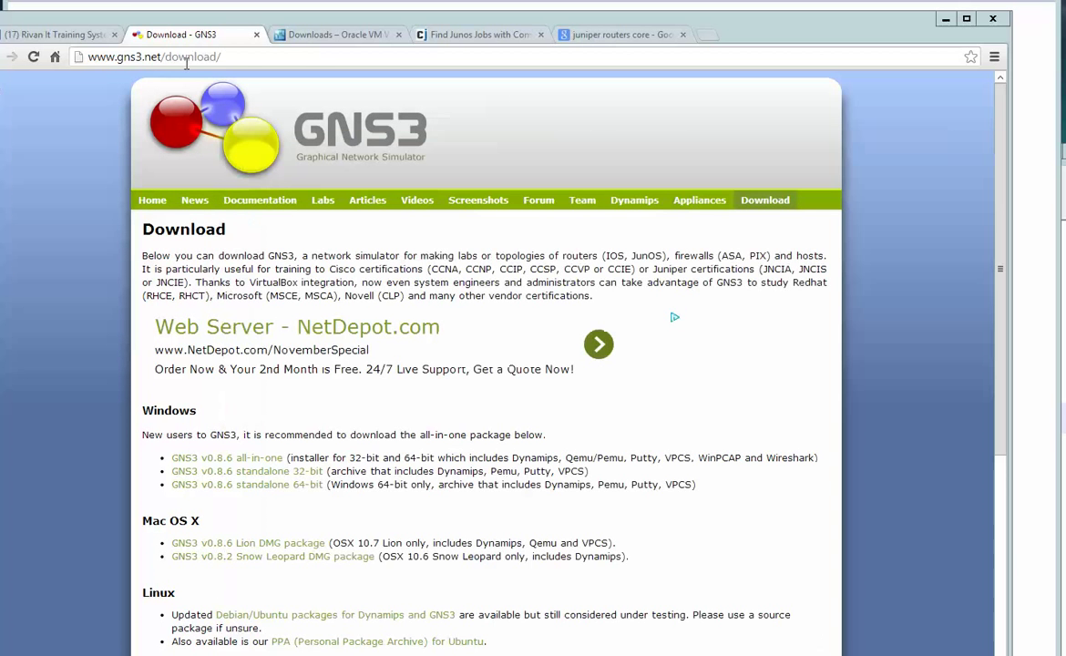
# Show the VirtualBox Downloads page with the 4.3.2 packages, glancing at VirtualBox Manager before hiding it
pyautogui.click(292, 34)
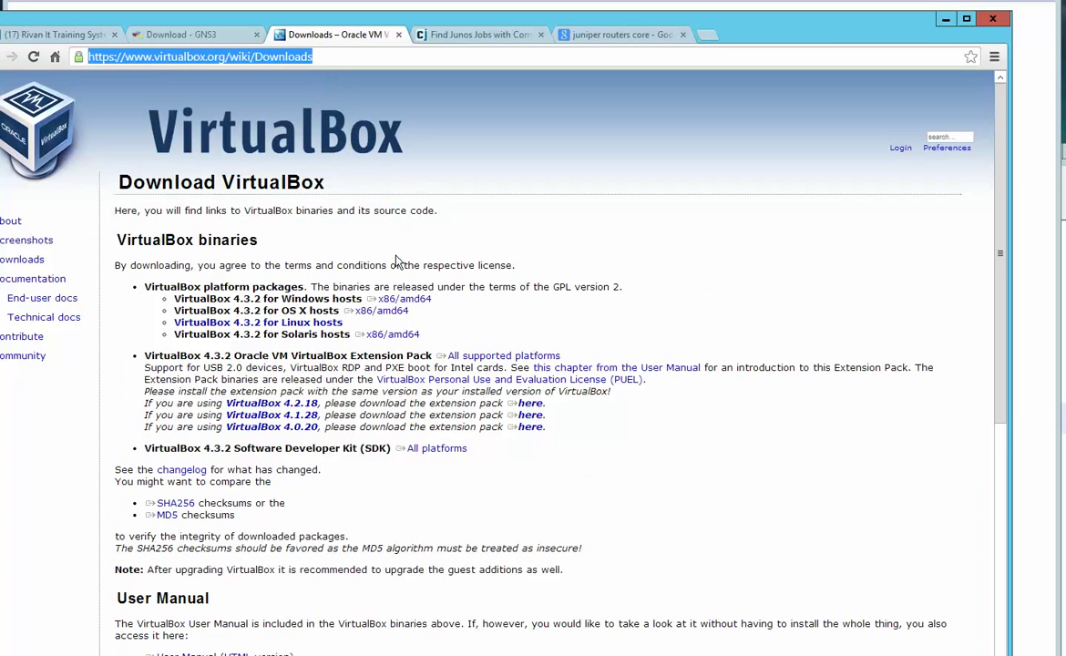
pyautogui.moveTo(226, 426); pyautogui.dragTo(318, 426)
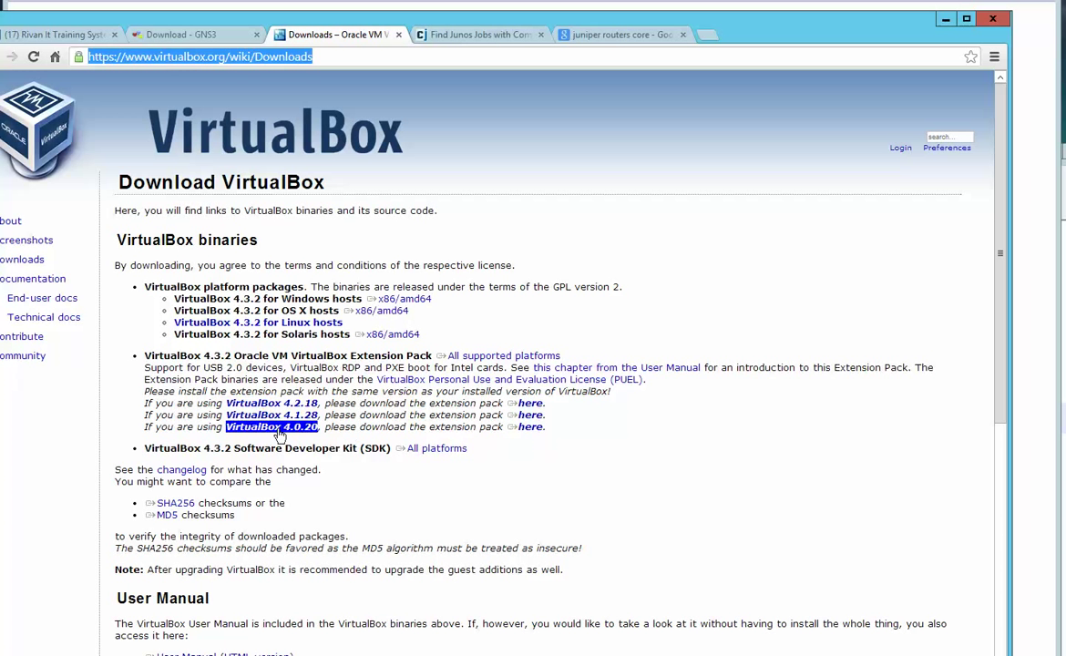
pyautogui.click(248, 395)
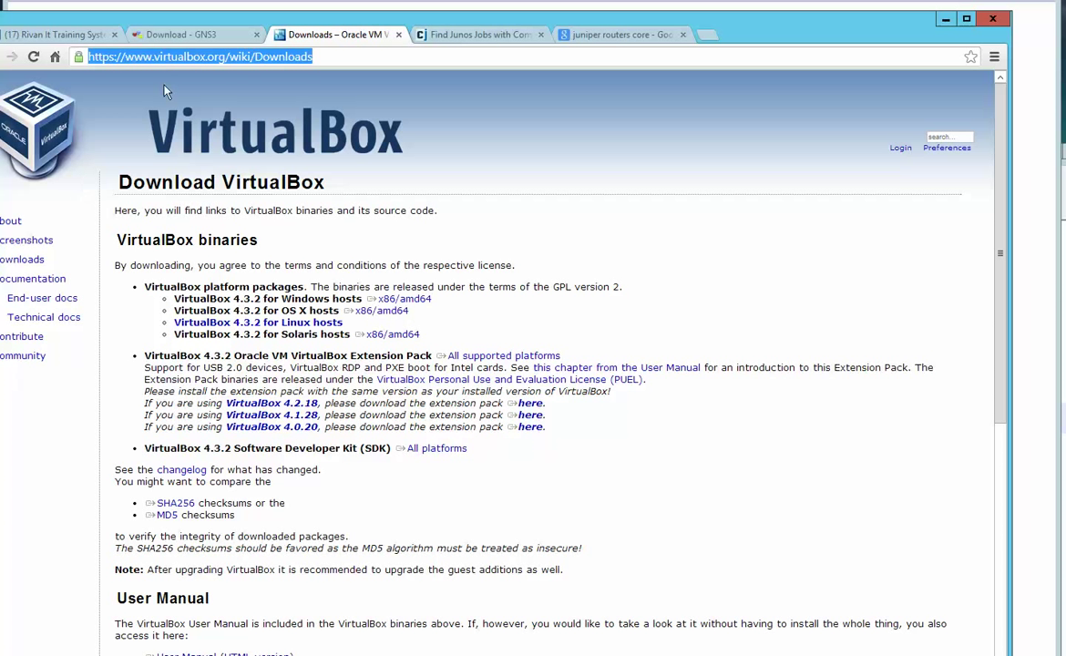
pyautogui.click(168, 53)
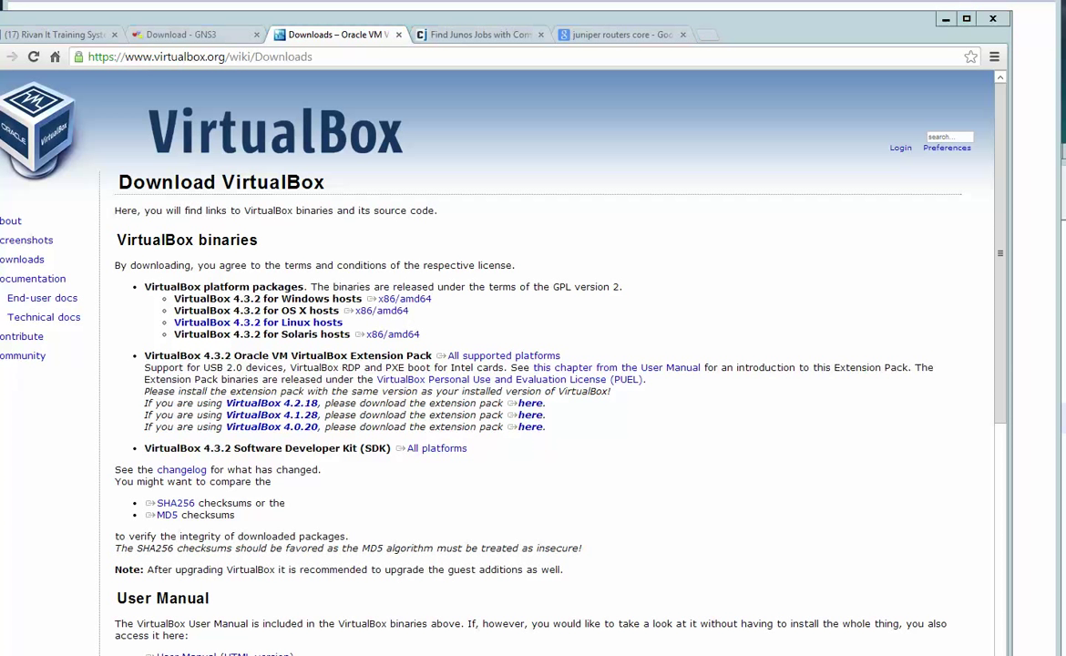
pyautogui.moveTo(137, 165); pyautogui.dragTo(369, 147)
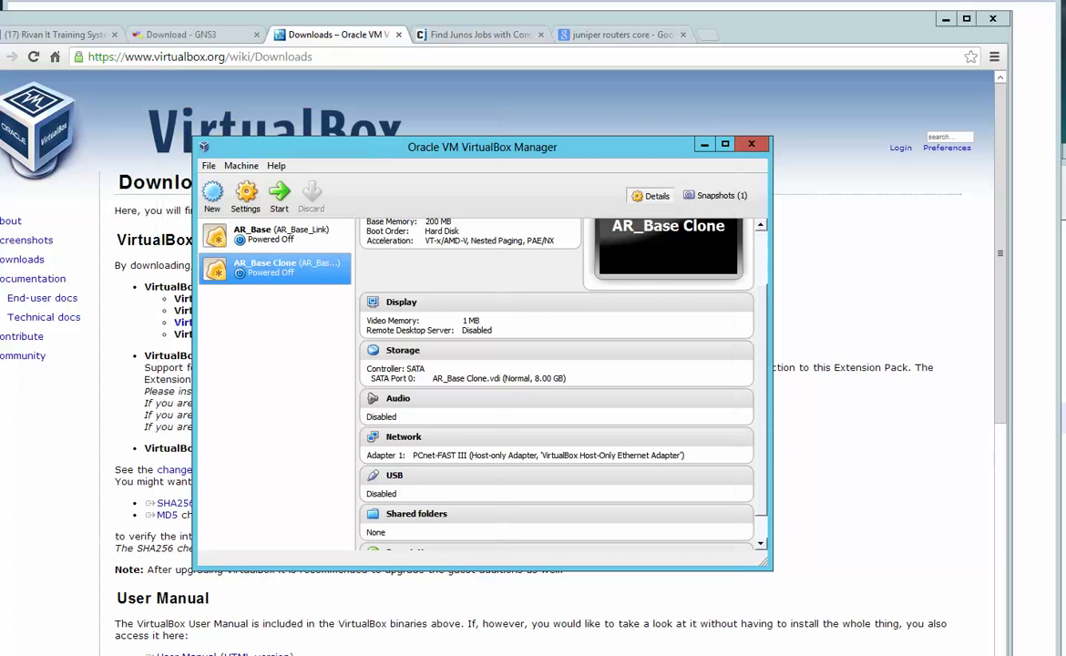
pyautogui.hotkey('alt', 'Tab')
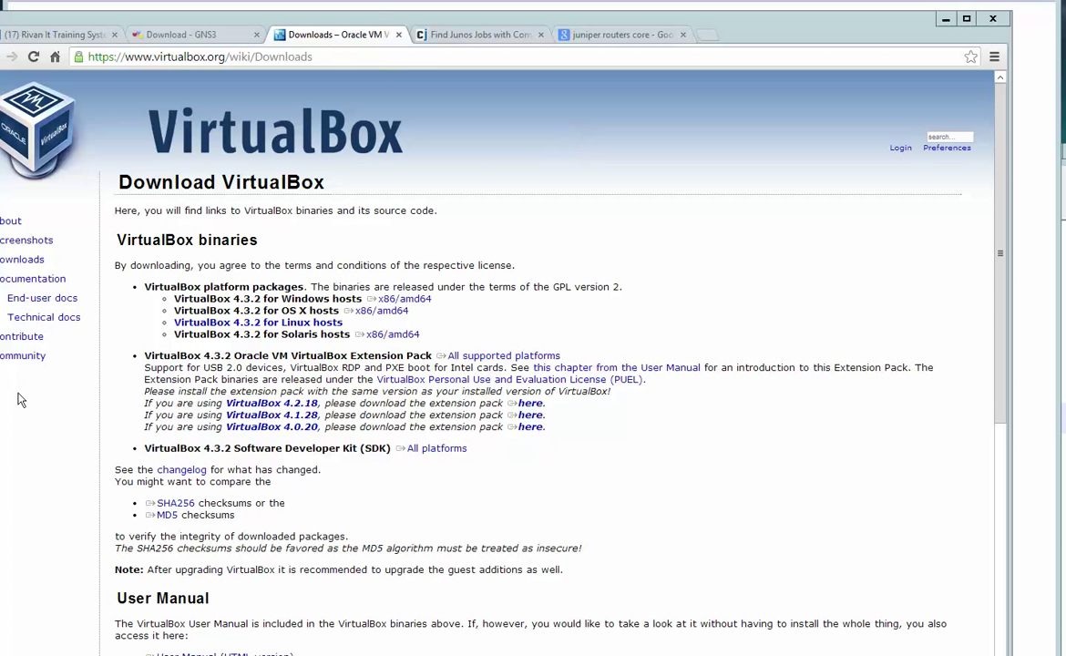
# Go over the Notepad++ lab plan lines: download GNS3, download VirtualBox, build BSD kernel, install JUNOS
pyautogui.click(945, 18)
pyautogui.hotkey('alt', 'Tab')
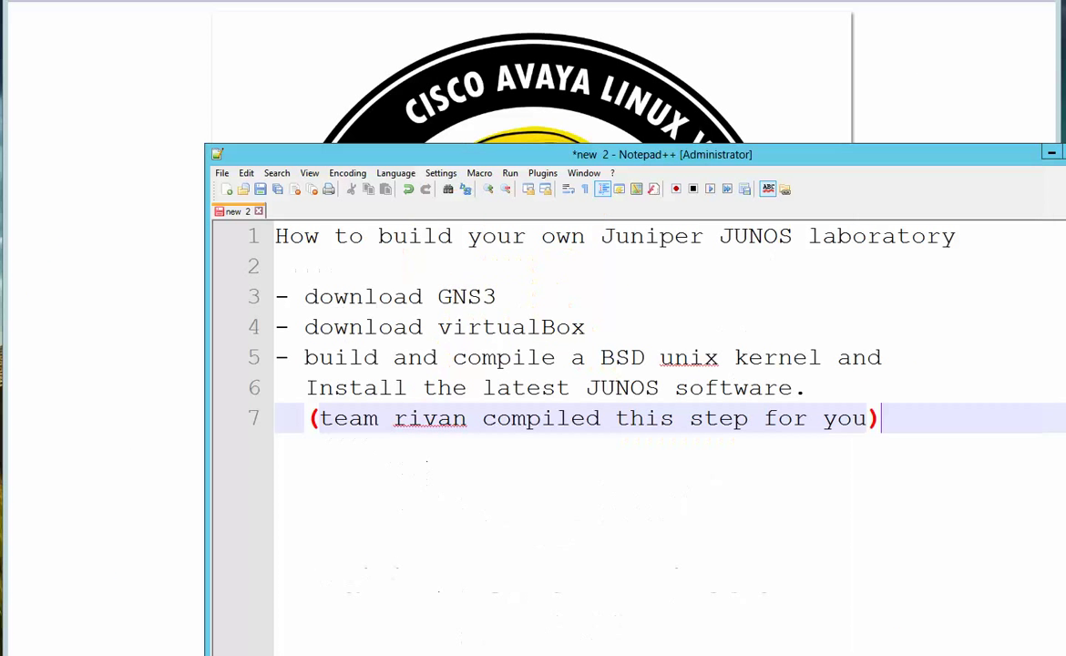
pyautogui.moveTo(512, 298); pyautogui.dragTo(319, 296)
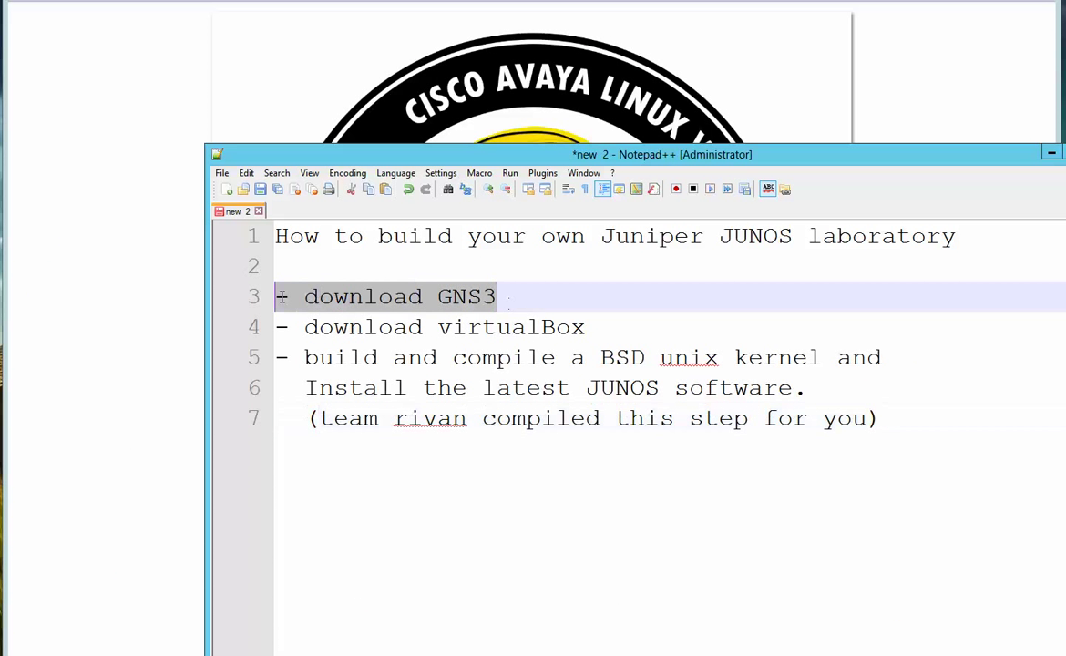
pyautogui.moveTo(615, 330); pyautogui.dragTo(274, 326)
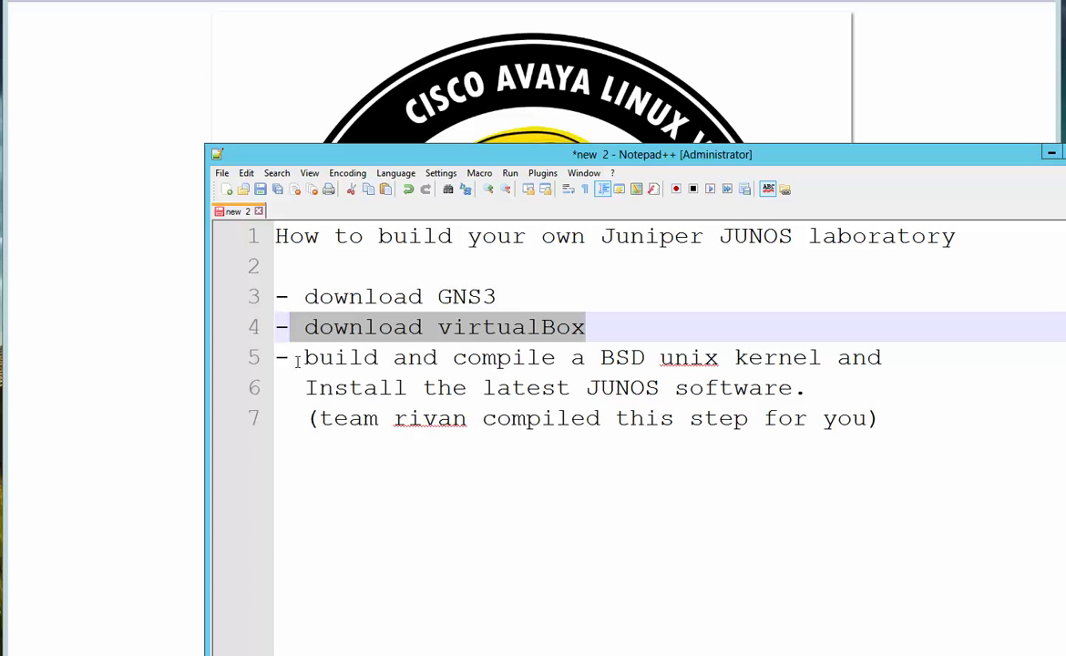
pyautogui.moveTo(297, 360); pyautogui.dragTo(792, 387)
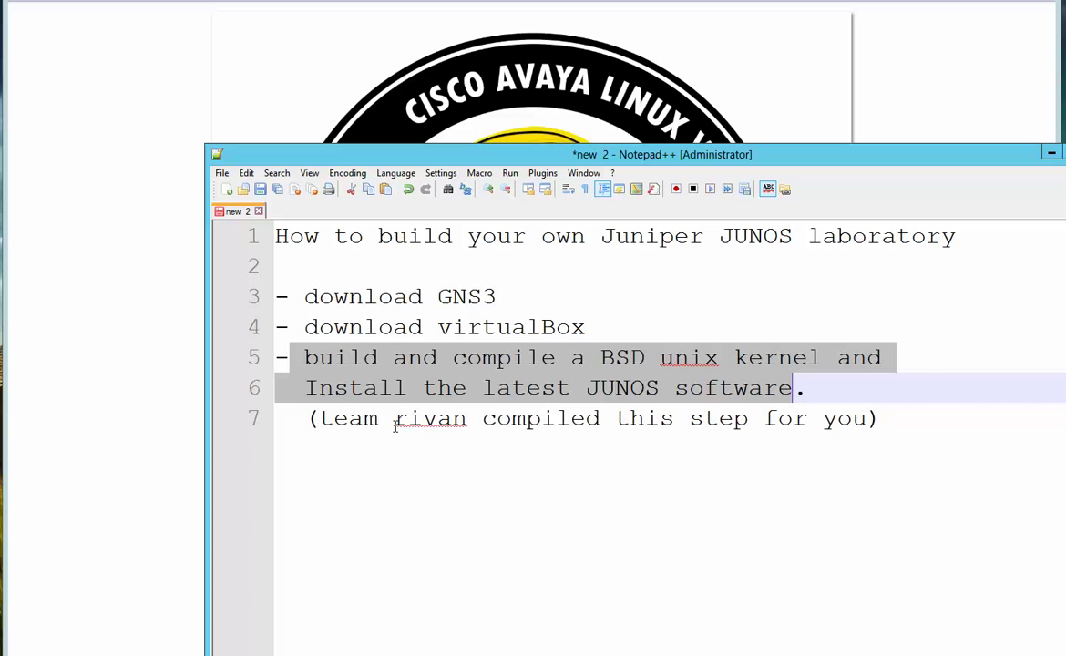
pyautogui.moveTo(393, 426); pyautogui.dragTo(879, 428)
pyautogui.moveTo(779, 437); pyautogui.dragTo(885, 433)
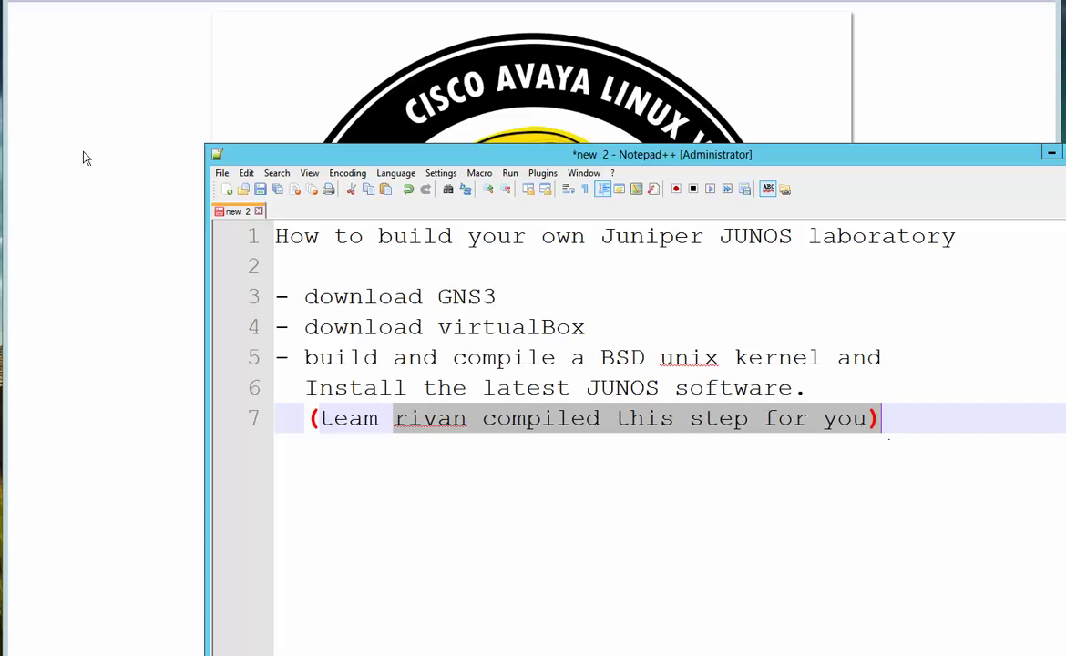
pyautogui.moveTo(69, 654)
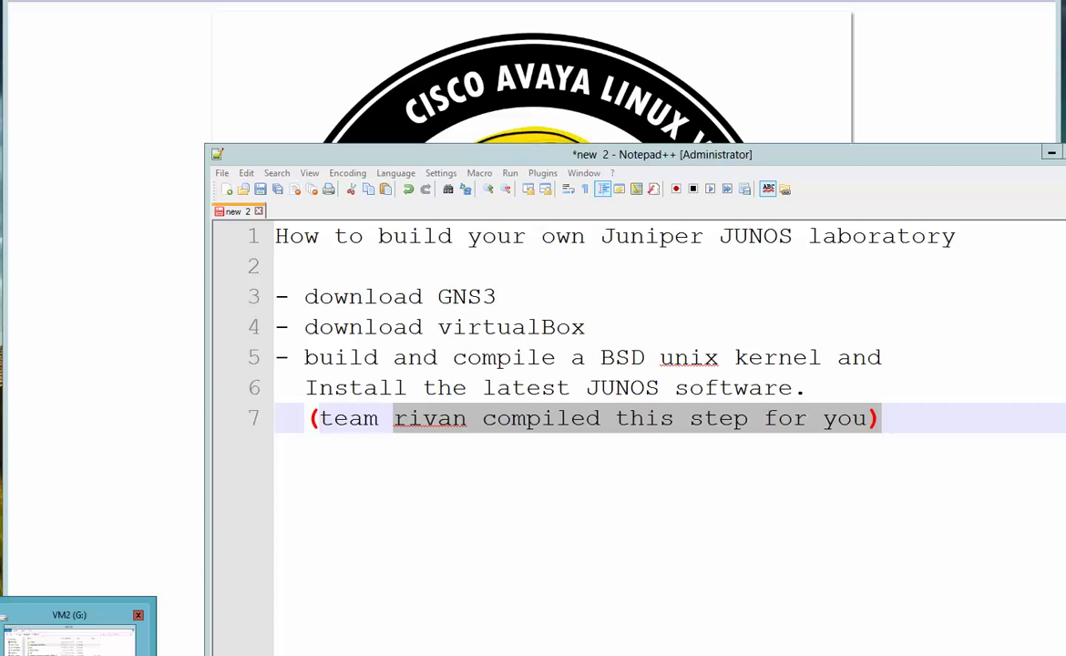
# Open G:\IOSvsJUNOSvsHUAWEI\J1 and open the J1 machine file to register it in VirtualBox Manager
pyautogui.click(70, 637)
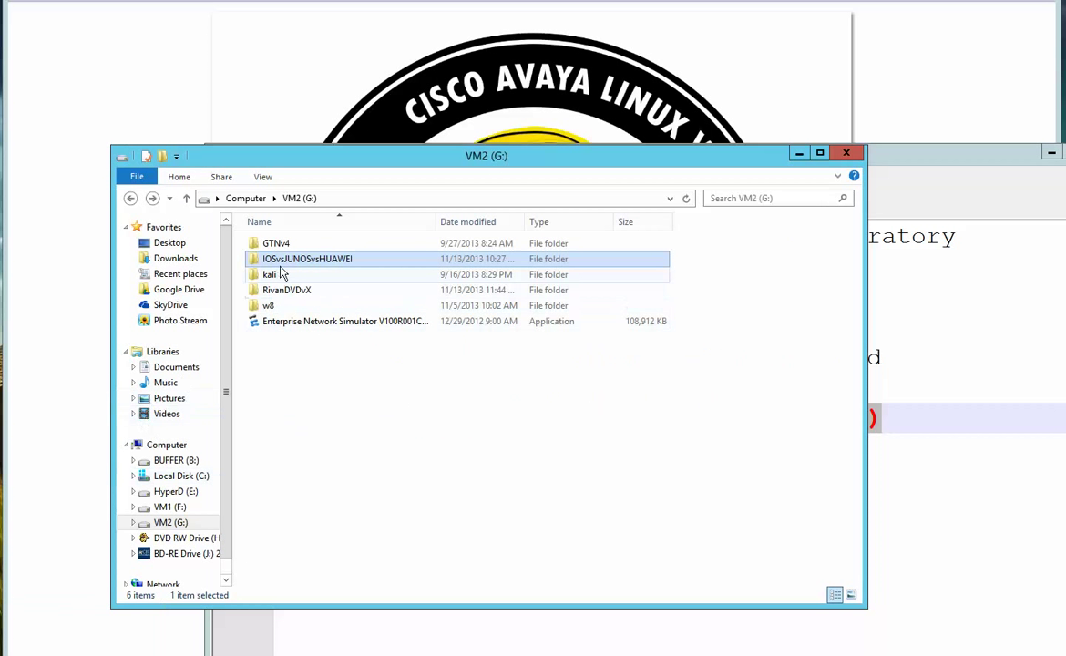
pyautogui.doubleClick(283, 262)
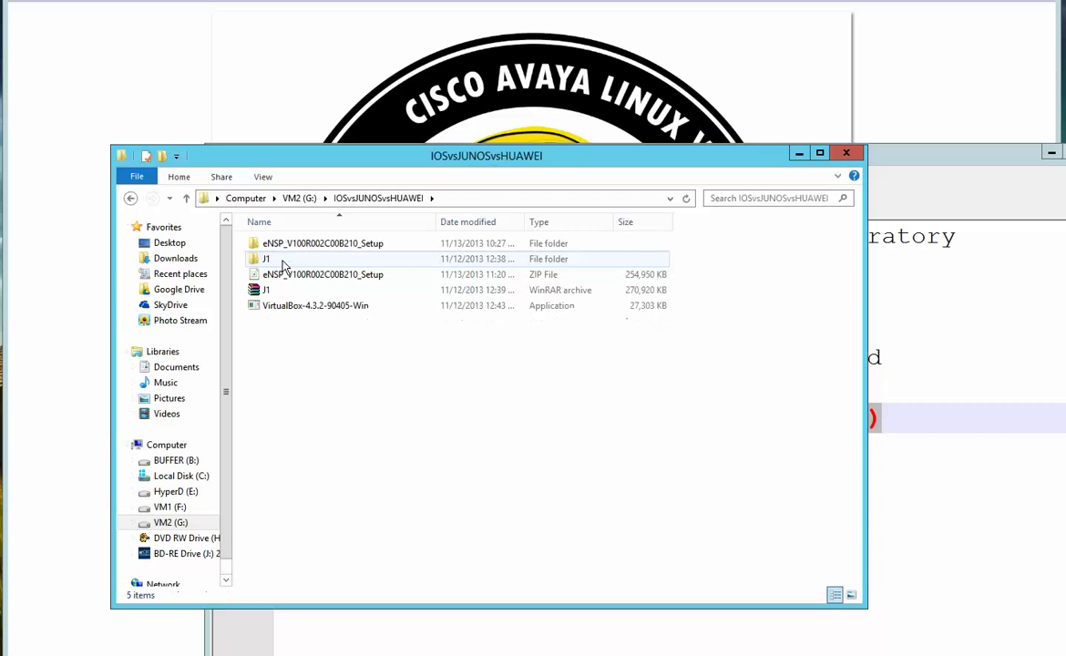
pyautogui.click(270, 292)
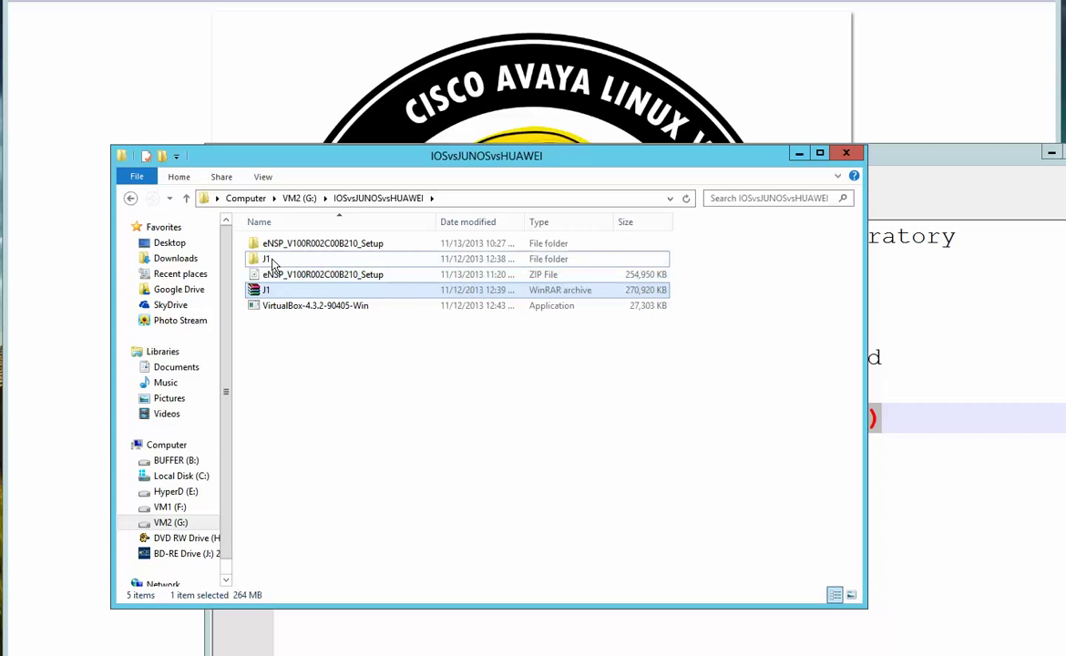
pyautogui.doubleClick(268, 260)
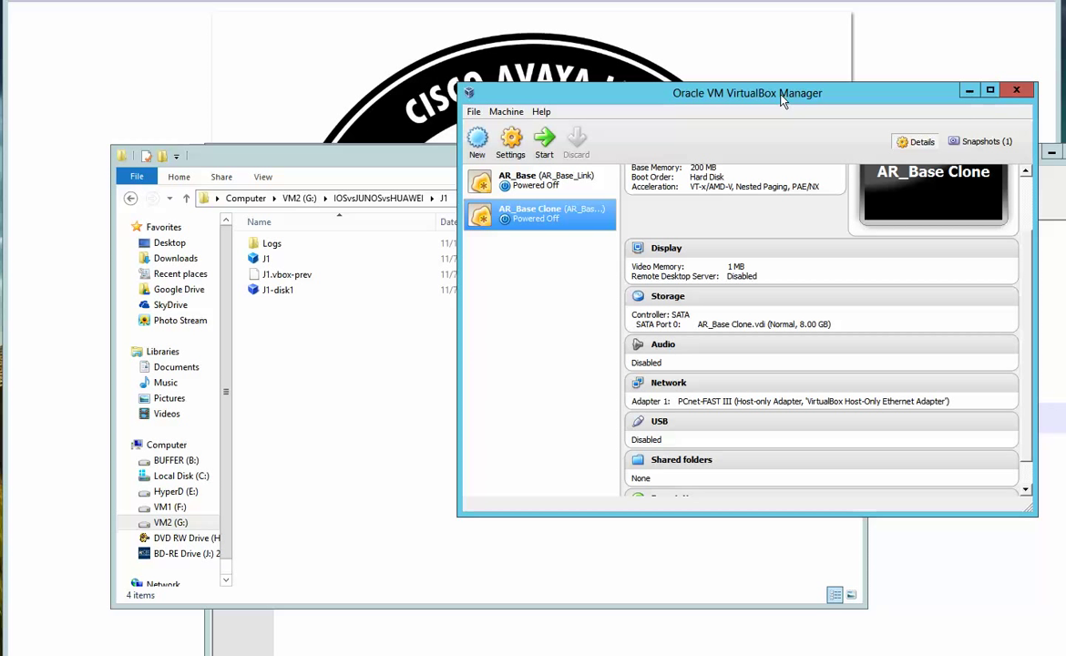
pyautogui.click(281, 264)
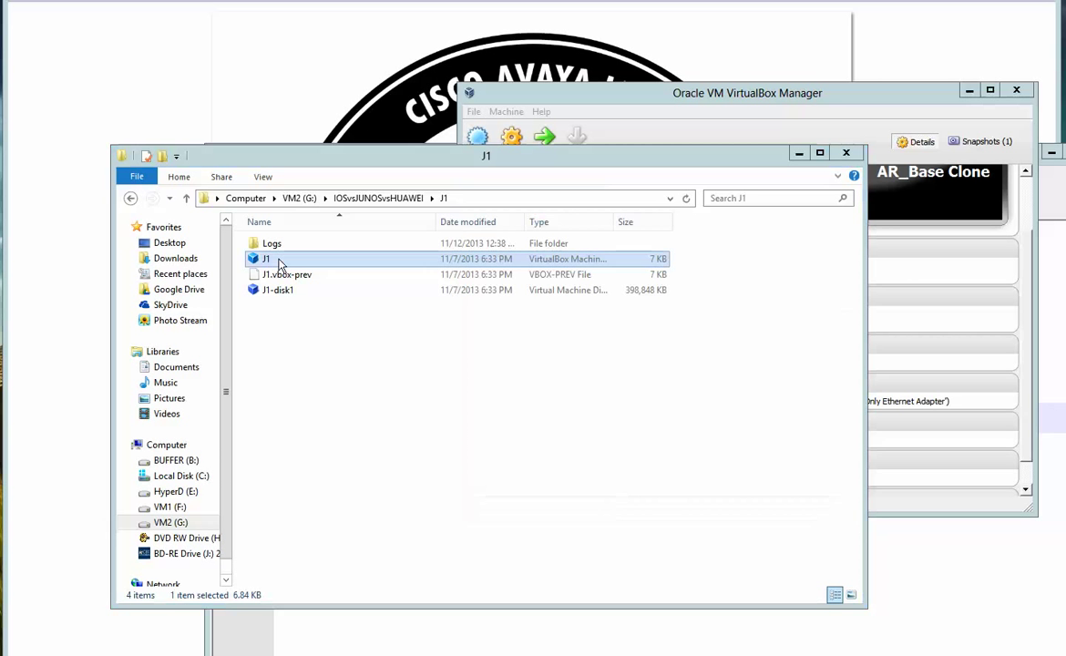
pyautogui.click(1016, 91)
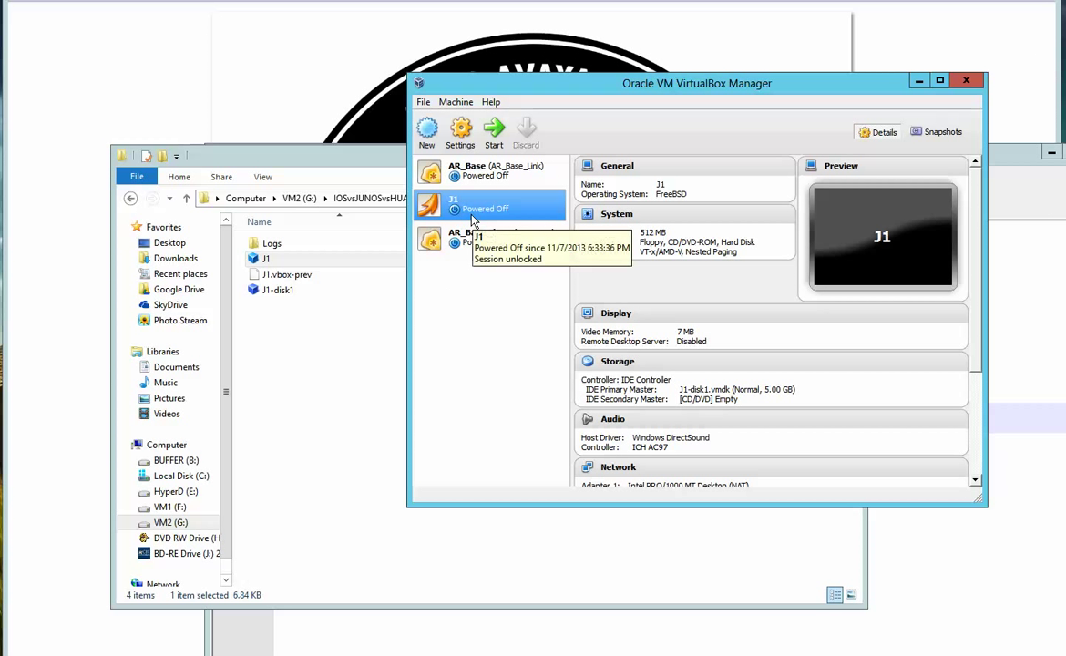
pyautogui.click(274, 261)
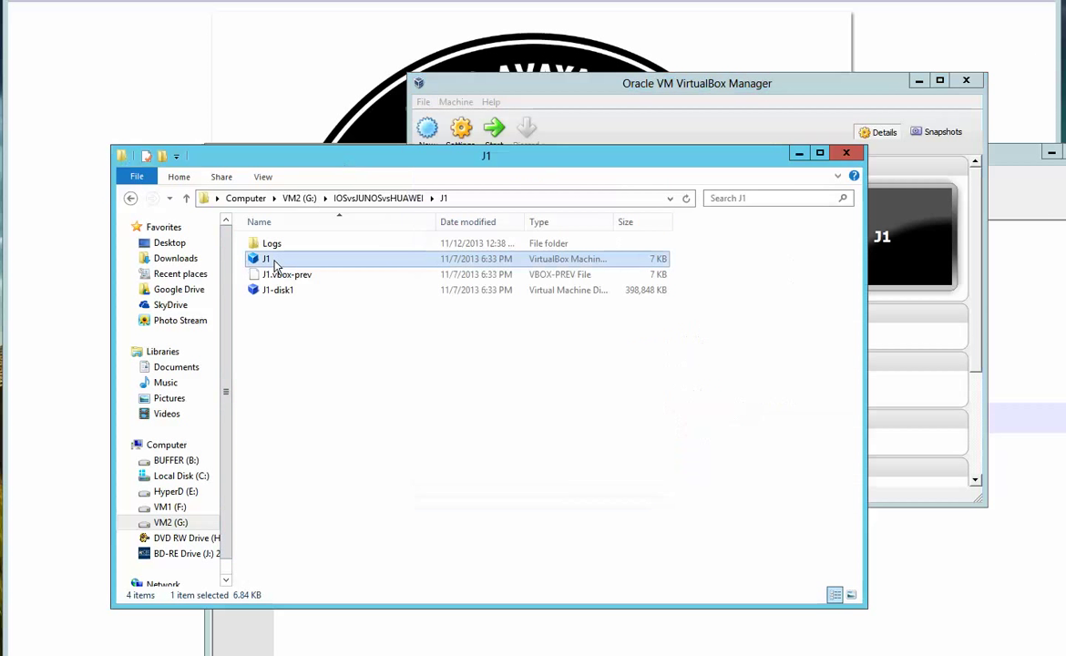
# Make a full clone of the J1 machine named 'J1 Clone2' with its own disk
pyautogui.click(799, 153)
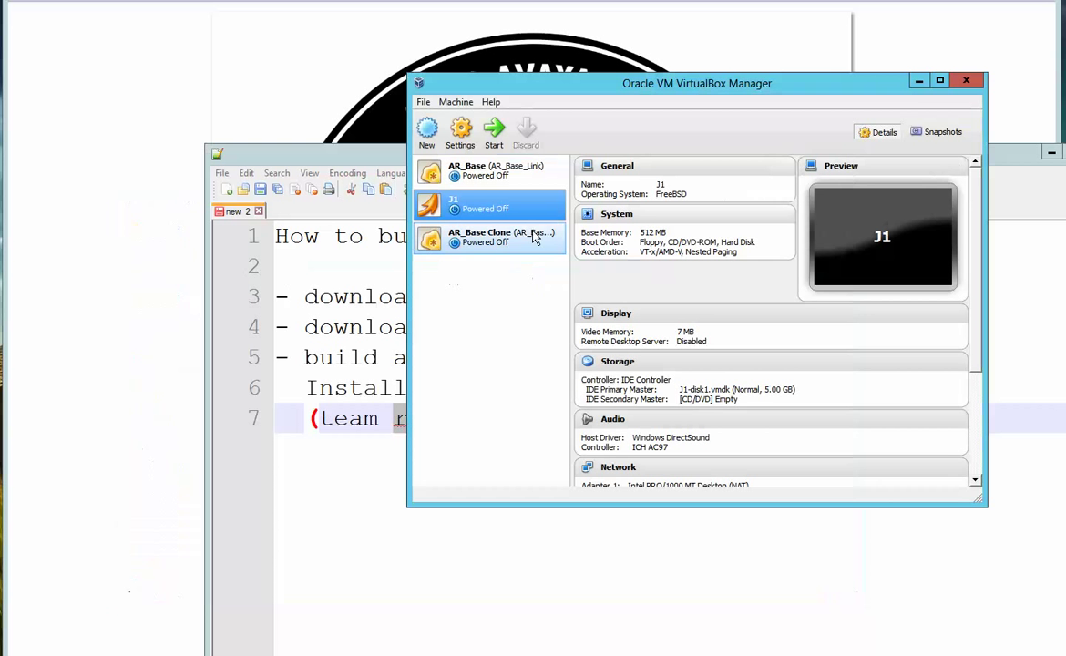
pyautogui.moveTo(487, 204)
pyautogui.mouseDown()
pyautogui.moveTo(466, 223)
pyautogui.moveTo(466, 305)
pyautogui.moveTo(452, 298)
pyautogui.mouseUp()
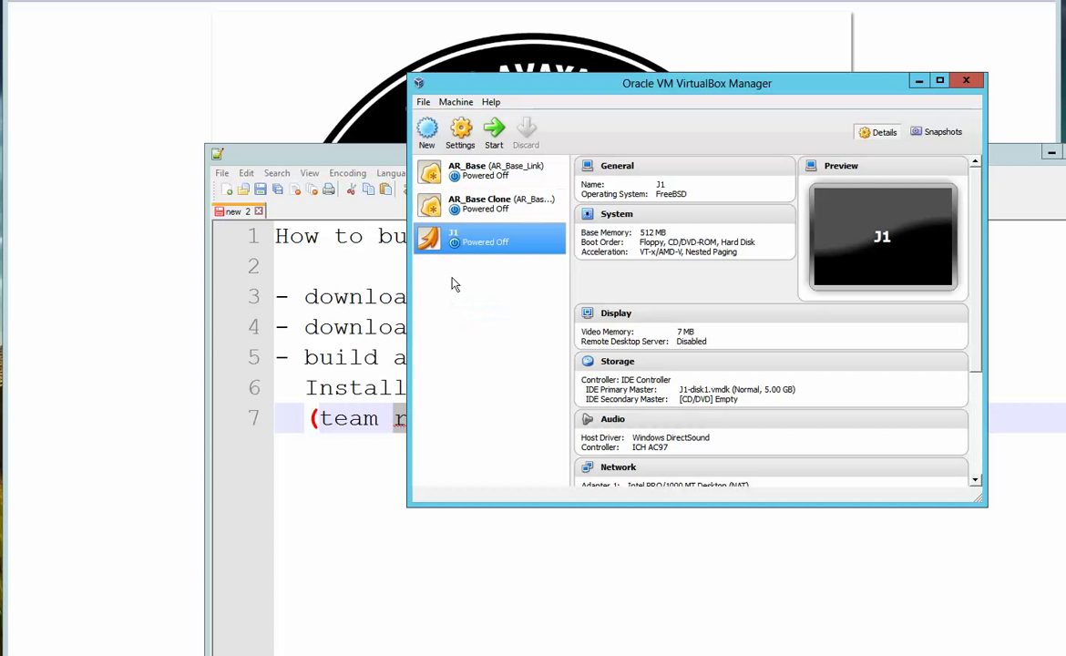
pyautogui.rightClick(481, 239)
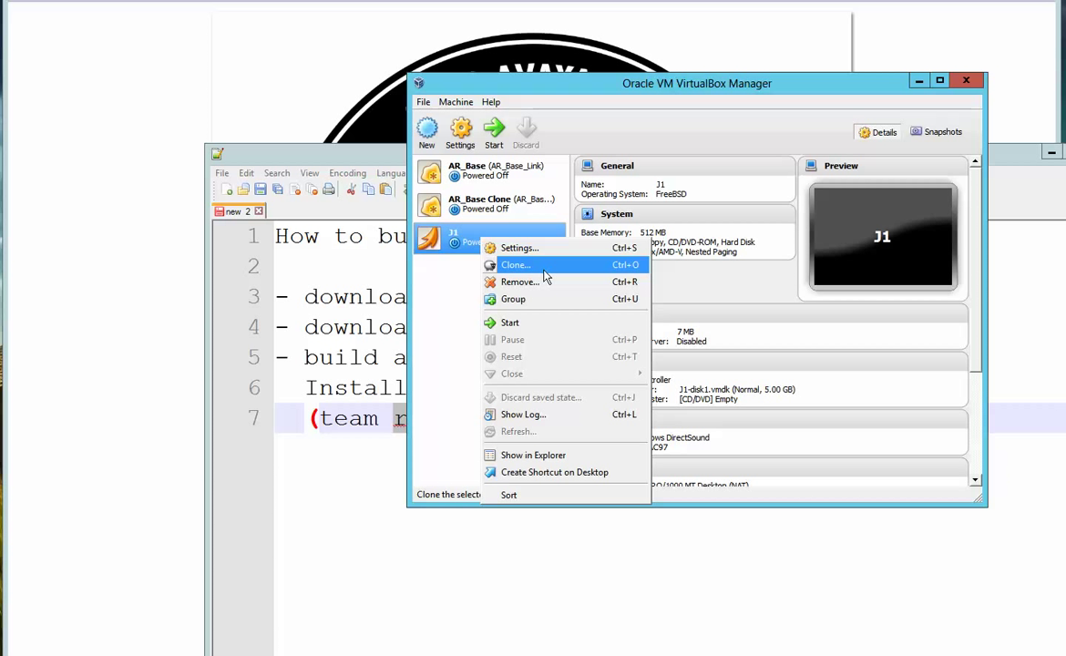
pyautogui.click(544, 272)
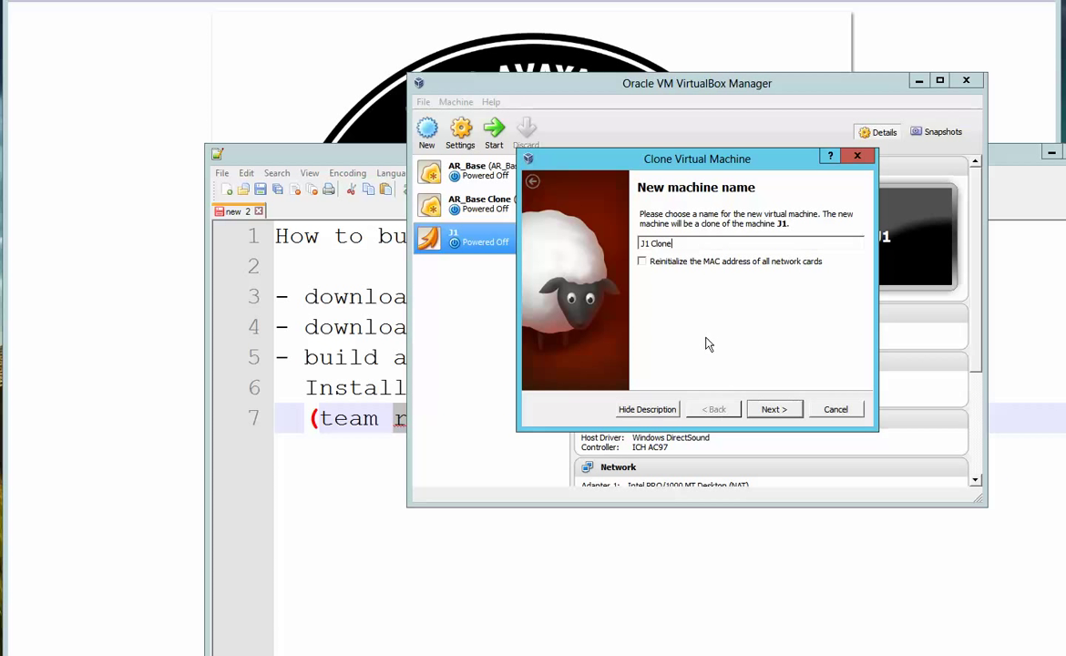
pyautogui.write('2')
pyautogui.click(774, 410)
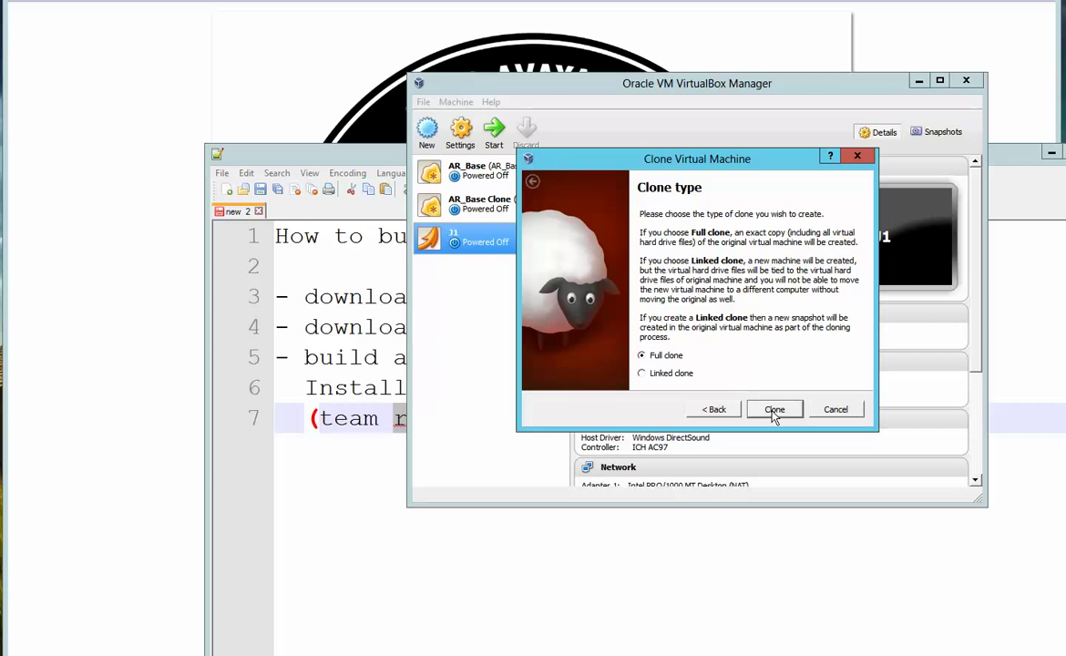
pyautogui.click(773, 410)
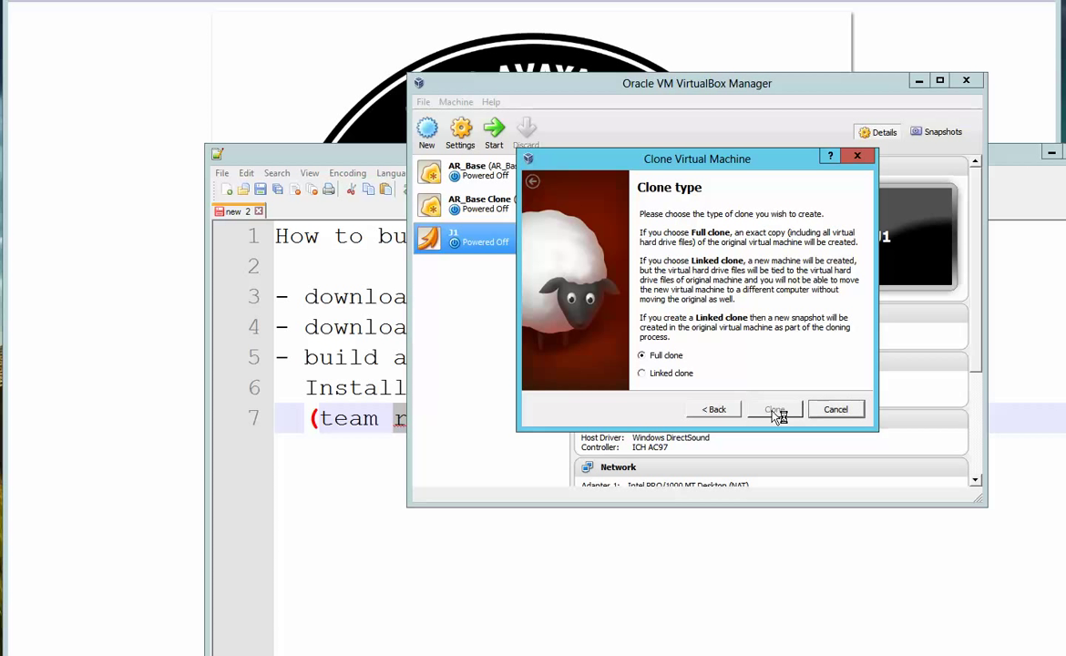
# Compare J1 and J1 Clone2 details and stretch the manager window downward to show them all
pyautogui.click(487, 242)
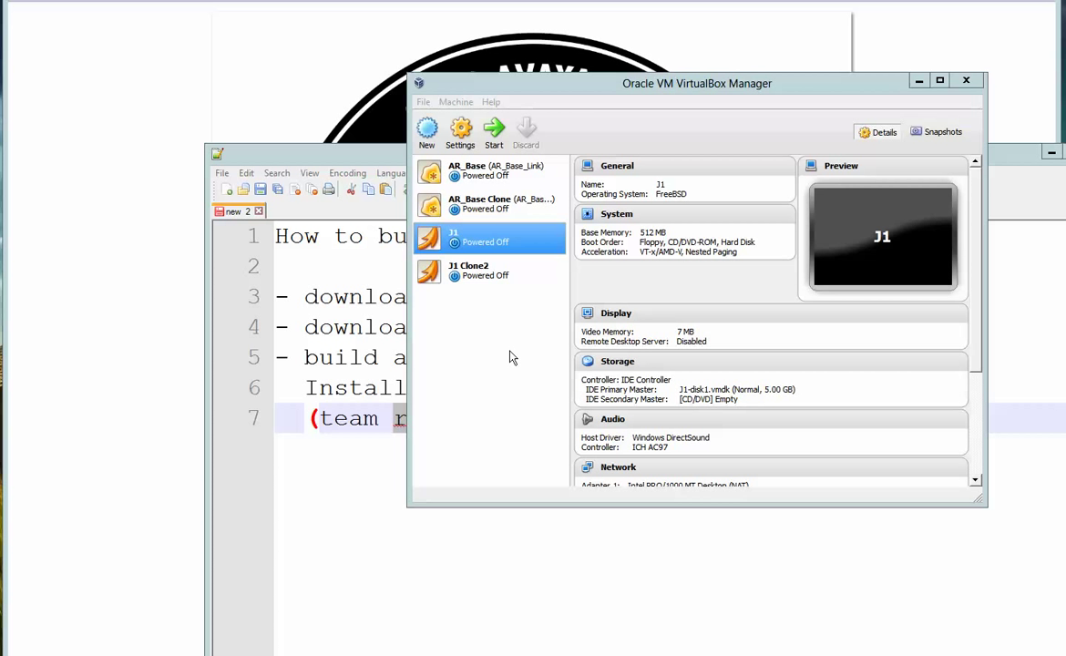
pyautogui.click(437, 271)
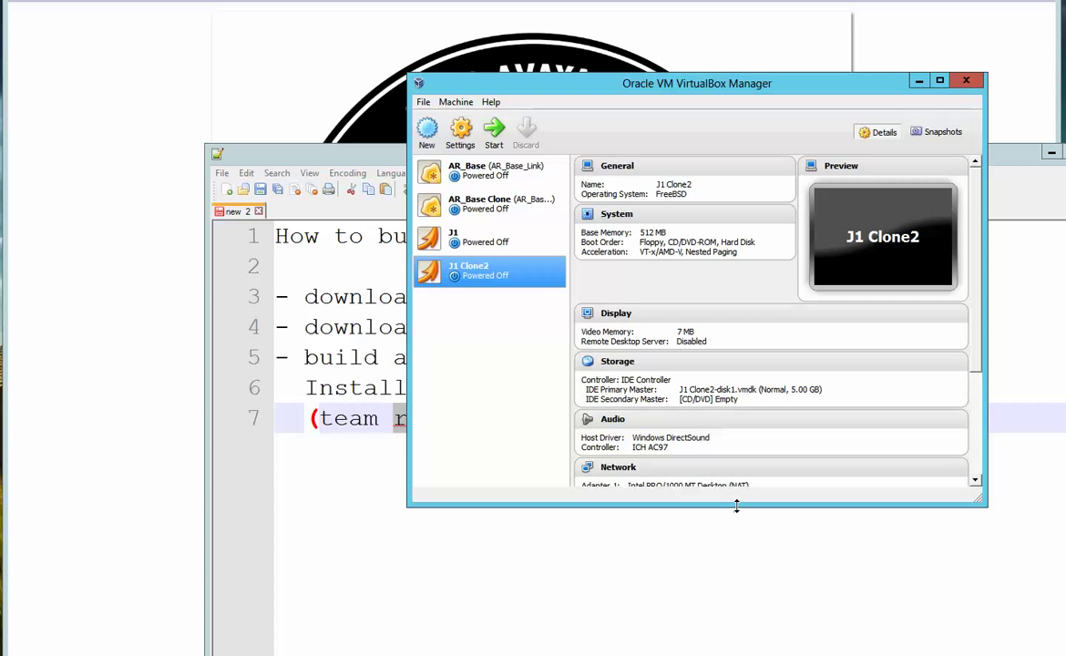
pyautogui.moveTo(736, 507); pyautogui.dragTo(739, 642)
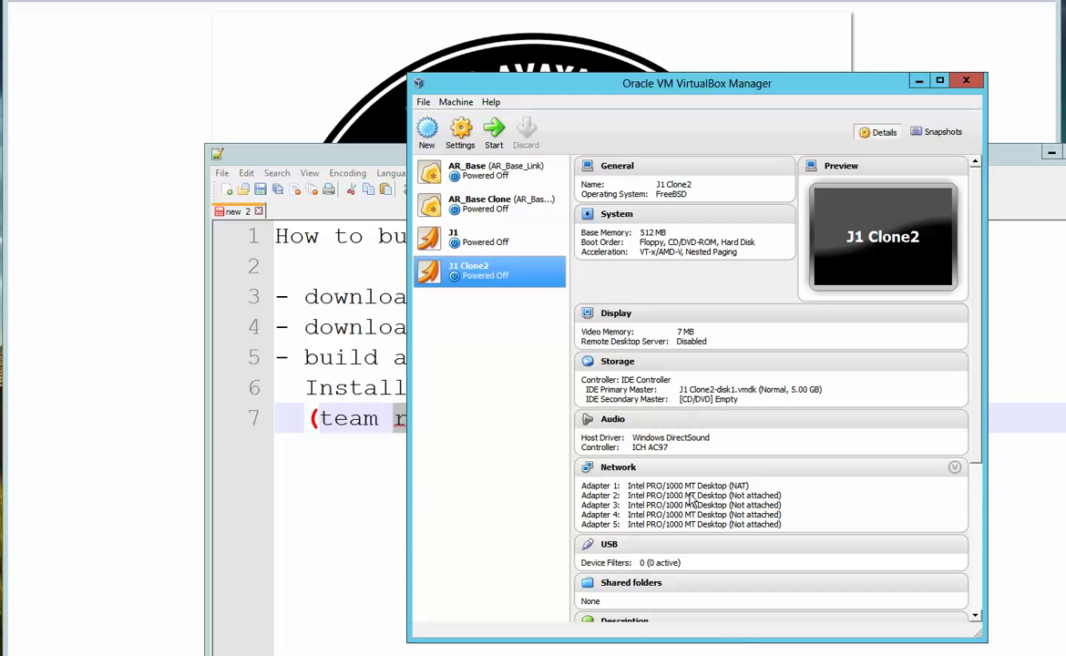
pyautogui.click(690, 500)
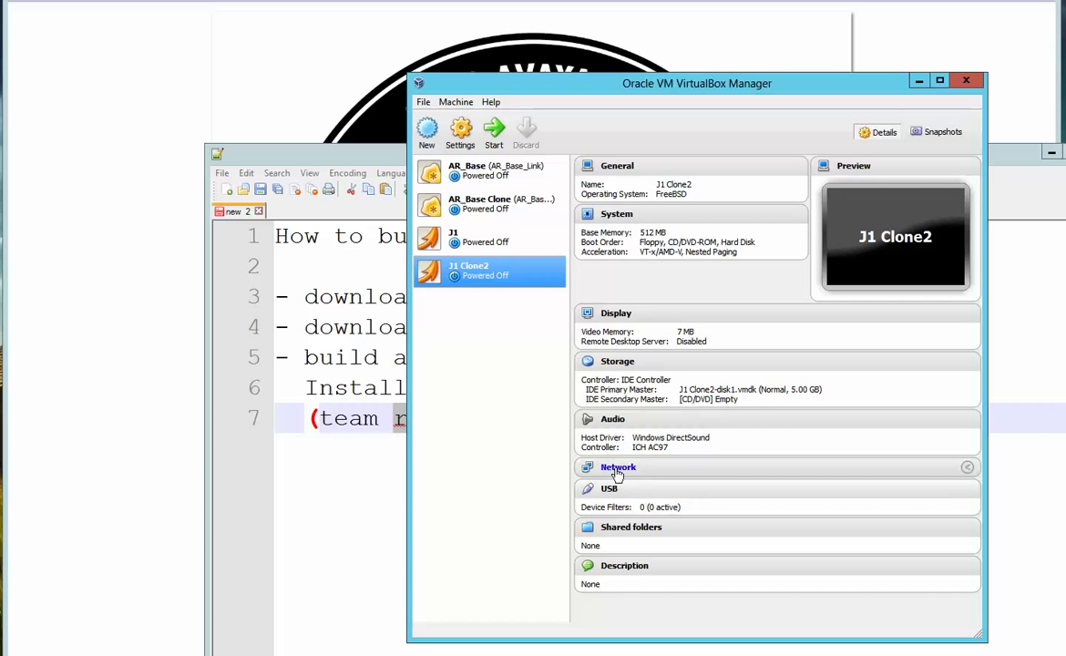
# Attach J1 Clone2's network adapter 2 to Internal Network 'intnet'
pyautogui.click(618, 467)
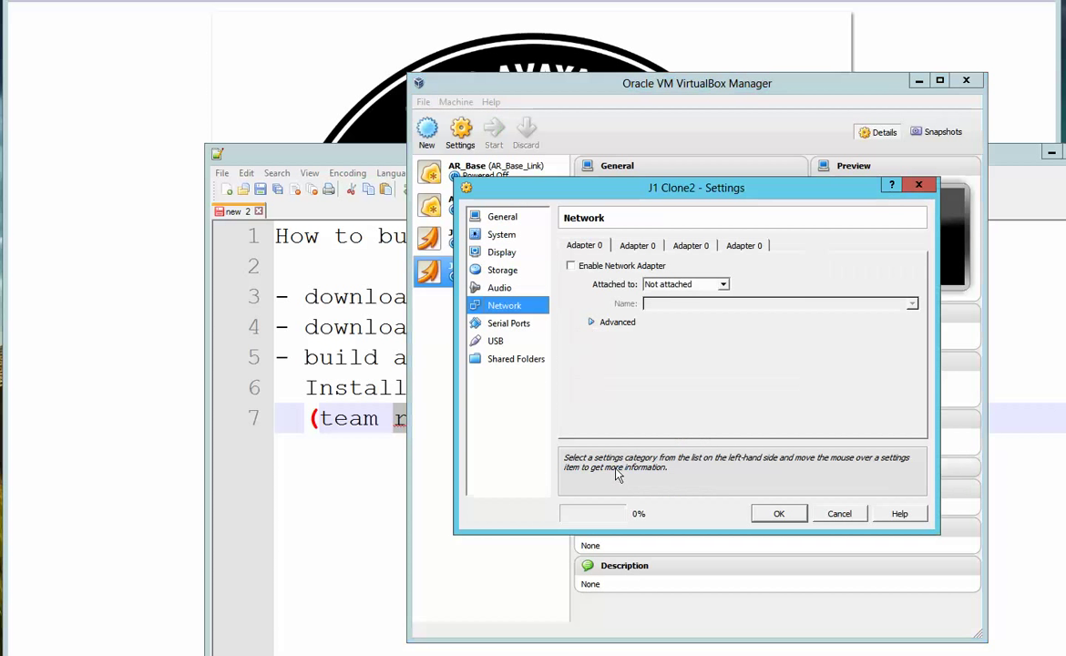
pyautogui.click(839, 513)
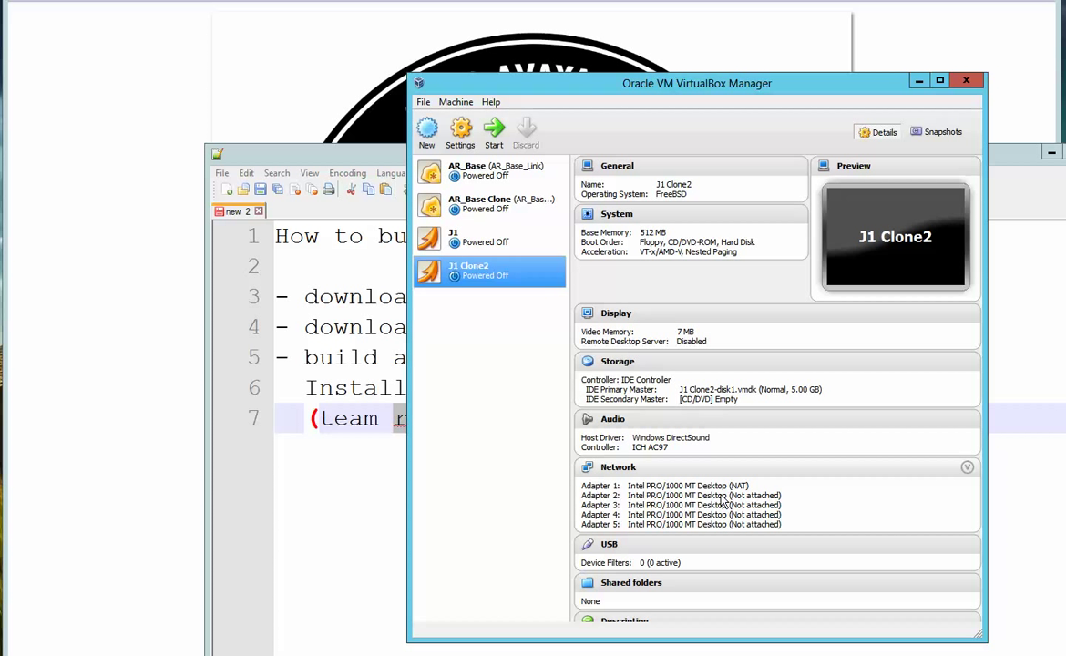
pyautogui.click(628, 466)
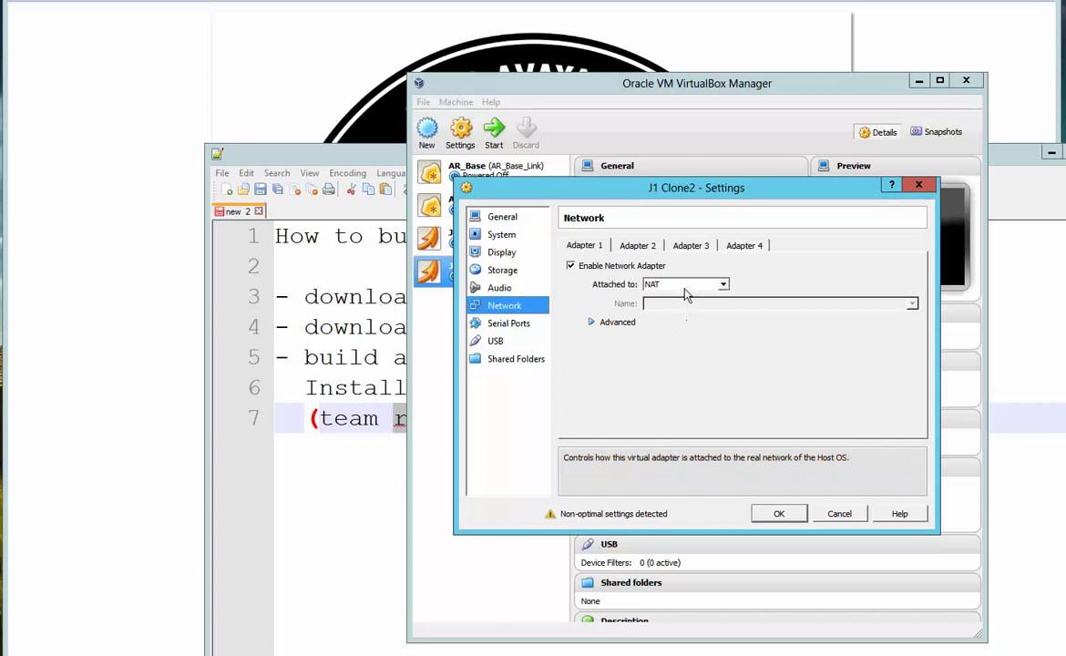
pyautogui.click(638, 246)
pyautogui.click(688, 286)
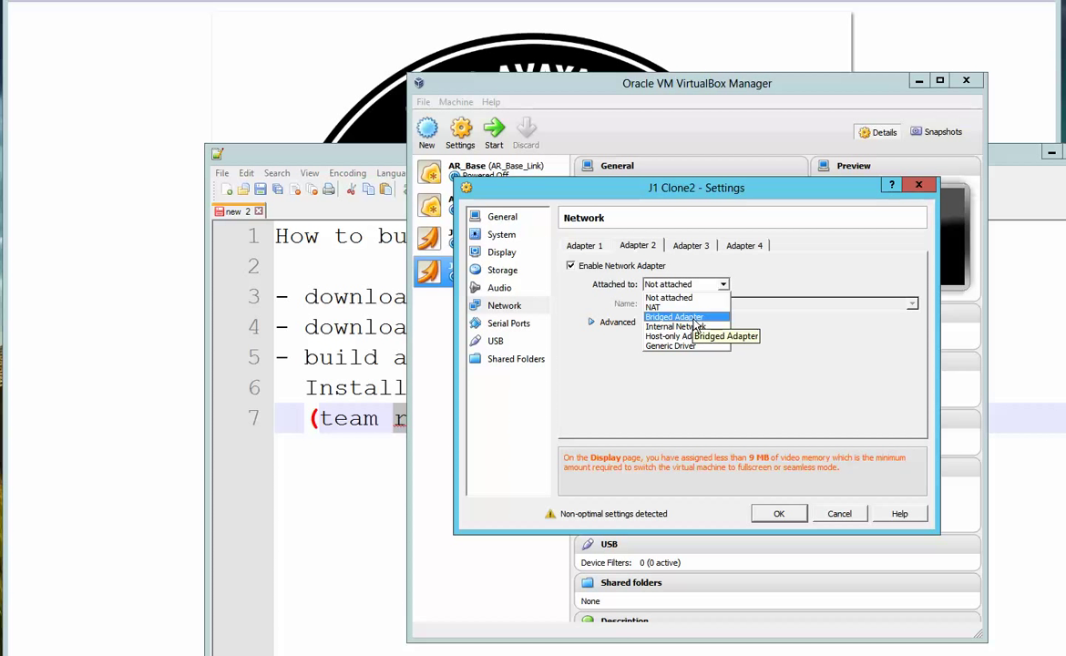
pyautogui.click(697, 327)
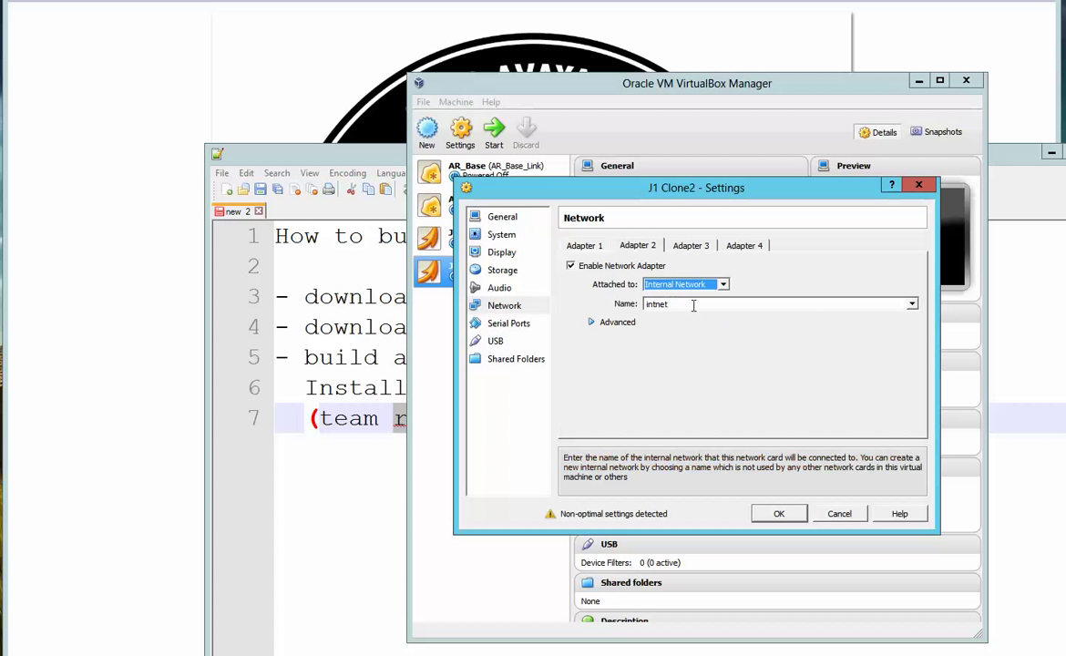
# Attach adapter 3 to 'intnet' as well, leaving adapter 1 on NAT, and save
pyautogui.click(581, 245)
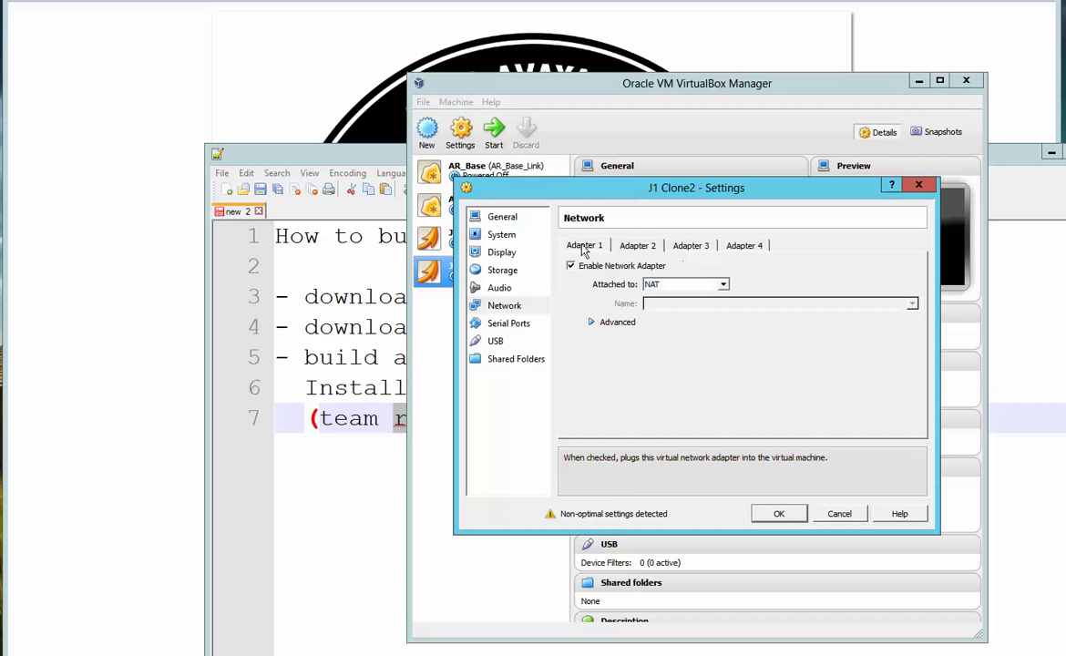
pyautogui.click(689, 246)
pyautogui.click(706, 285)
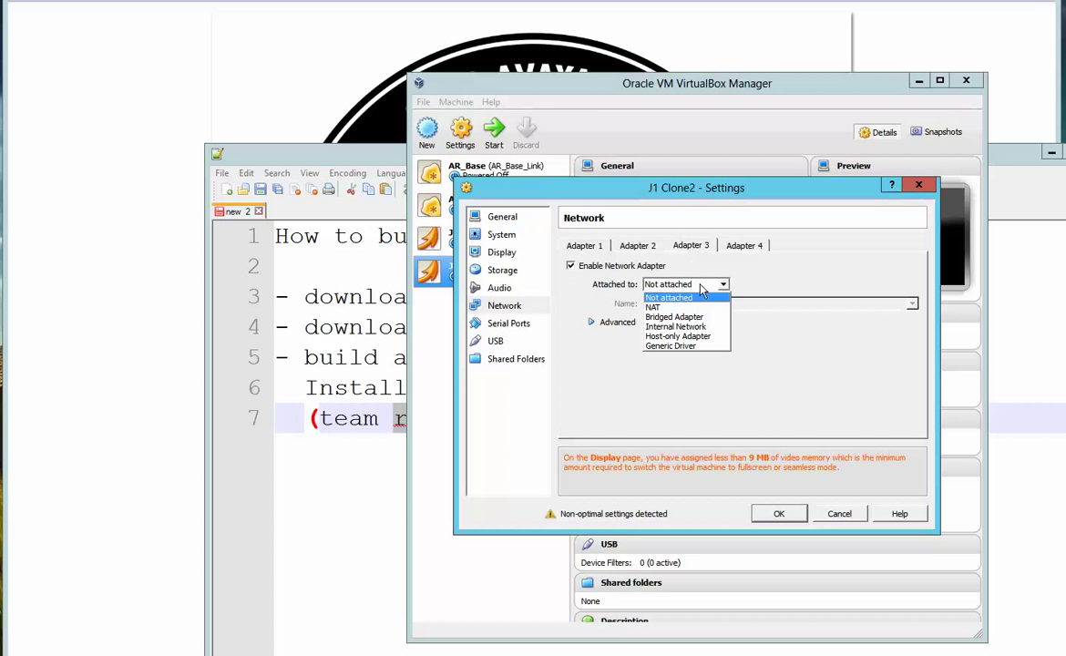
pyautogui.click(709, 328)
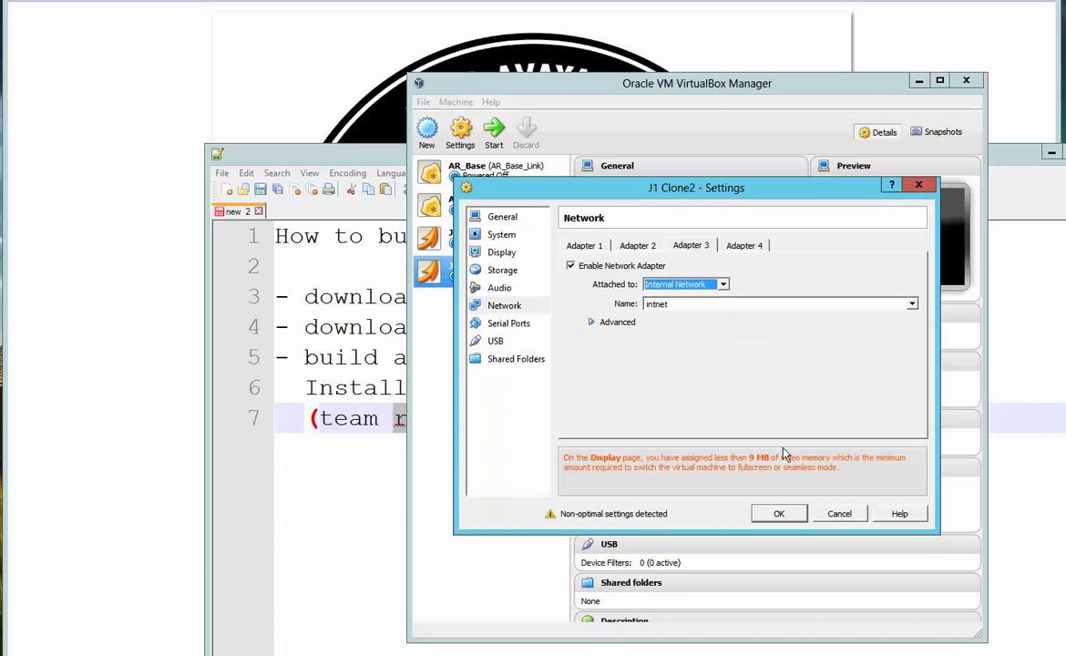
pyautogui.click(777, 514)
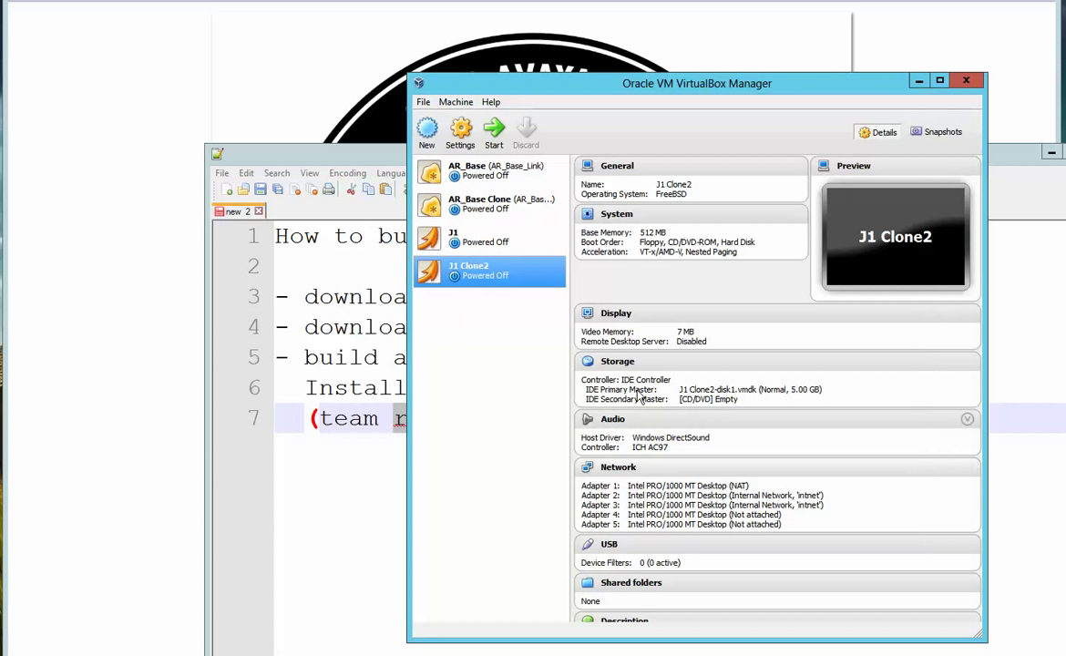
# Put the original J1's adapters 2 and 3 on Internal Network 'intnet' and save
pyautogui.click(444, 235)
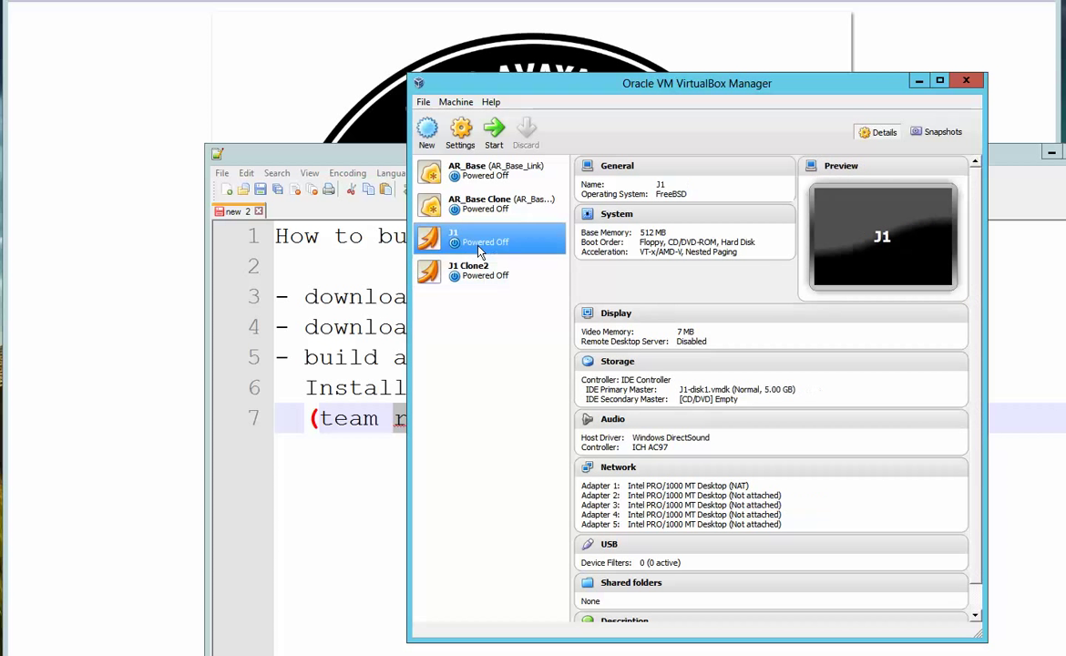
pyautogui.click(619, 467)
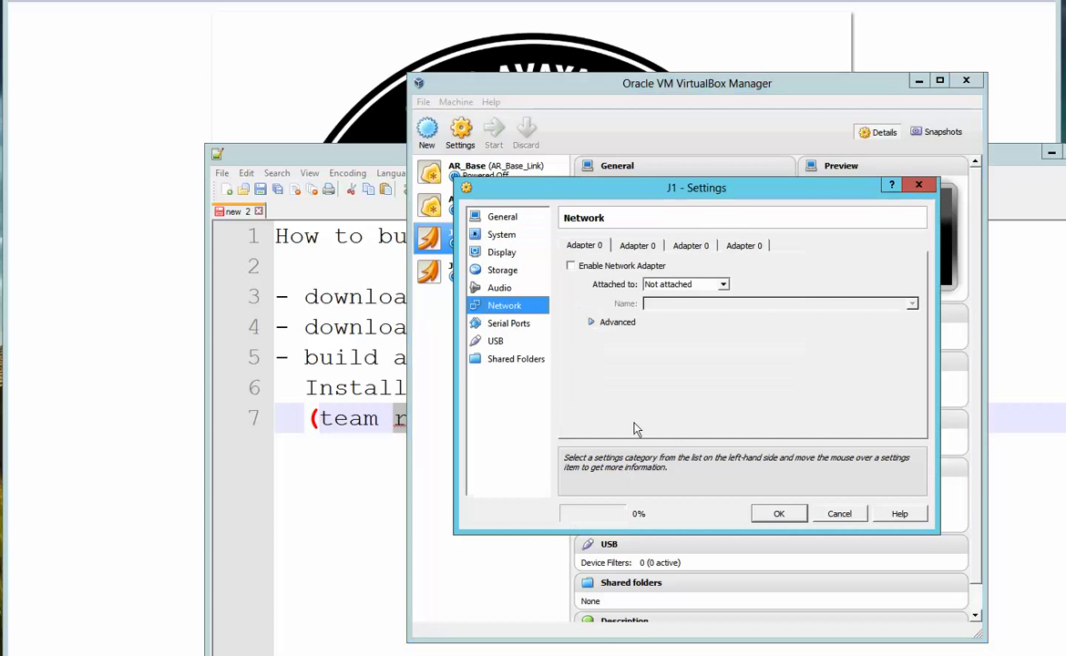
pyautogui.click(638, 245)
pyautogui.click(674, 284)
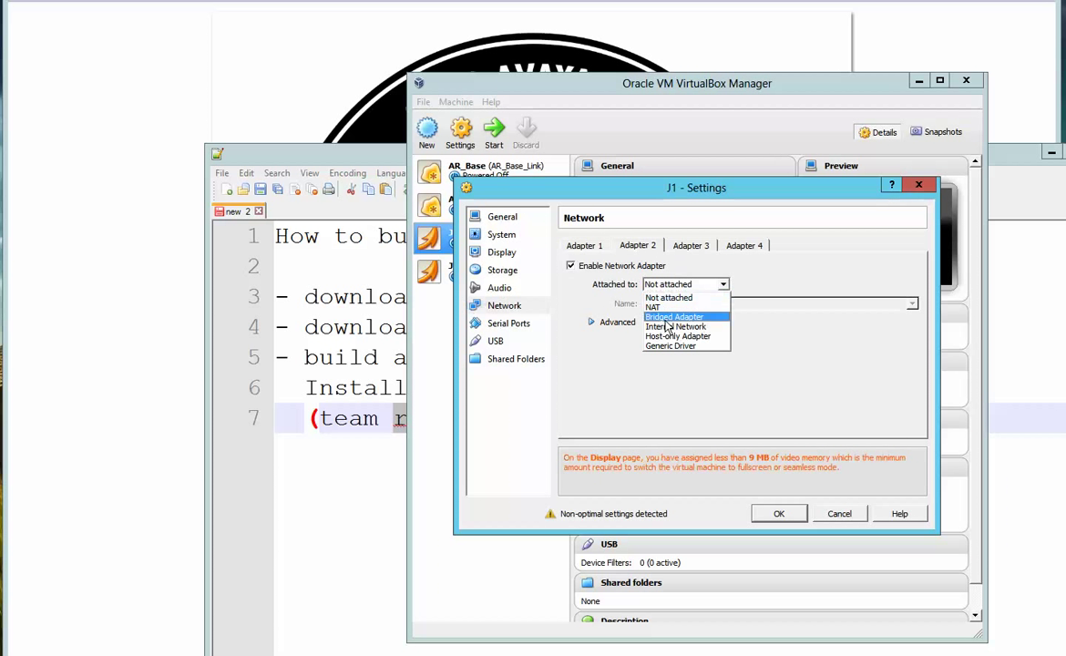
pyautogui.click(674, 326)
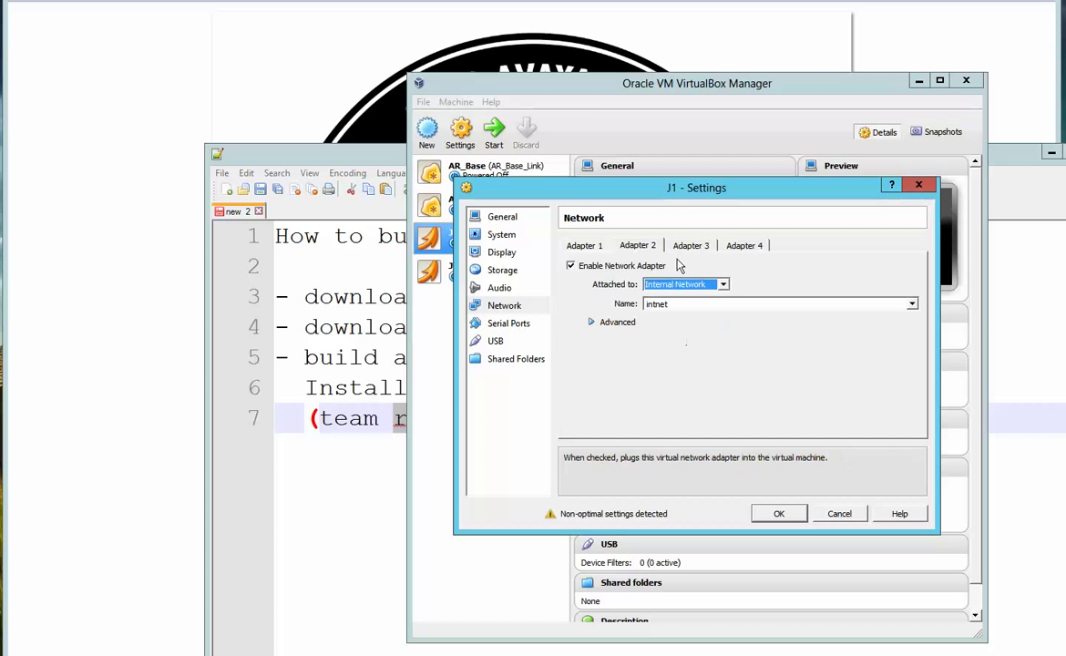
pyautogui.click(691, 245)
pyautogui.click(686, 288)
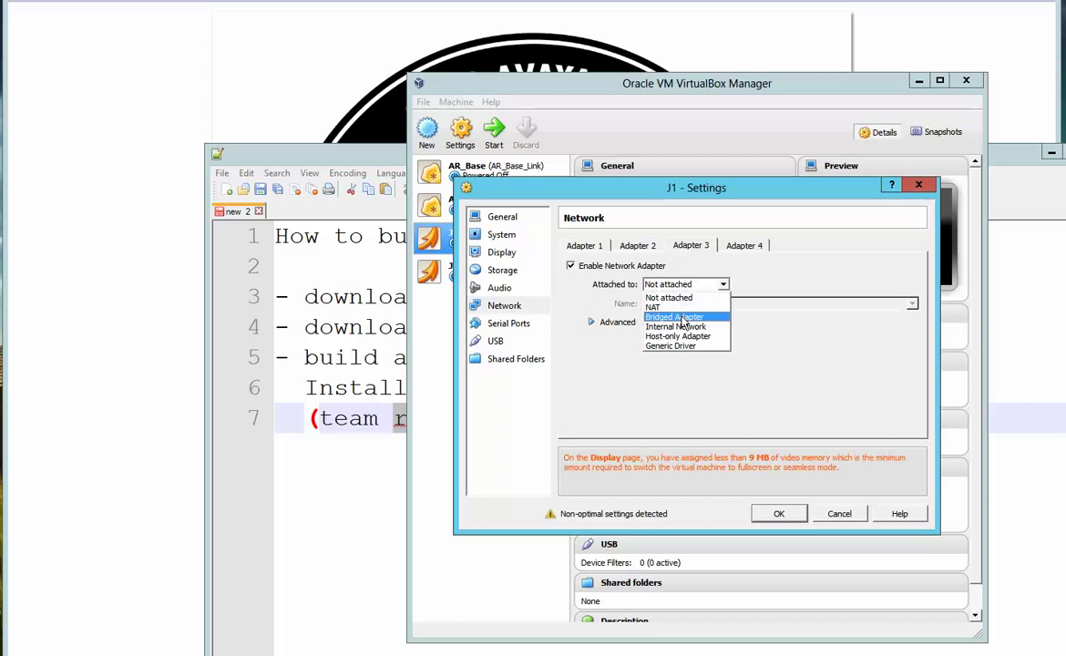
pyautogui.click(674, 326)
pyautogui.press('Return')
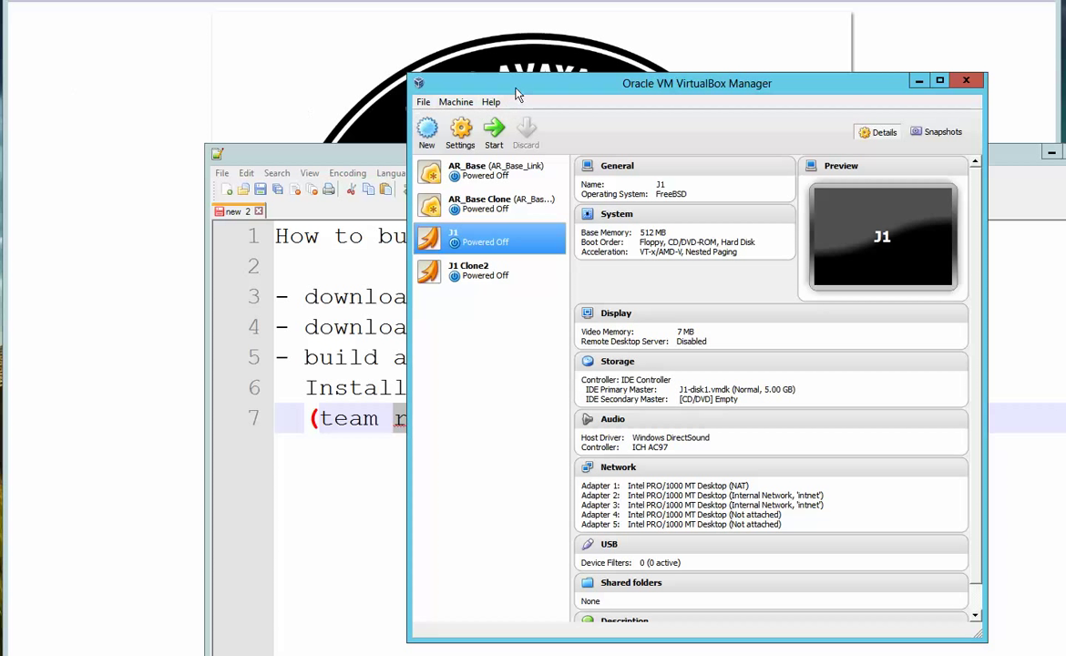
# Rearrange the VirtualBox Manager and Notepad++ windows on the desktop
pyautogui.moveTo(515, 88); pyautogui.dragTo(573, 71)
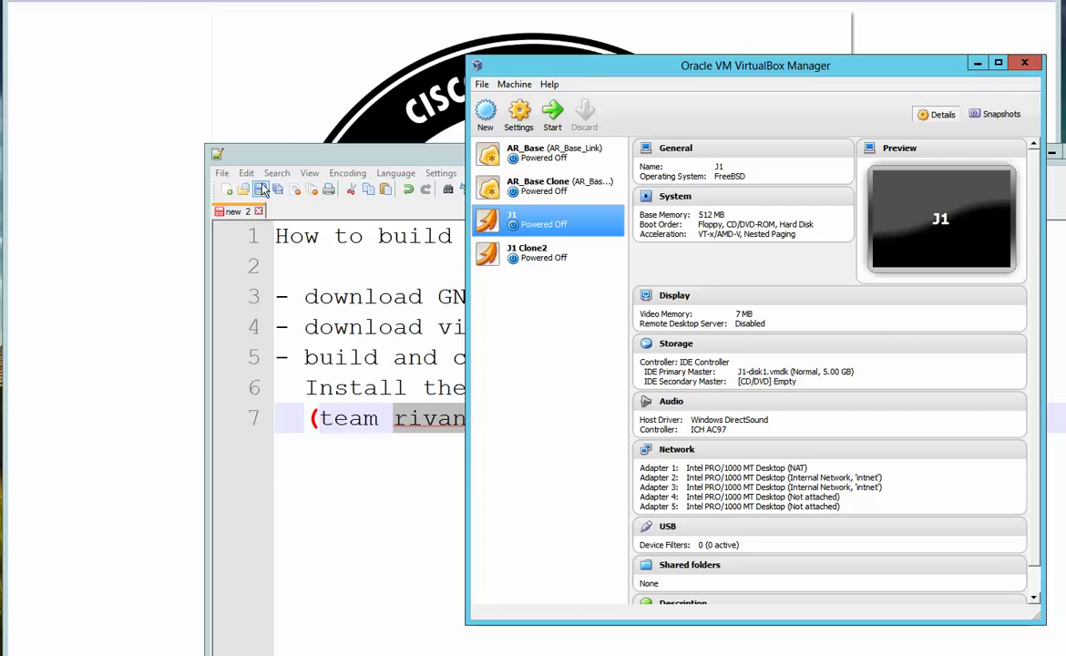
pyautogui.click(264, 151)
pyautogui.moveTo(264, 151)
pyautogui.mouseDown()
pyautogui.moveTo(163, 144)
pyautogui.moveTo(101, 113)
pyautogui.moveTo(162, 101)
pyautogui.moveTo(157, 115)
pyautogui.mouseUp()
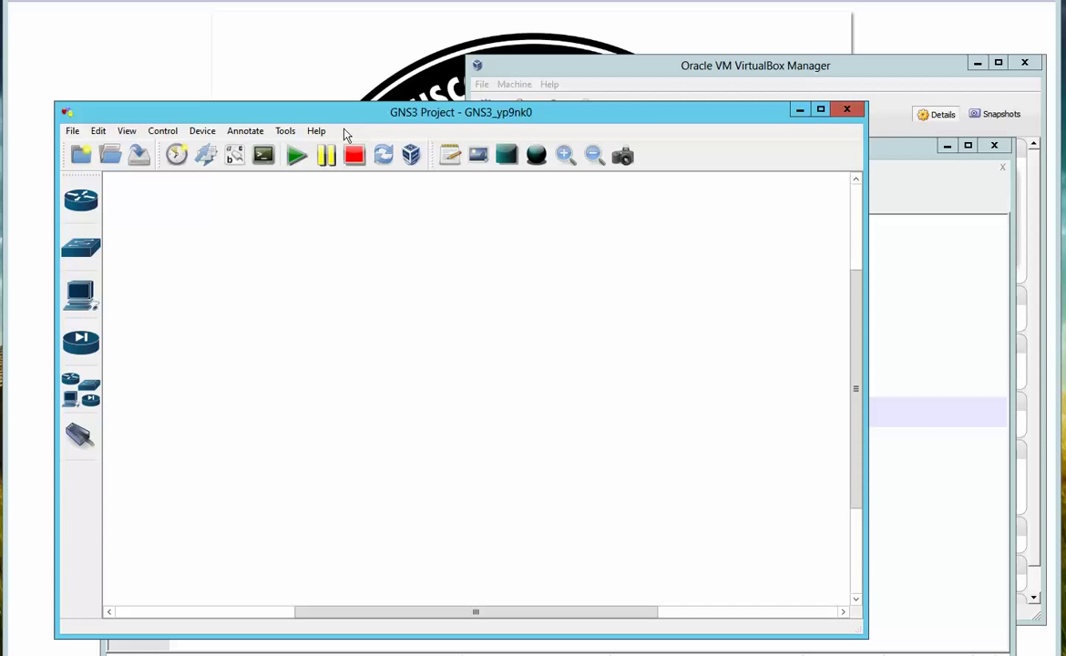
# Test GNS3's VirtualBox preferences, confirming VBoxwrapper and VirtualBox API 4.2.8 start
pyautogui.click(97, 130)
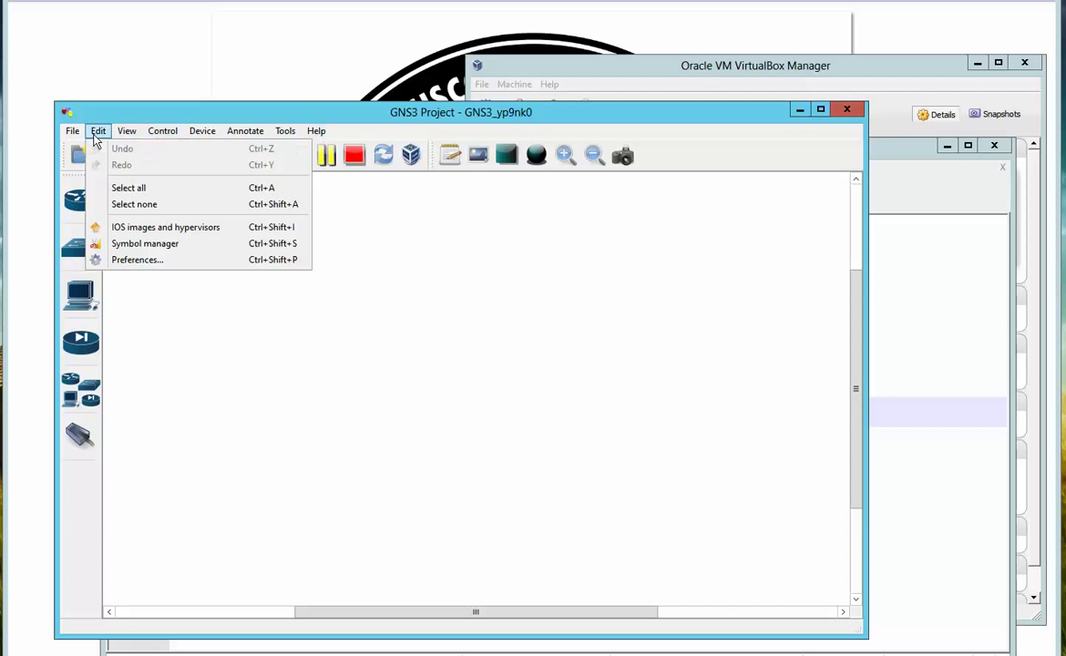
pyautogui.click(148, 260)
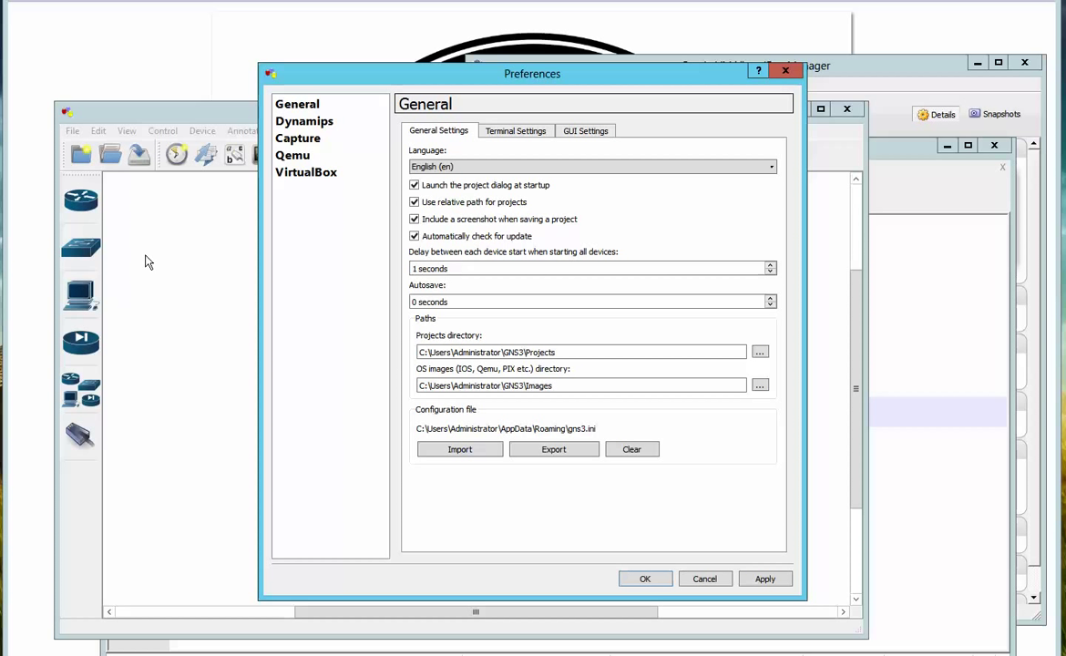
pyautogui.click(294, 176)
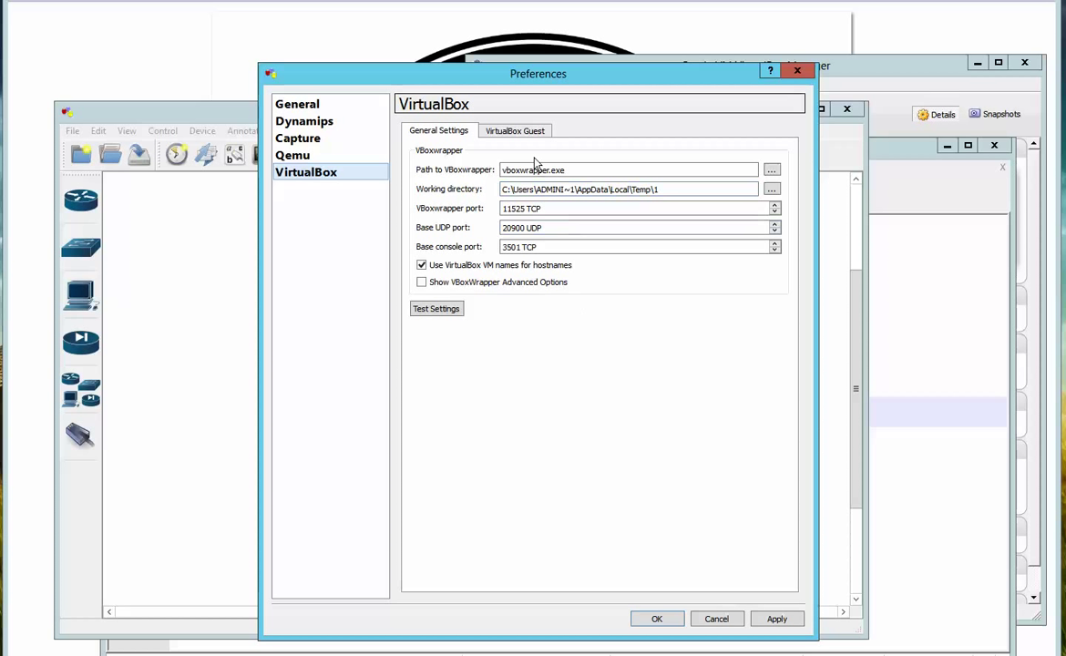
pyautogui.click(443, 314)
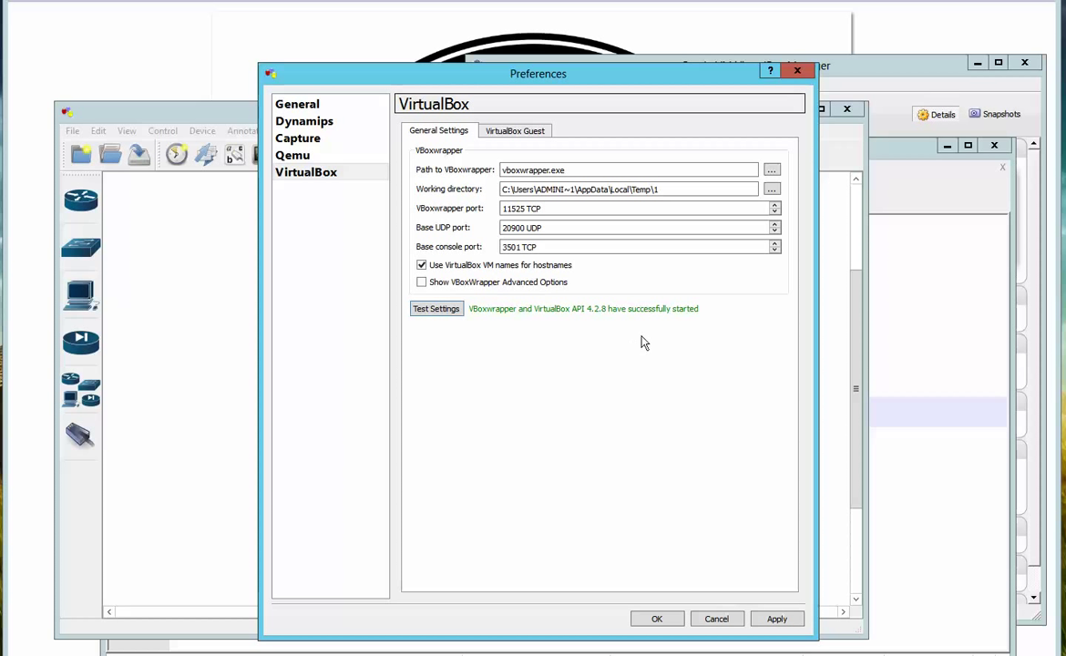
# Save VirtualBox guest Junos1 on VM J1 with 6 NICs, no NAT-reserved NIC, console support and console server
pyautogui.click(517, 133)
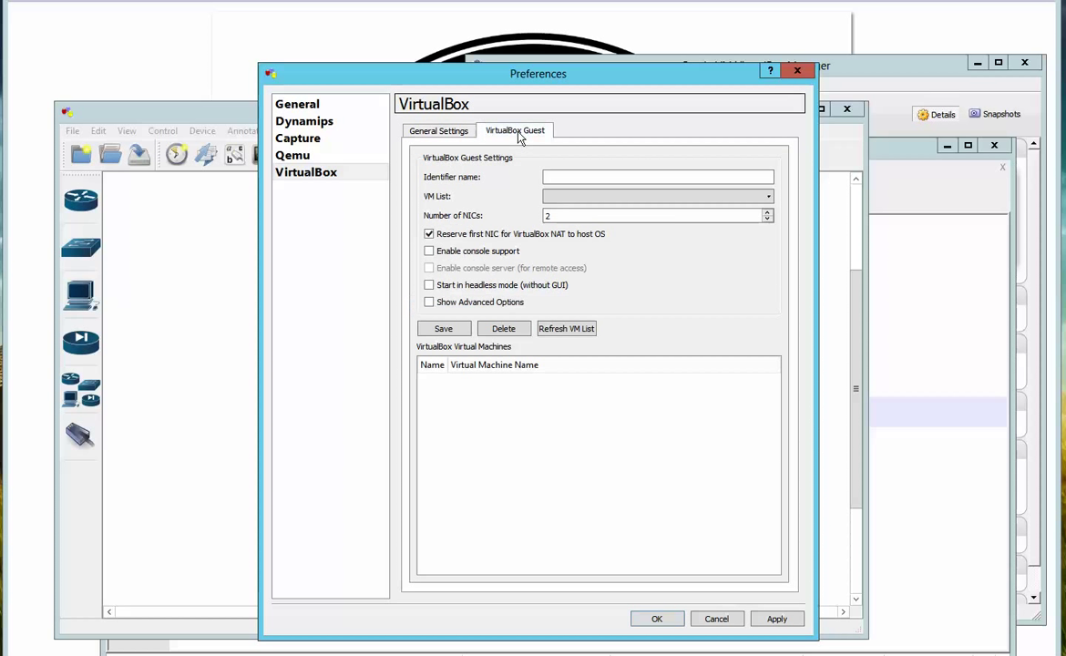
pyautogui.click(568, 178)
pyautogui.write('Junos1')
pyautogui.click(590, 198)
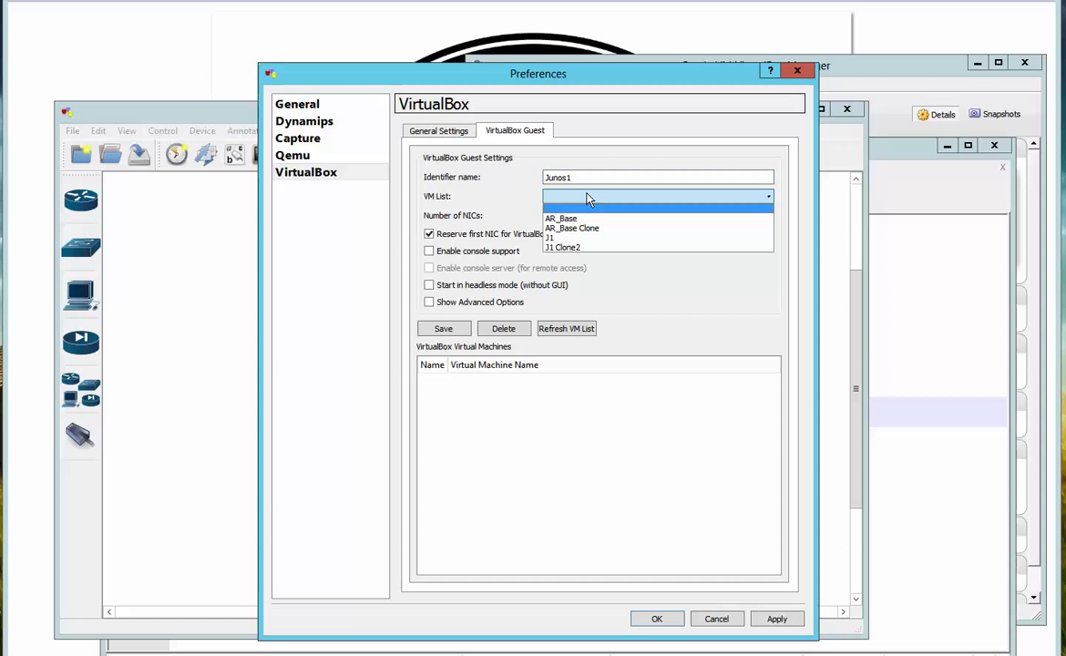
pyautogui.click(564, 241)
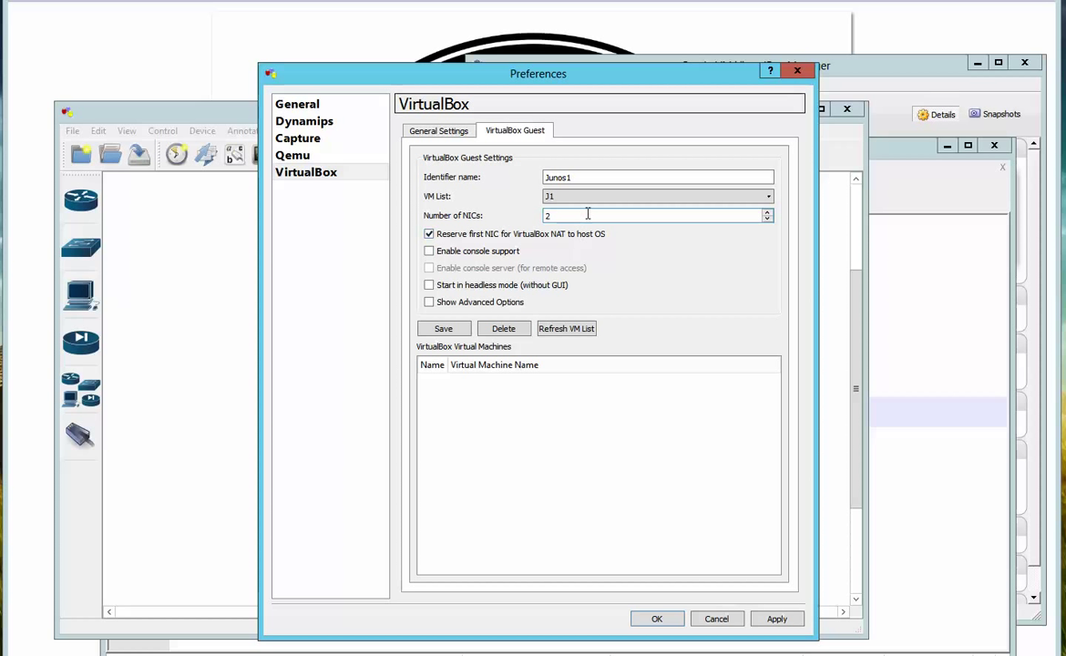
pyautogui.press('Tab')
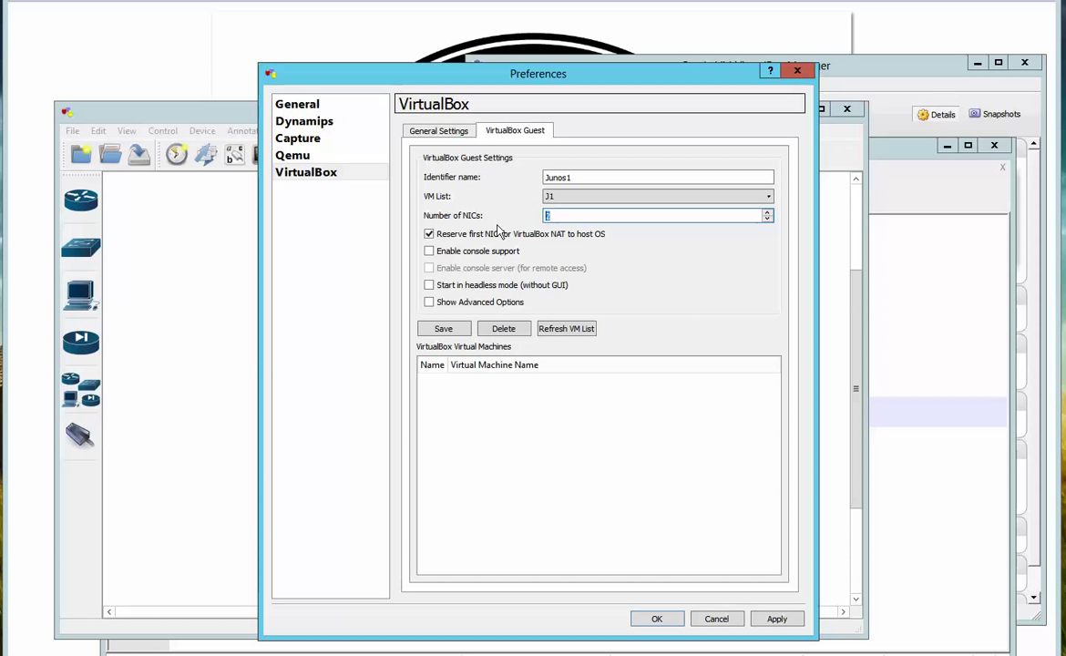
pyautogui.write('6')
pyautogui.click(430, 235)
pyautogui.click(429, 252)
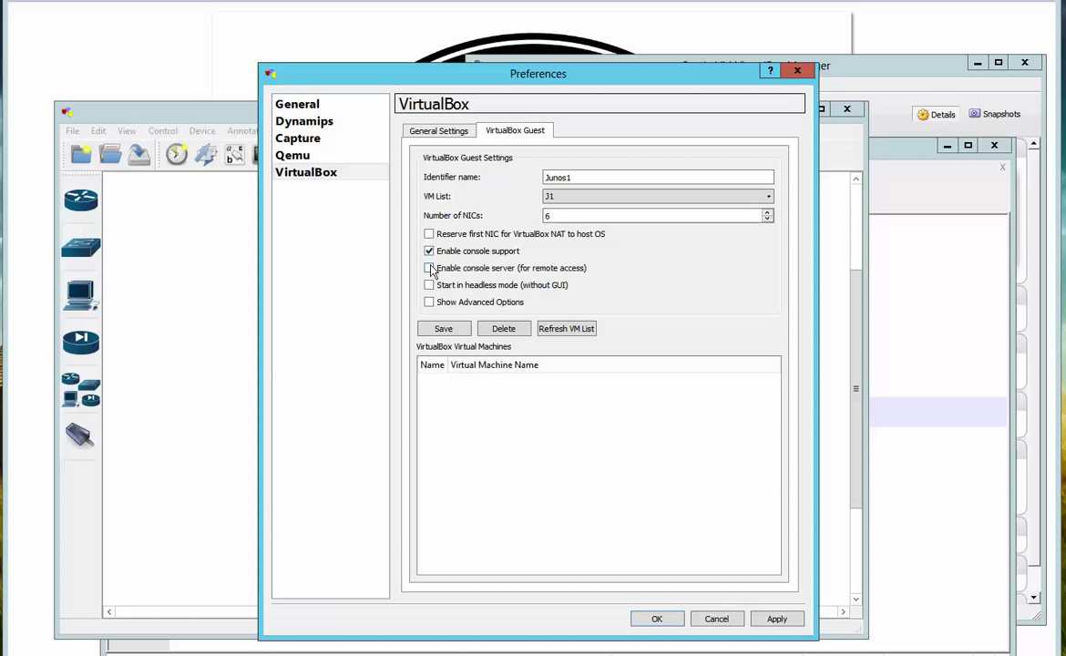
pyautogui.click(430, 269)
pyautogui.click(437, 334)
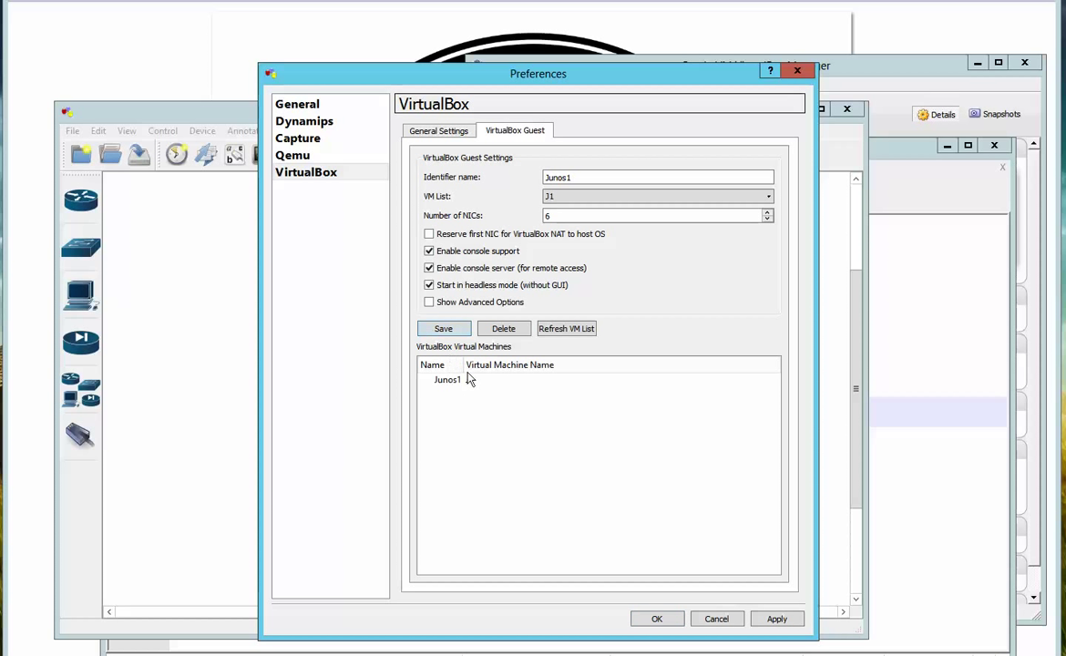
# Save a second guest Junos2 on VM J1 Clone2, then apply and close the preferences
pyautogui.click(597, 178)
pyautogui.press('BackSpace')
pyautogui.write('2')
pyautogui.click(565, 197)
pyautogui.click(568, 247)
pyautogui.click(444, 330)
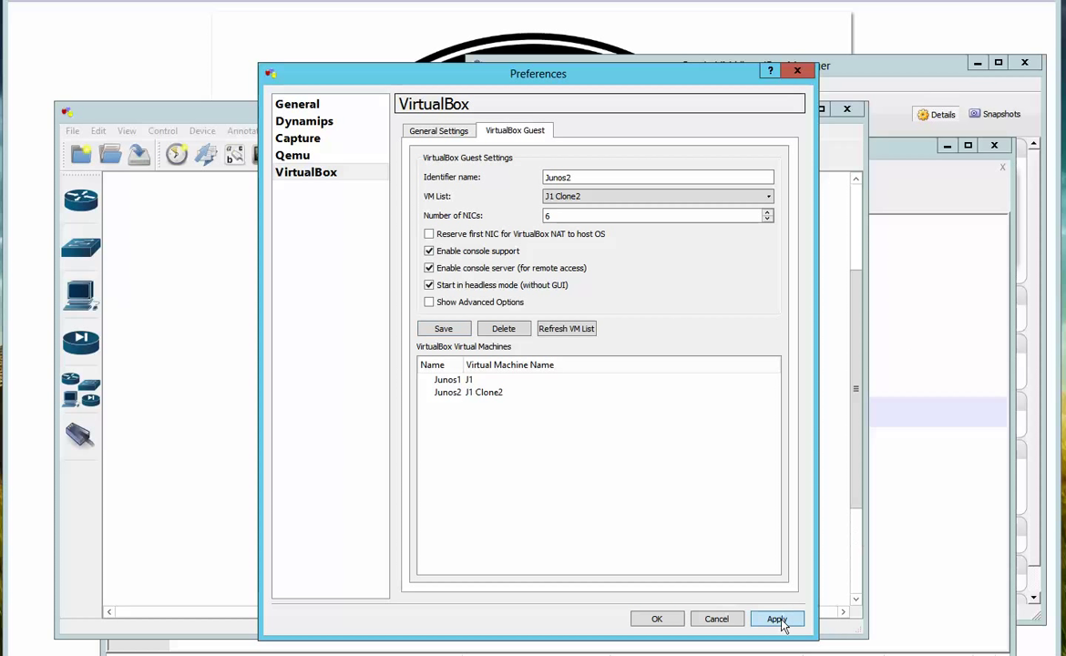
pyautogui.click(673, 620)
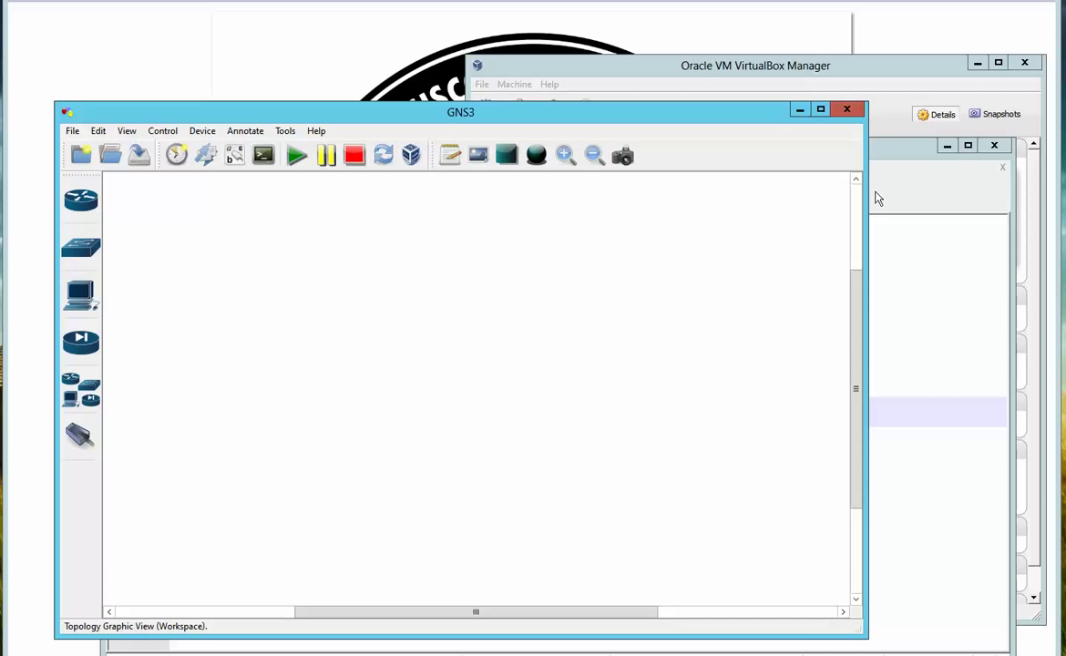
pyautogui.click(943, 70)
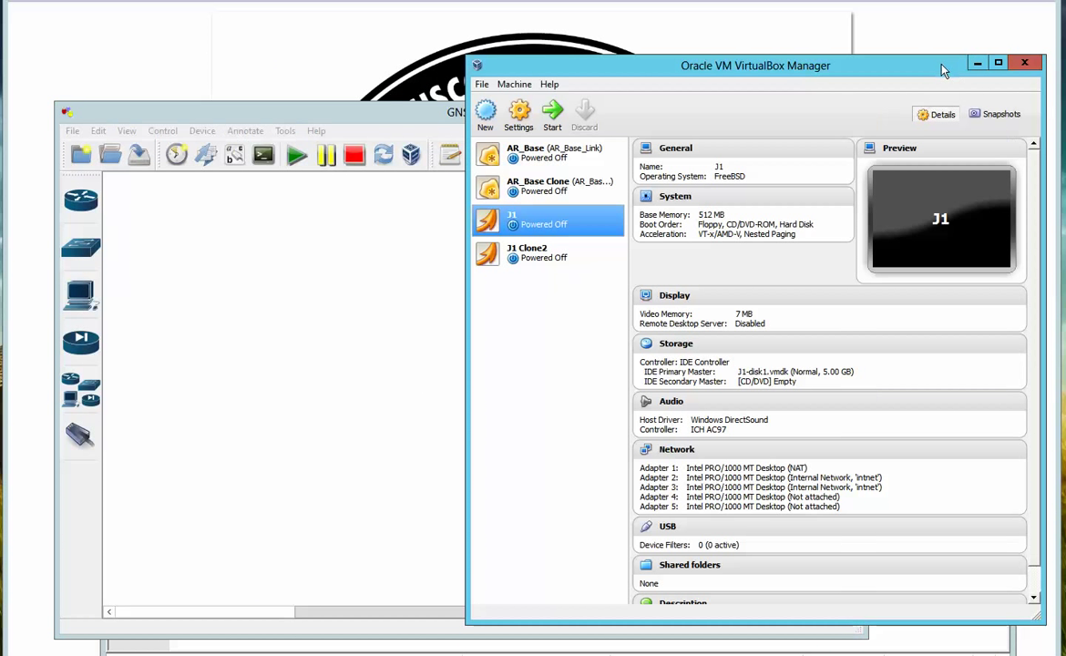
pyautogui.moveTo(944, 70); pyautogui.dragTo(962, 117)
pyautogui.moveTo(205, 112); pyautogui.dragTo(203, 88)
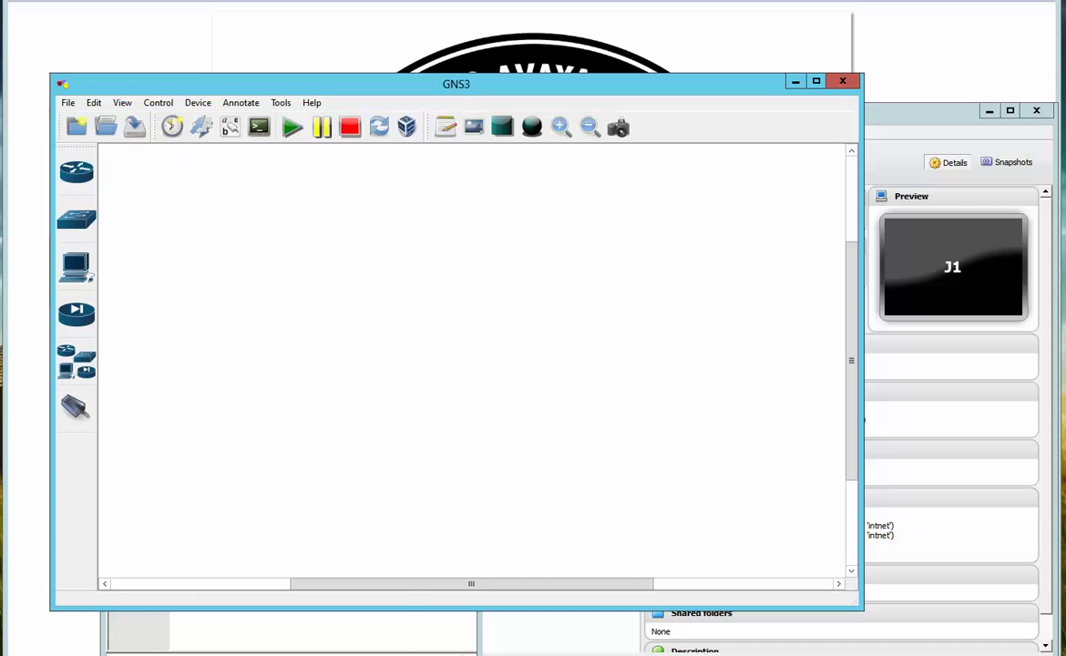
pyautogui.click(78, 172)
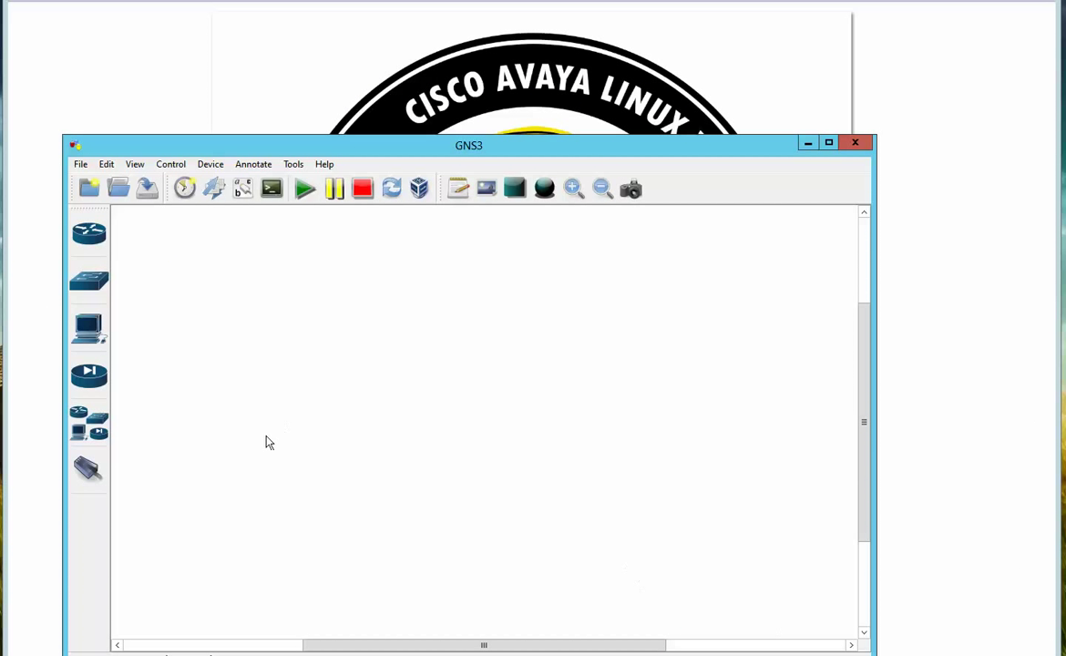
# Drag a Router c7200 from the All devices list onto the workspace as R2
pyautogui.click(86, 434)
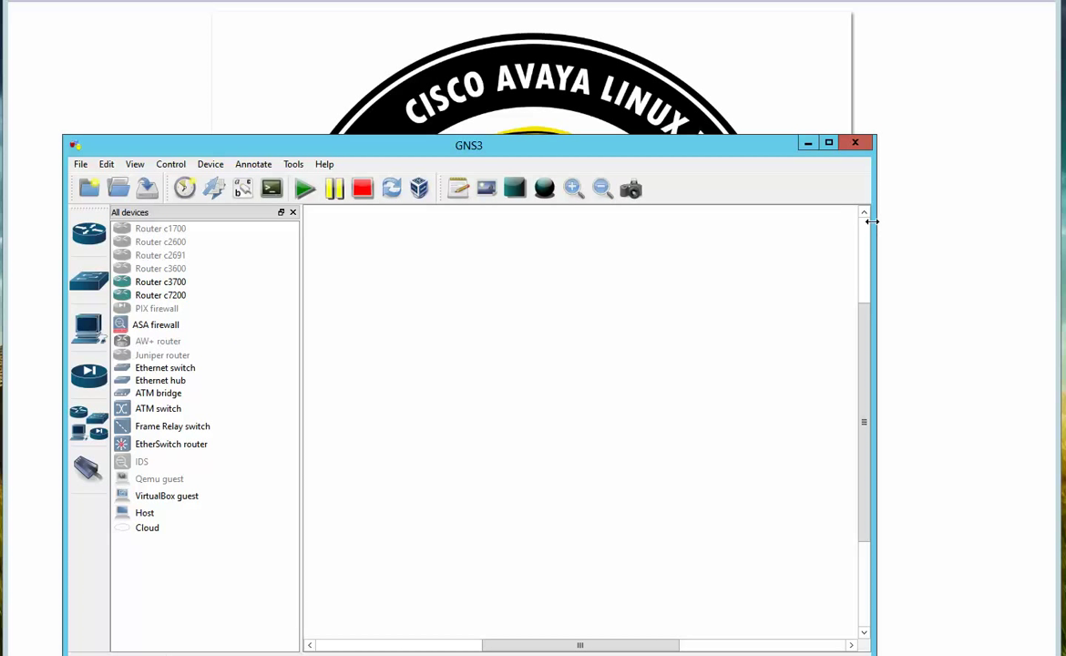
pyautogui.moveTo(872, 220); pyautogui.dragTo(902, 222)
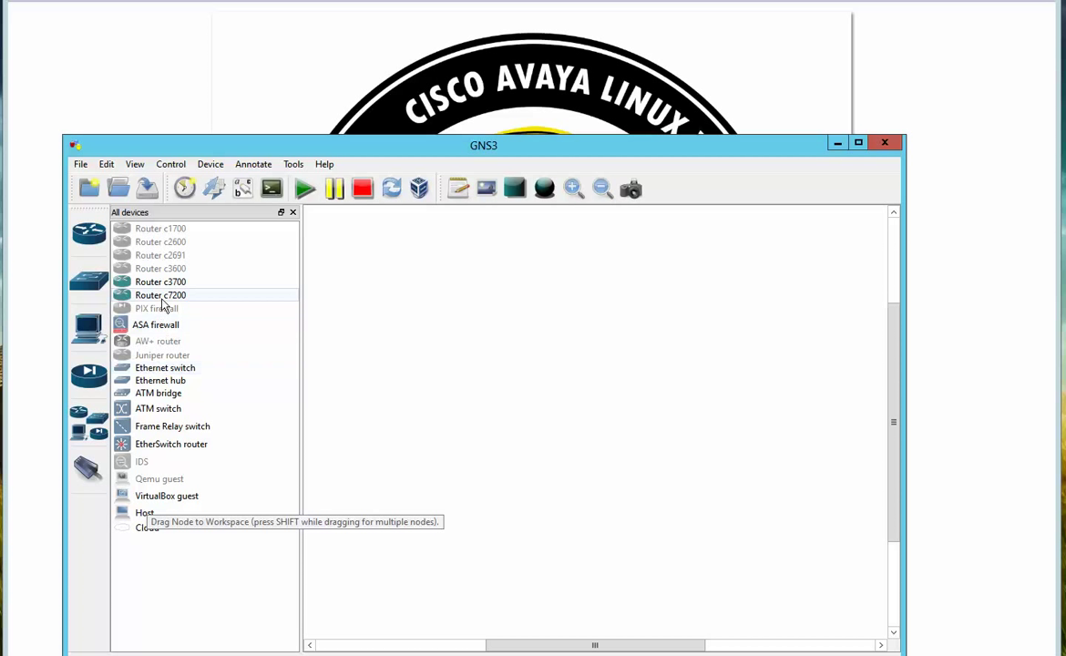
pyautogui.moveTo(161, 298); pyautogui.dragTo(420, 339)
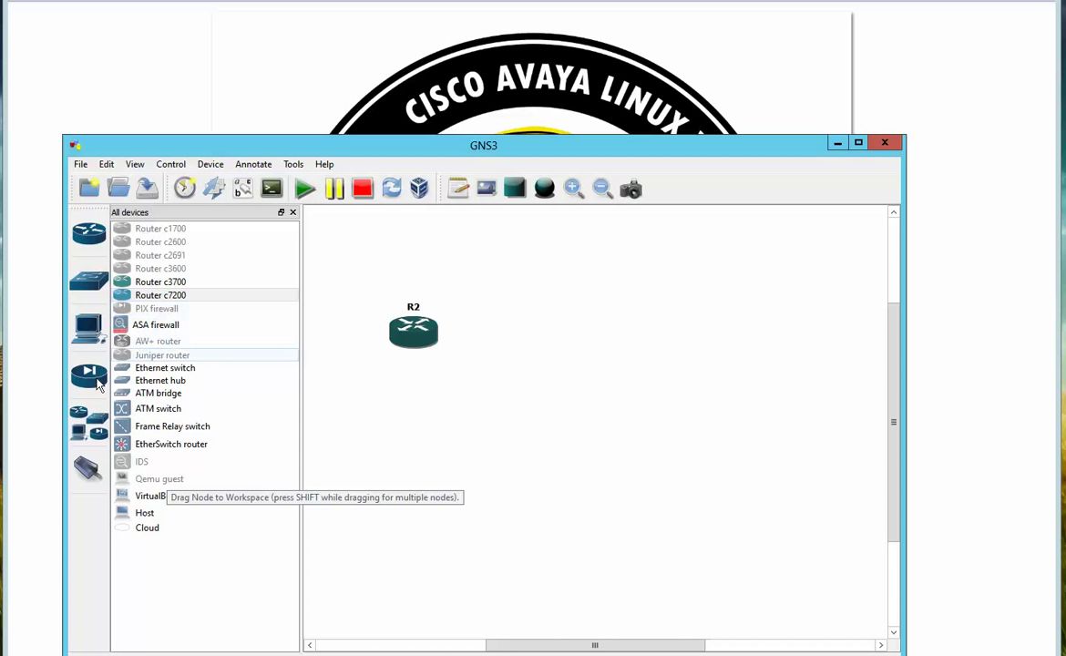
# Place the Junos1 VirtualBox guest beside R2 and choose router_netflow as its symbol
pyautogui.moveTo(162, 499); pyautogui.dragTo(631, 372)
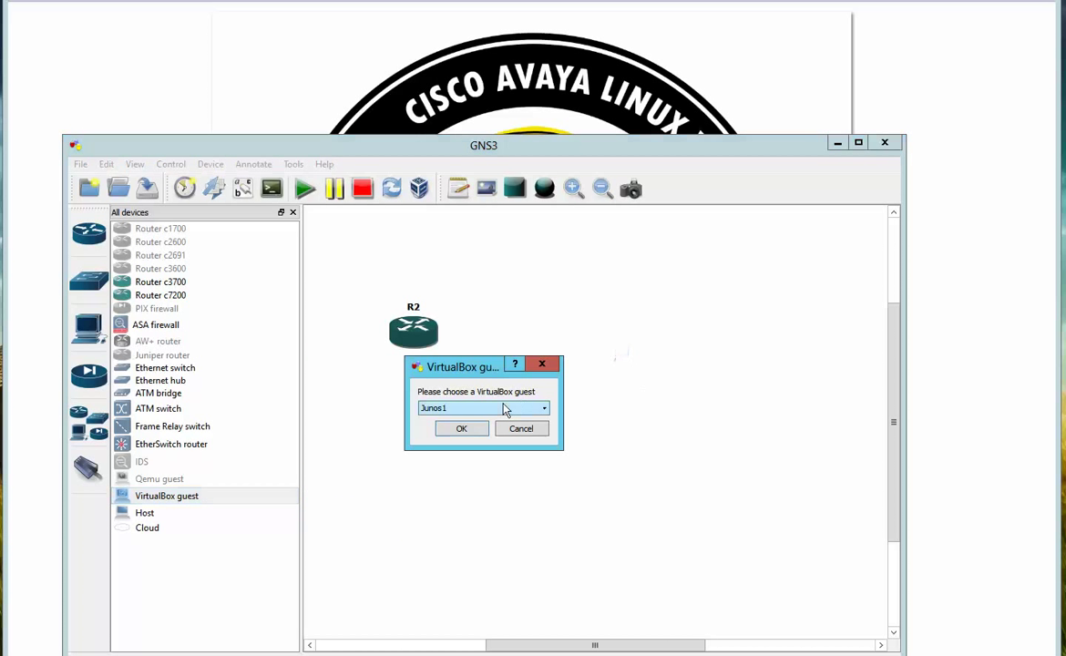
pyautogui.click(461, 429)
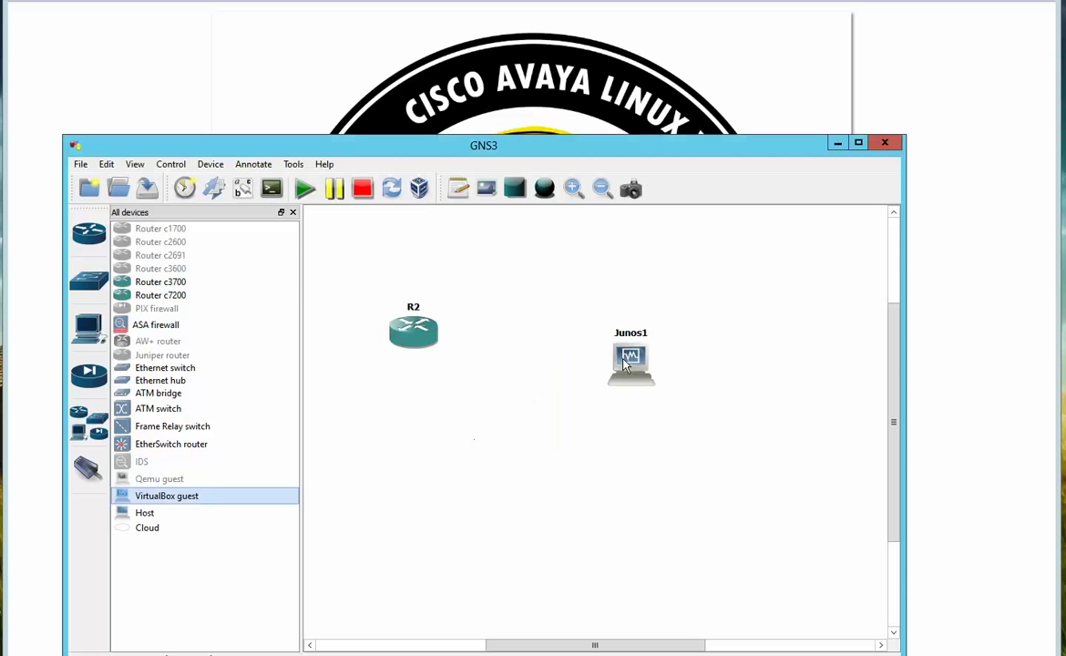
pyautogui.moveTo(626, 363); pyautogui.dragTo(659, 335)
pyautogui.rightClick(657, 335)
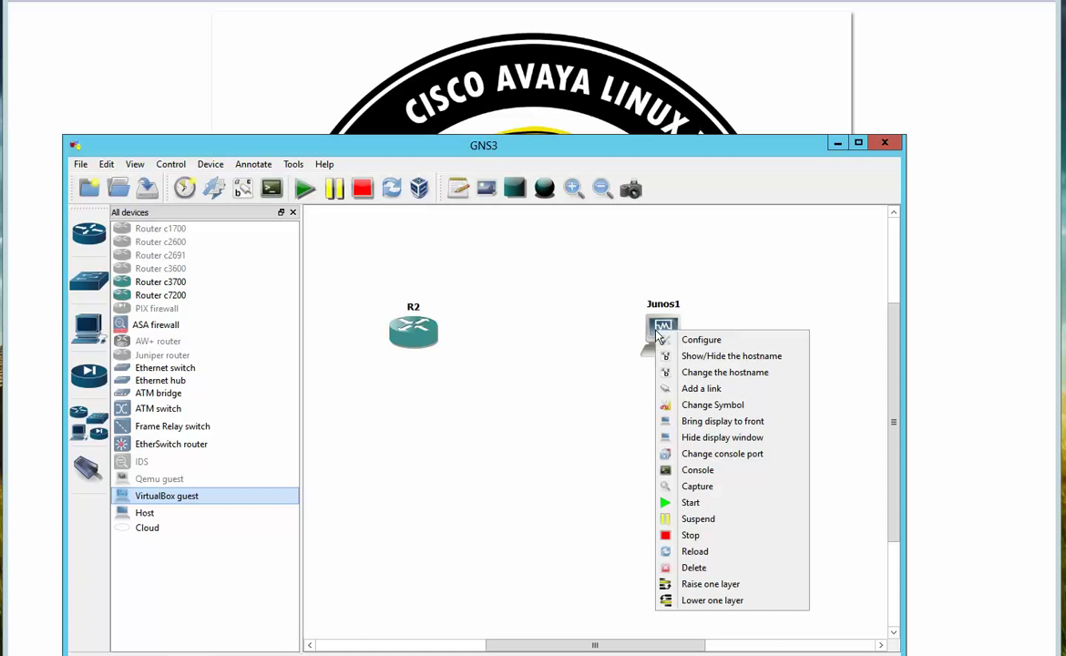
pyautogui.click(724, 408)
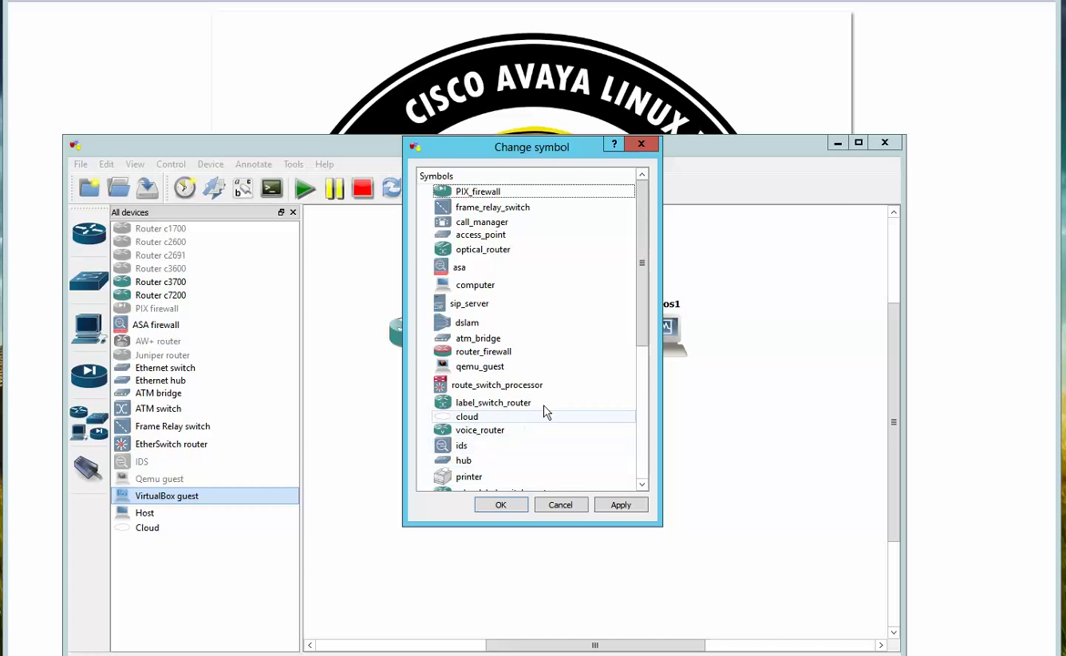
pyautogui.moveTo(645, 335); pyautogui.dragTo(648, 363)
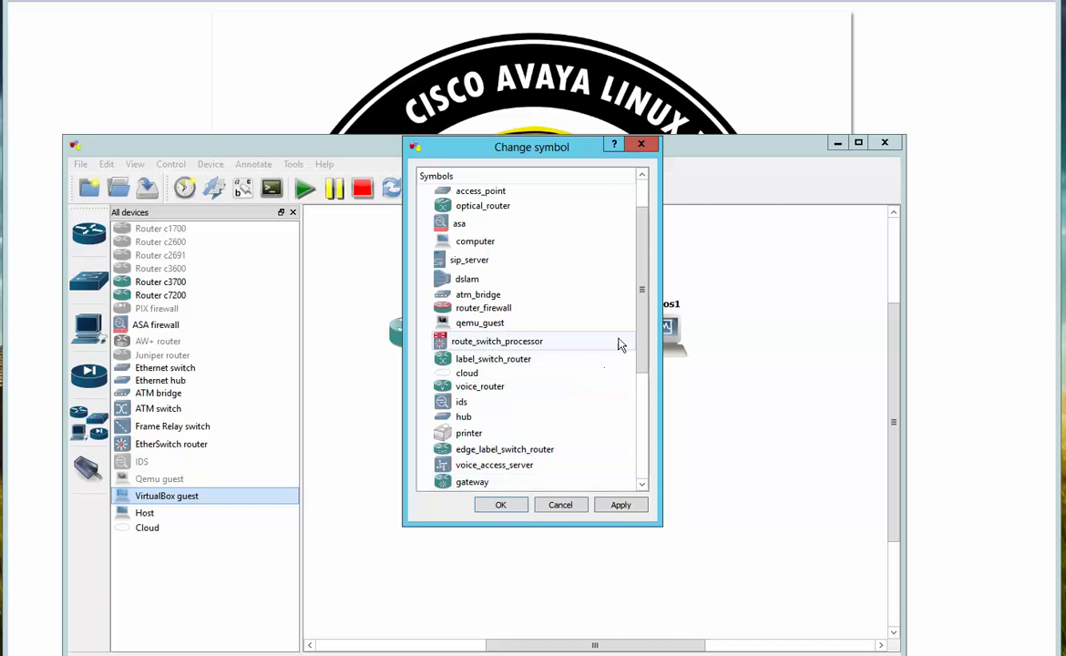
pyautogui.moveTo(641, 346); pyautogui.dragTo(635, 446)
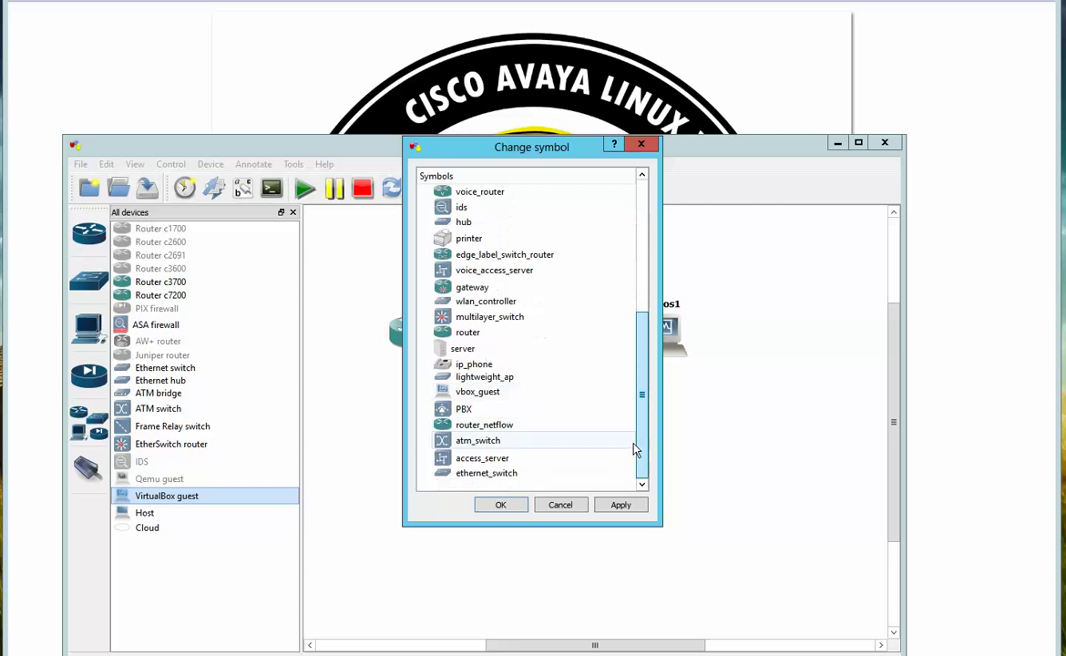
pyautogui.click(524, 428)
# Apply Junos1's router symbol and swap positions so Junos1 sits left and R2 right
pyautogui.click(500, 505)
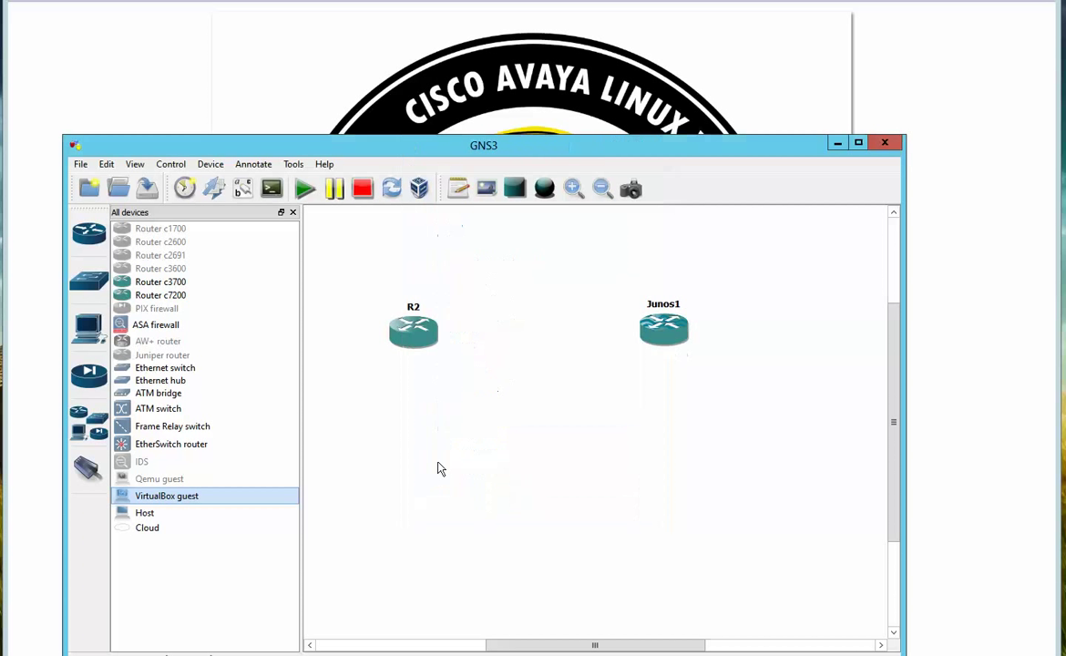
pyautogui.moveTo(413, 333); pyautogui.dragTo(683, 421)
pyautogui.moveTo(664, 339); pyautogui.dragTo(460, 346)
pyautogui.moveTo(682, 419); pyautogui.dragTo(704, 344)
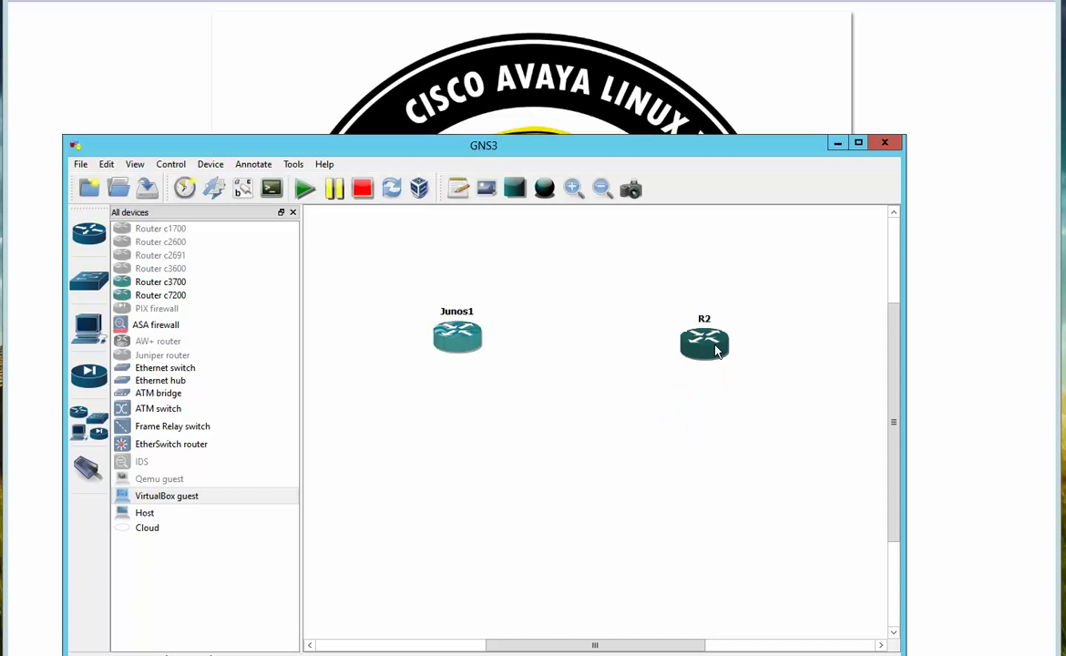
# Add Ethernet switch SW1 below, between the two routers
pyautogui.click(94, 292)
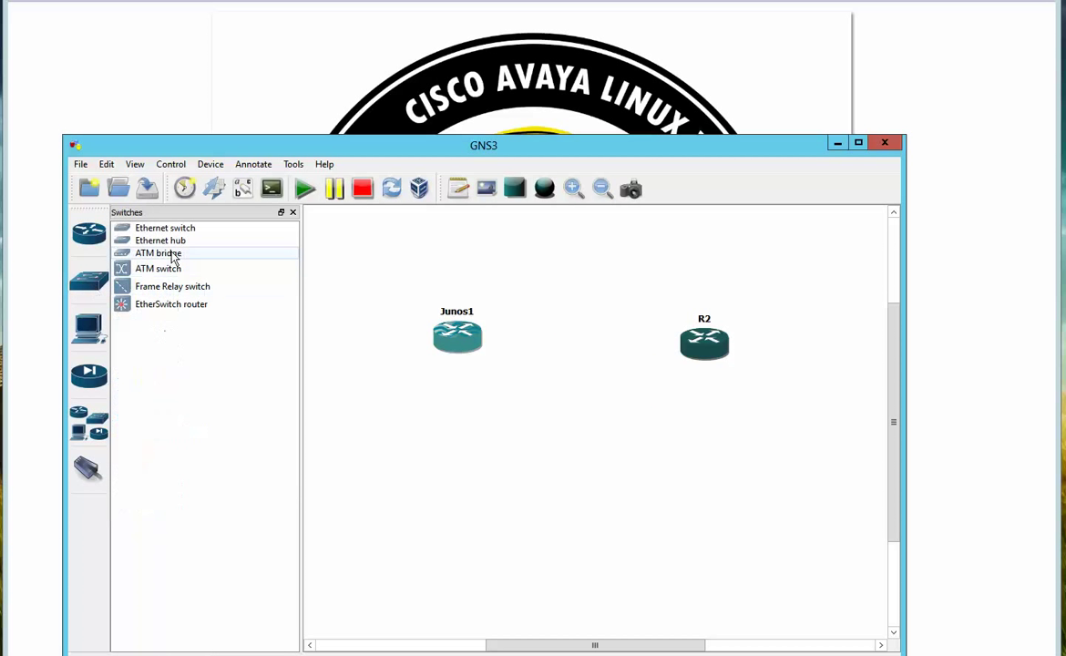
pyautogui.moveTo(180, 235); pyautogui.dragTo(577, 415)
pyautogui.moveTo(703, 344); pyautogui.dragTo(706, 332)
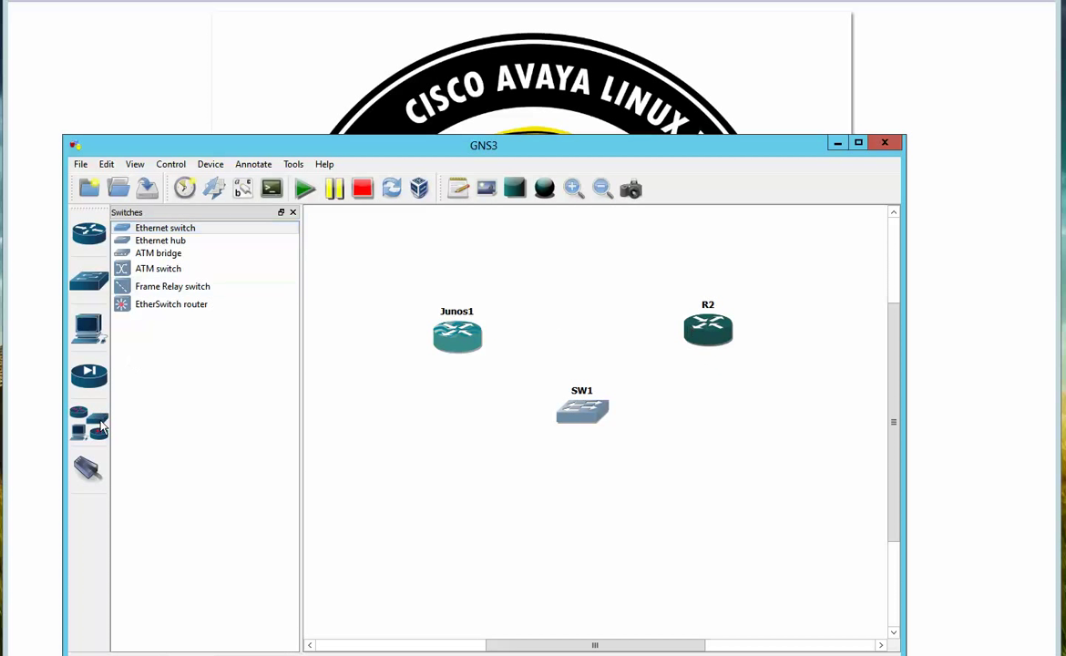
# Attempt a link from R2, dismiss the no-interface error, and exit link mode
pyautogui.click(85, 472)
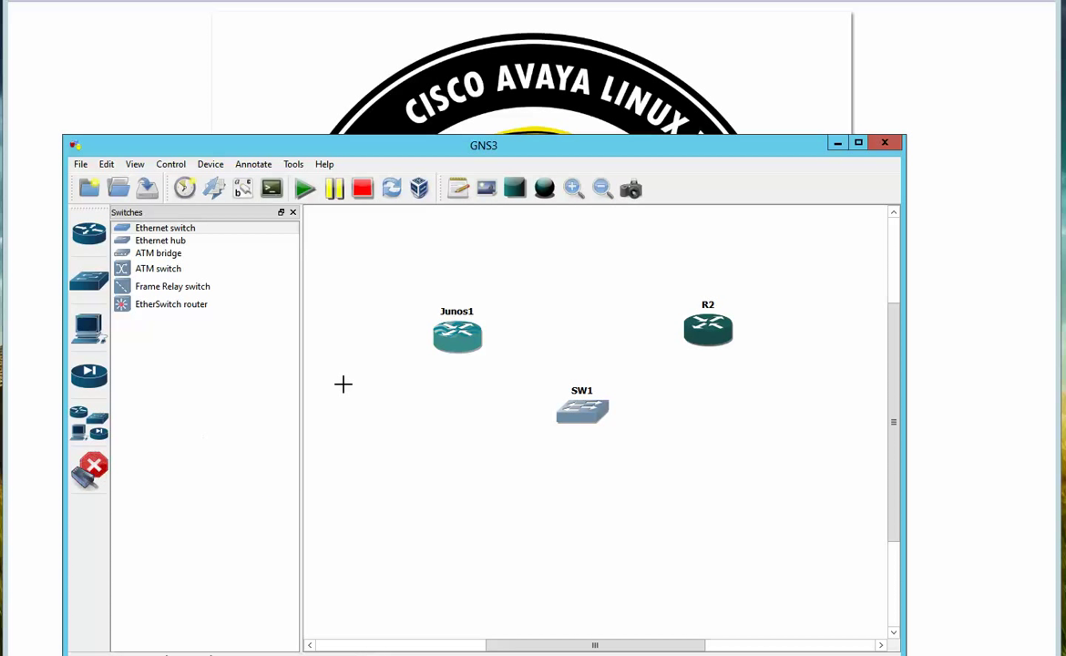
pyautogui.click(702, 330)
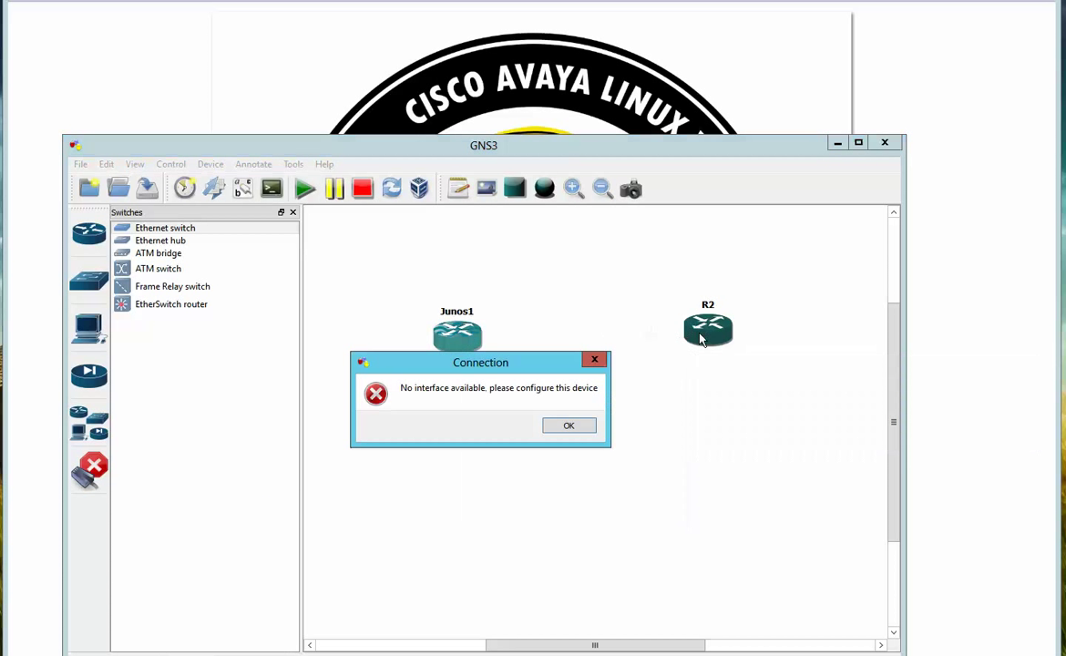
pyautogui.click(567, 426)
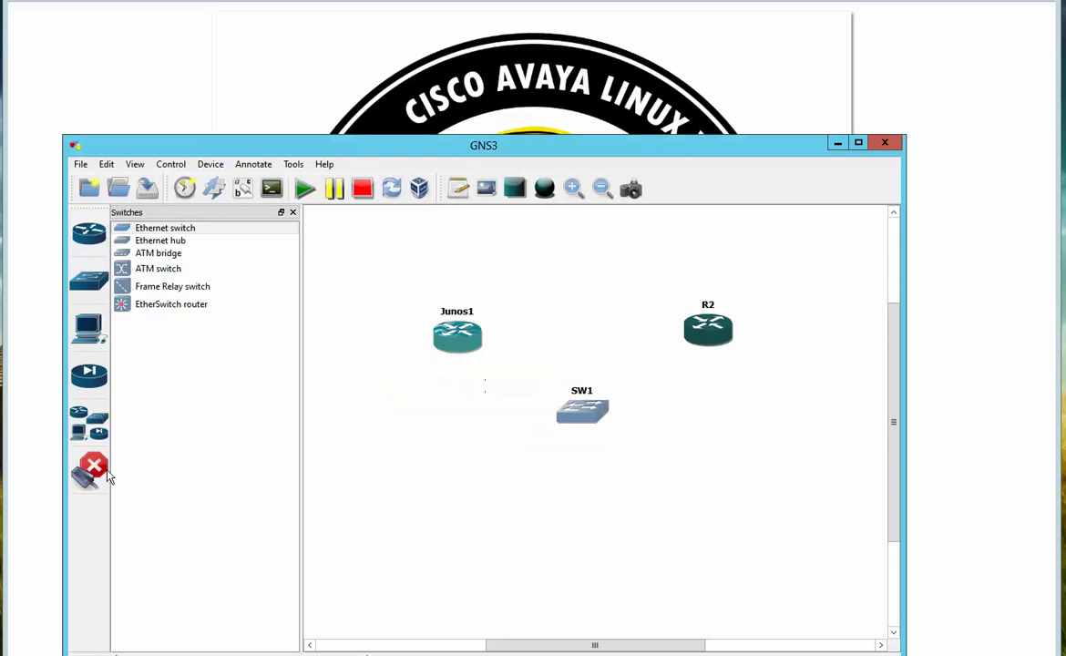
pyautogui.click(89, 466)
# Install a C7200-IO-2FE adapter in R2's slot 0 and save its configuration
pyautogui.rightClick(708, 339)
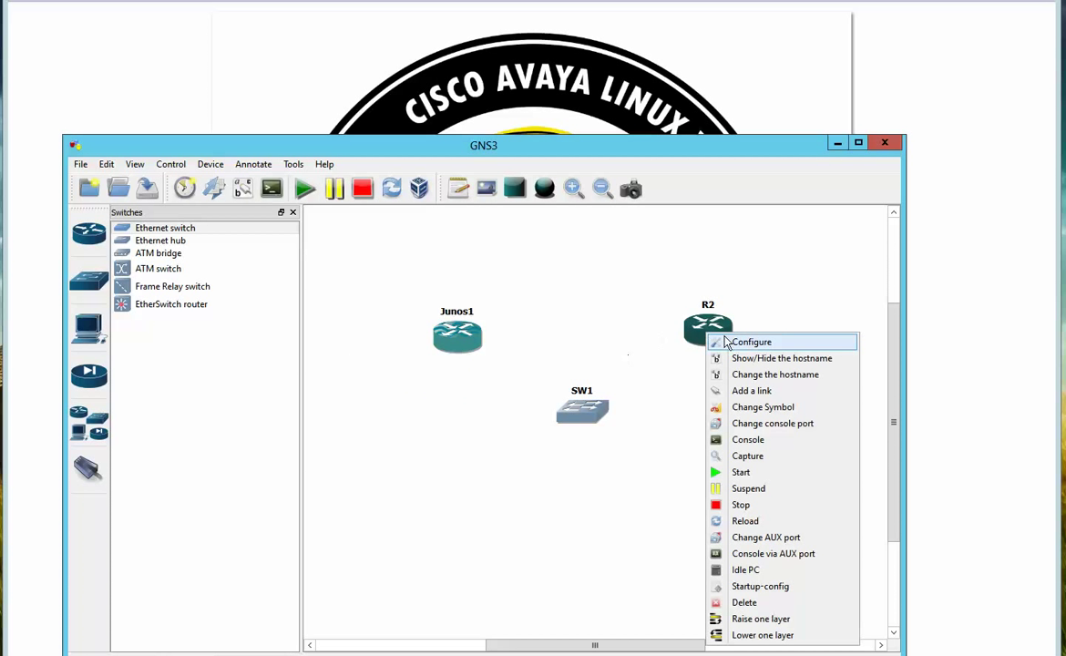
pyautogui.click(737, 340)
pyautogui.click(326, 194)
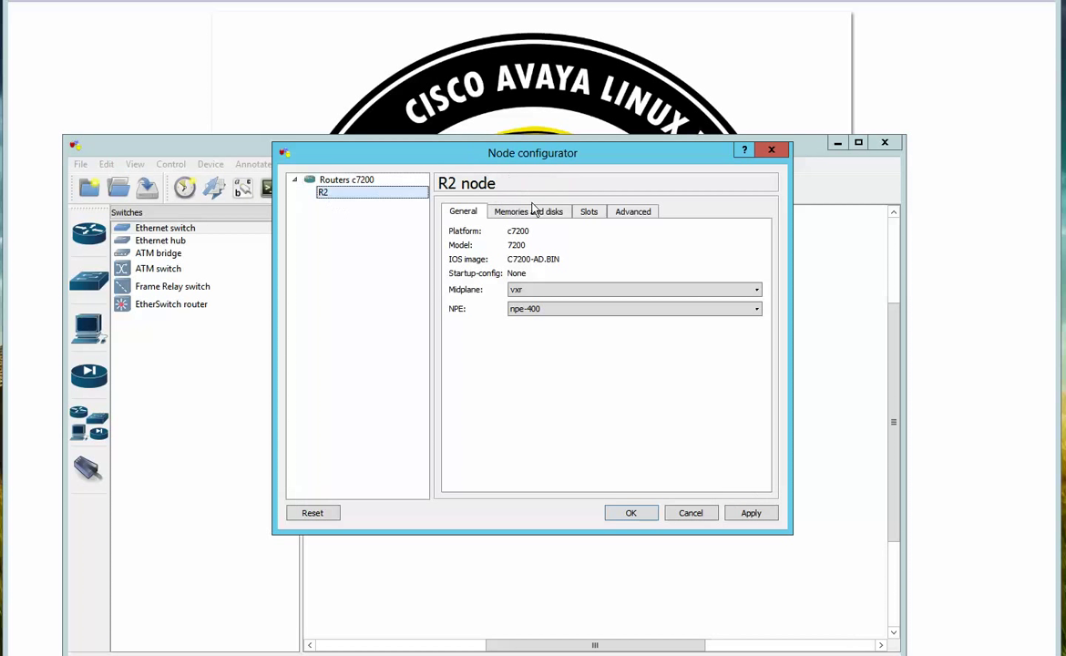
pyautogui.click(589, 212)
pyautogui.click(538, 251)
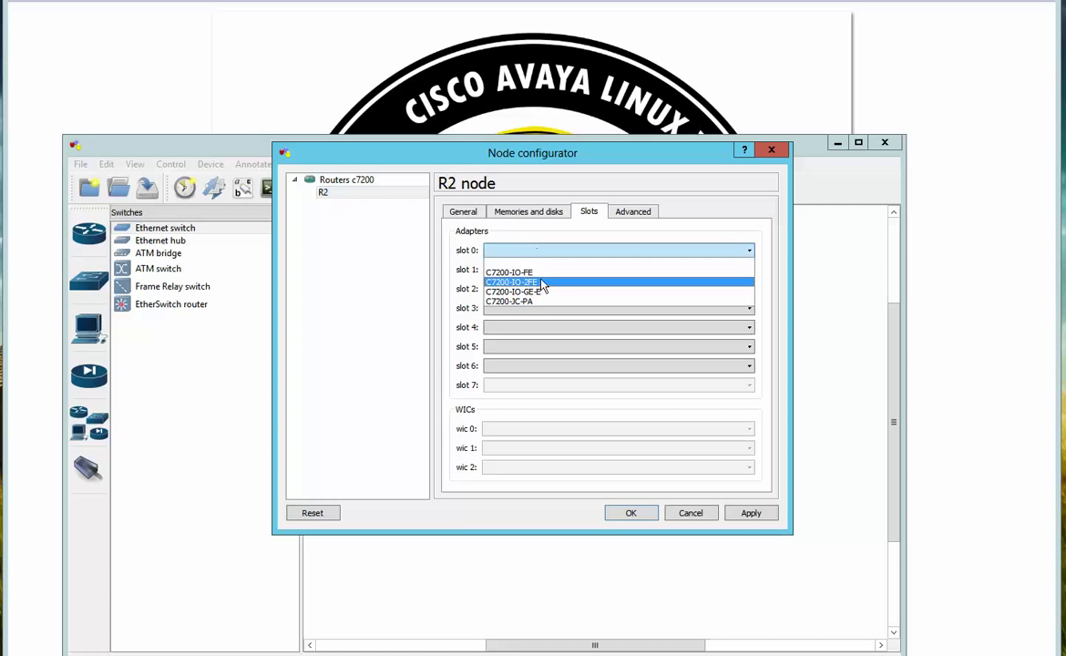
pyautogui.click(537, 282)
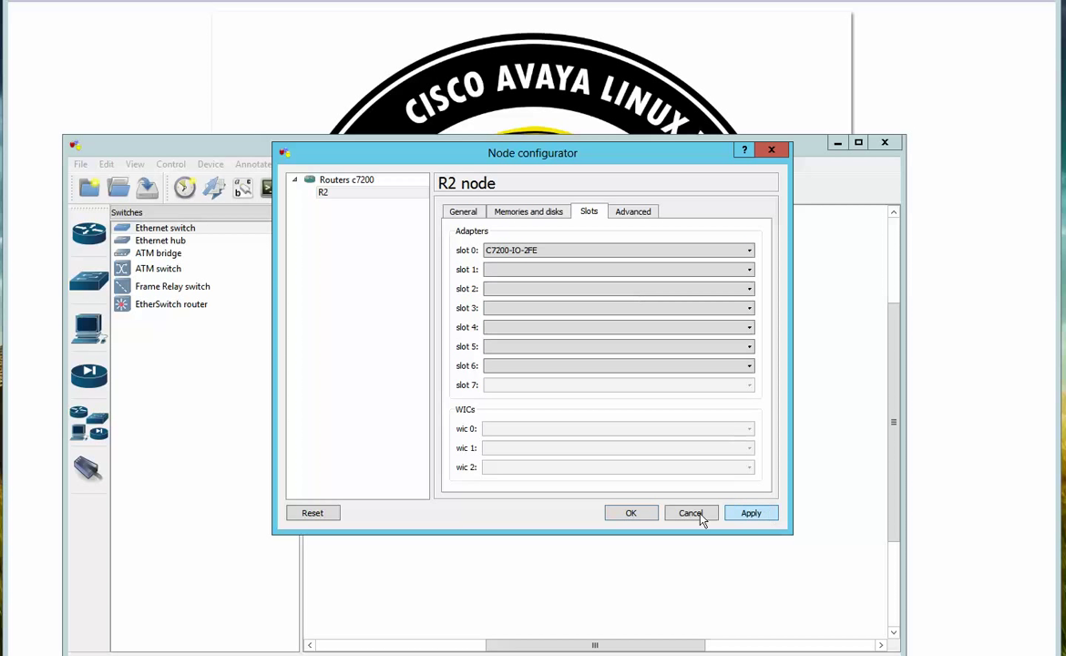
pyautogui.click(642, 514)
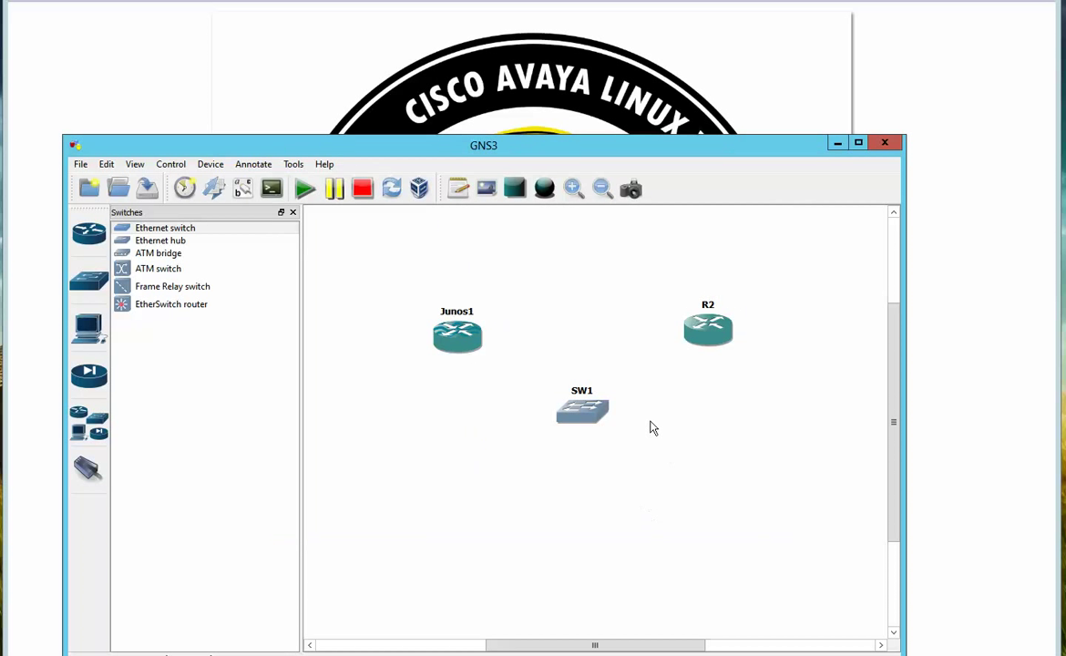
# Cable R2 f0/0 to SW1 port 1 and Junos1 e0 to SW1 port 2
pyautogui.click(89, 468)
pyautogui.click(714, 332)
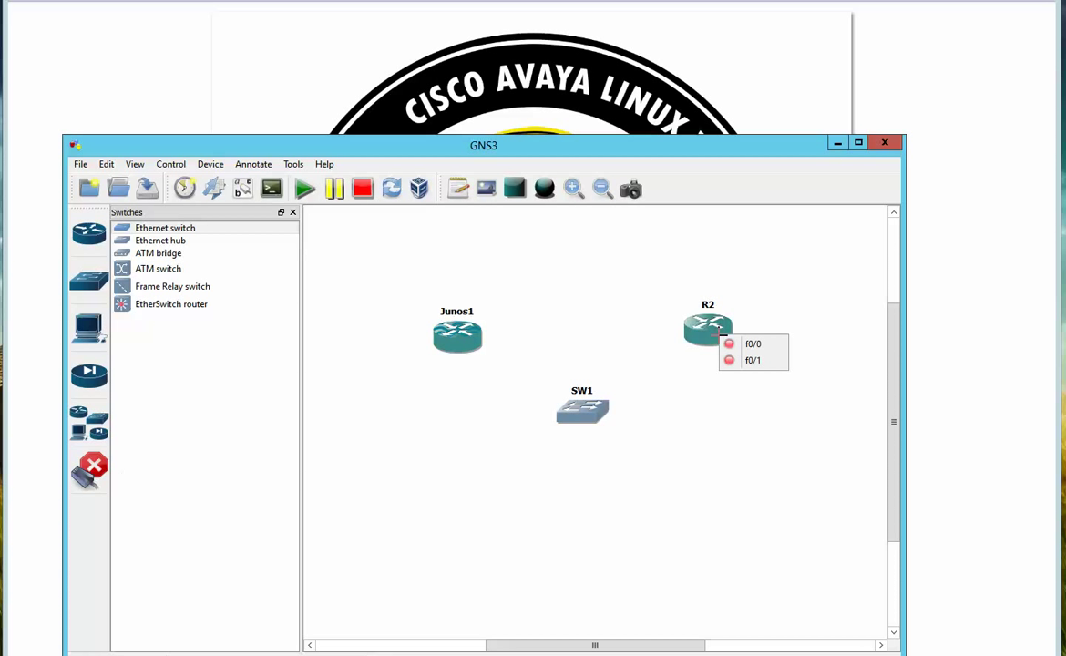
pyautogui.click(740, 346)
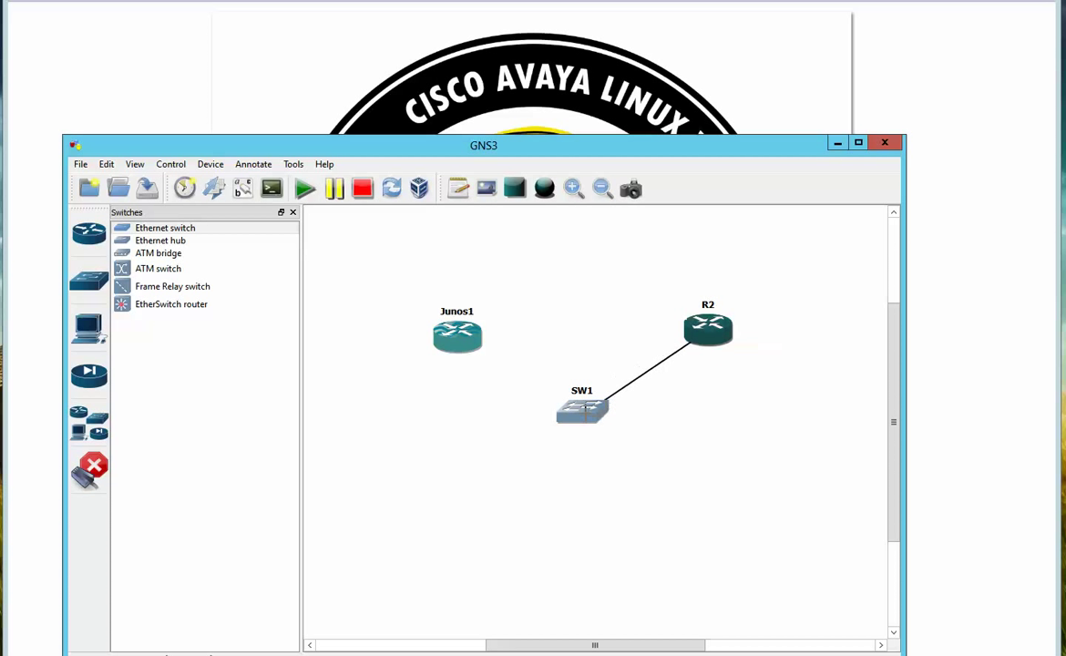
pyautogui.click(584, 413)
pyautogui.click(608, 422)
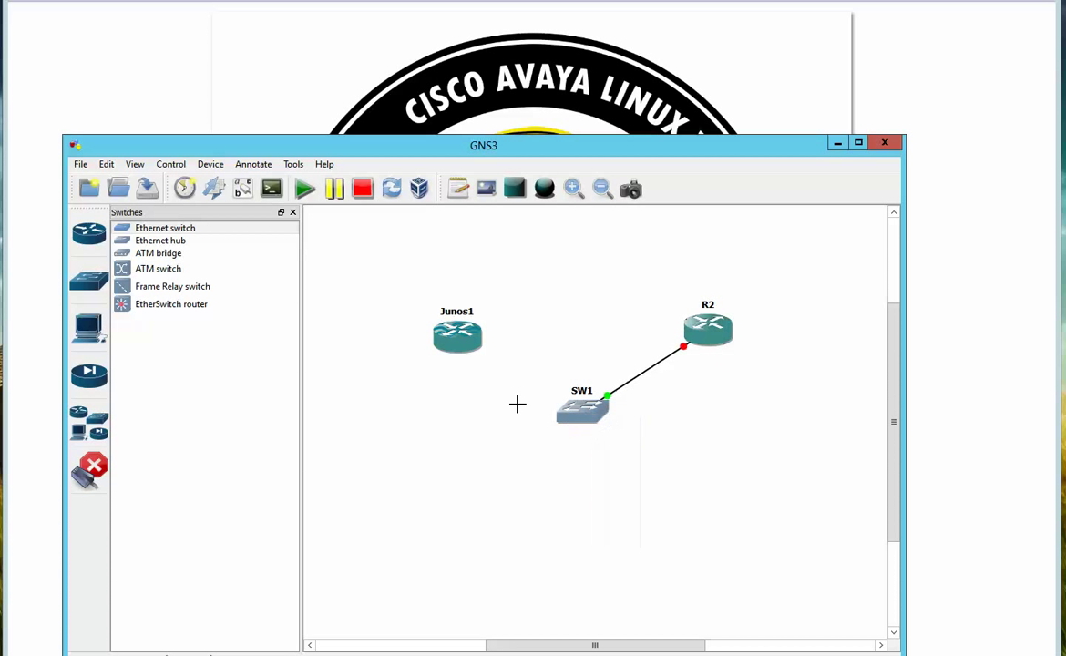
pyautogui.click(463, 336)
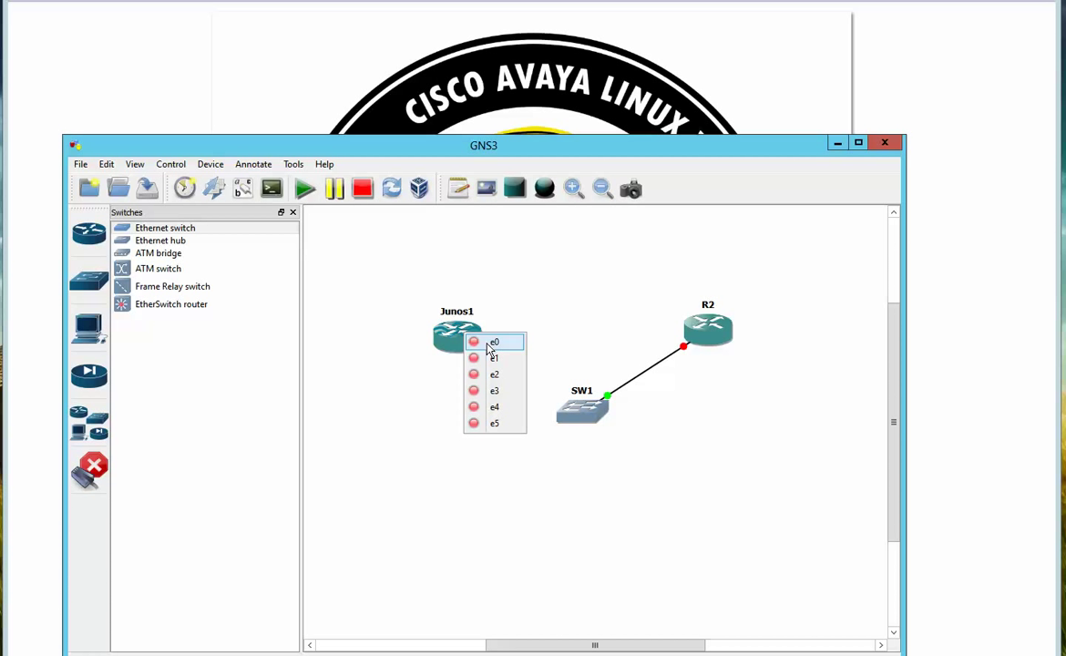
pyautogui.click(491, 344)
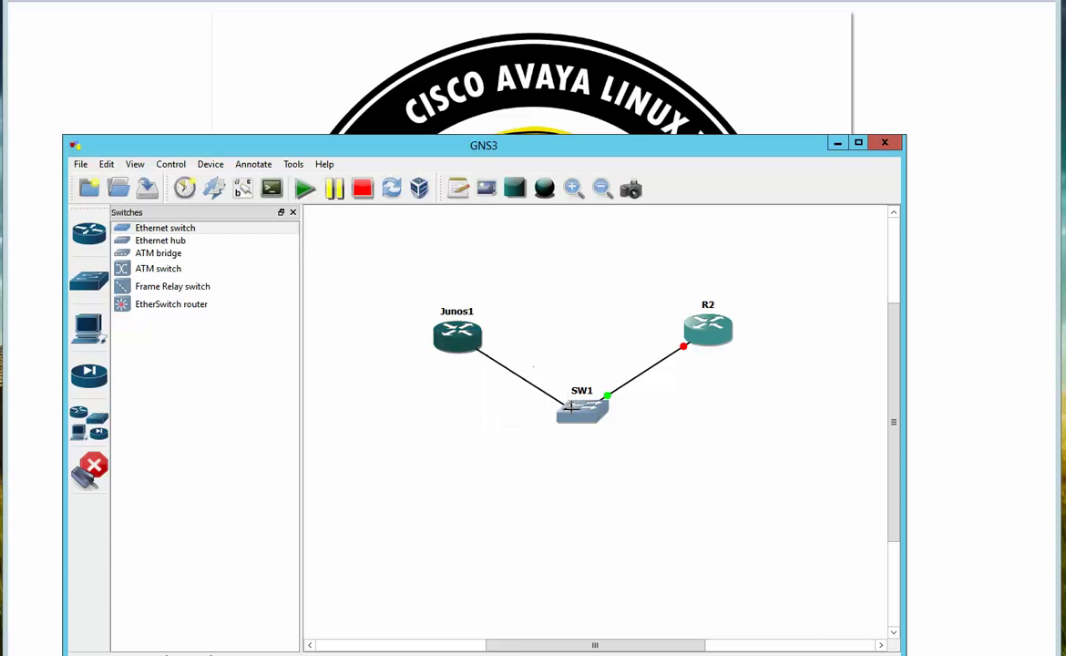
pyautogui.click(573, 409)
pyautogui.click(587, 435)
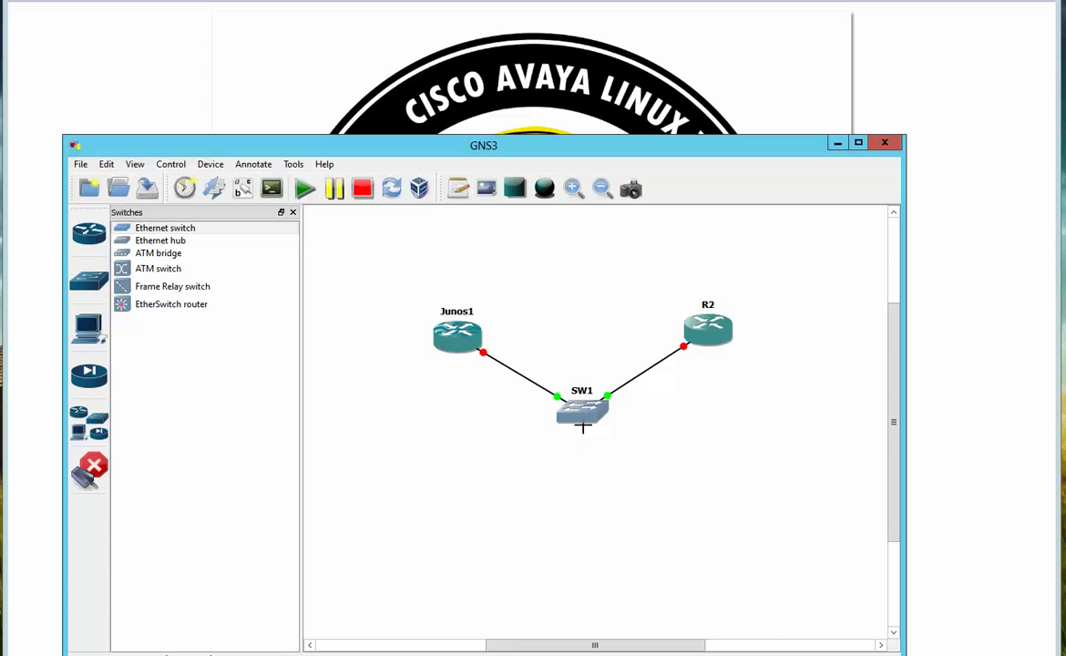
# Show interface labels on the links and spread R2 and Junos1 slightly apart
pyautogui.click(90, 470)
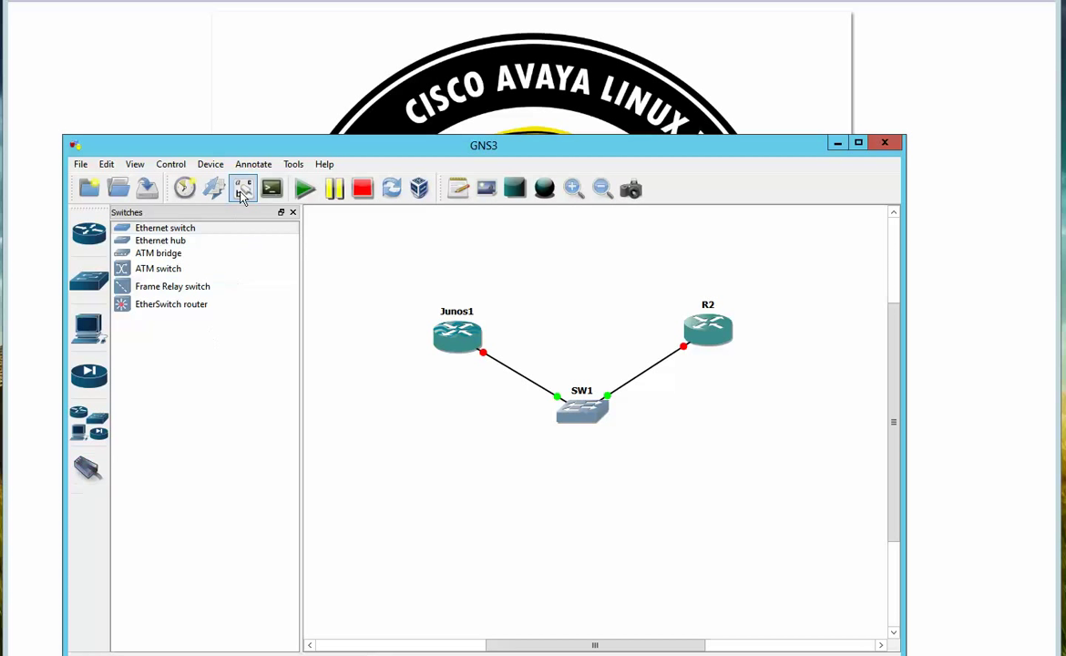
pyautogui.click(243, 190)
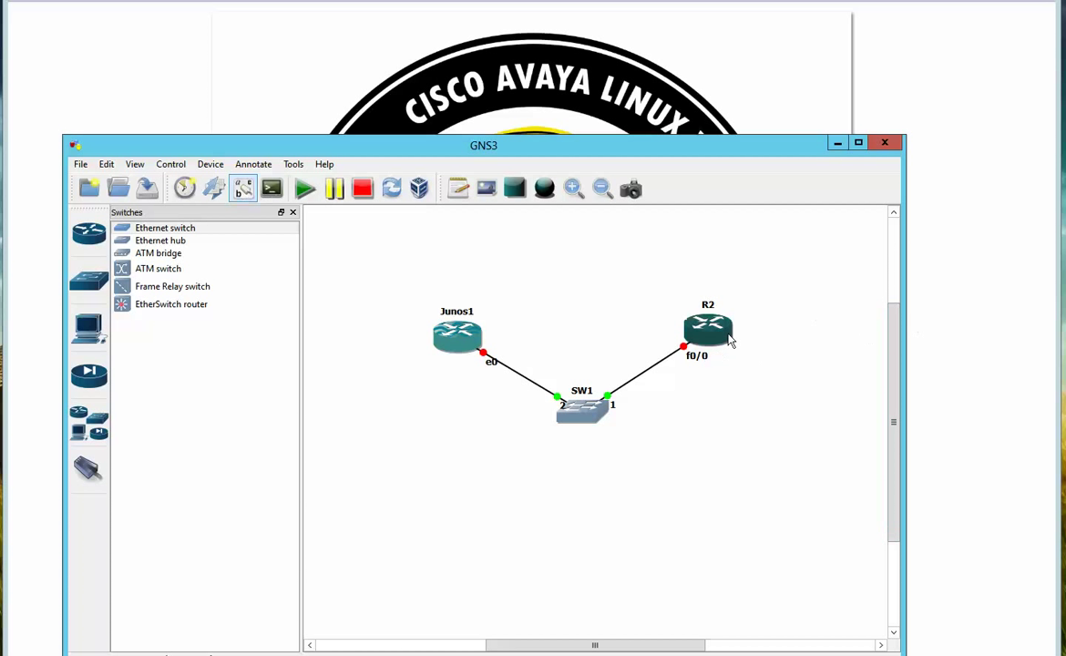
pyautogui.moveTo(710, 330); pyautogui.dragTo(740, 331)
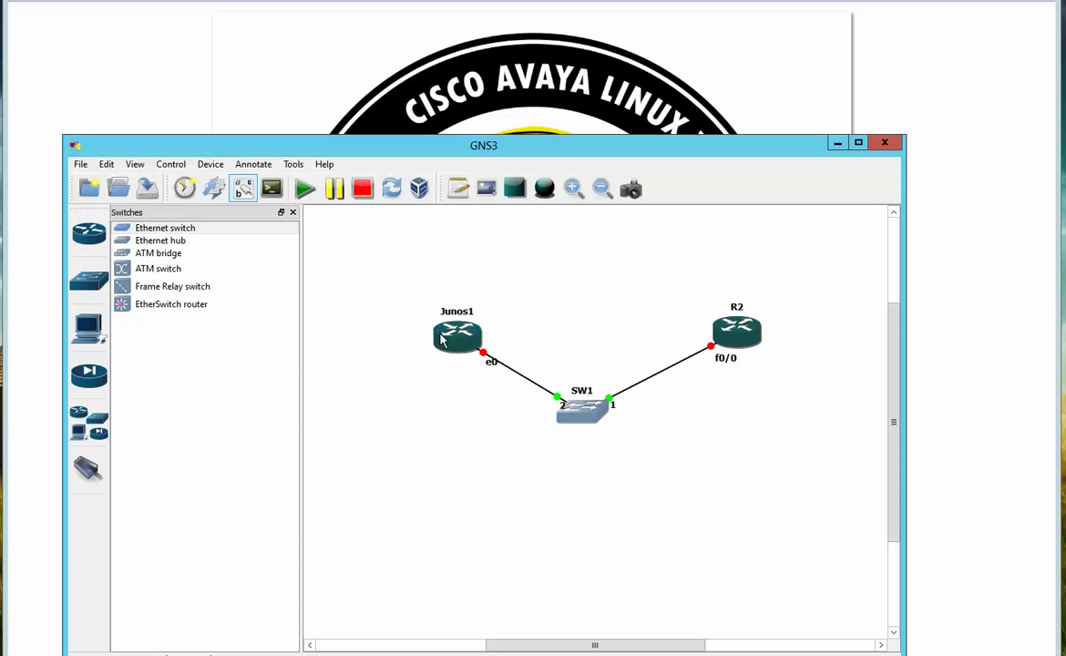
pyautogui.moveTo(457, 335); pyautogui.dragTo(430, 332)
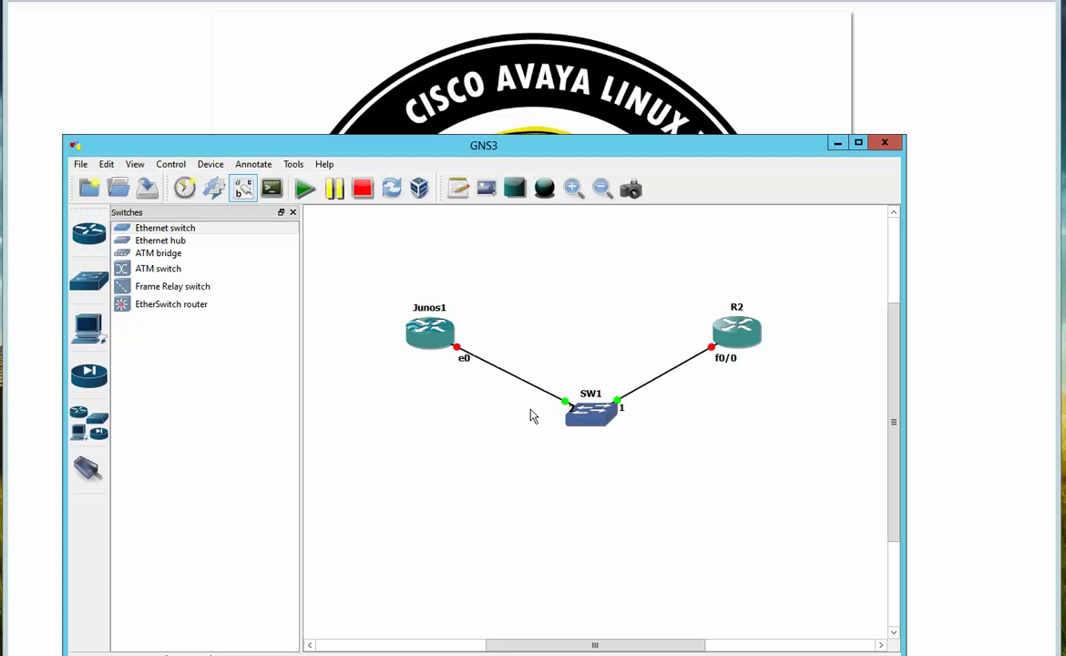
# Start router Junos1
pyautogui.rightClick(443, 336)
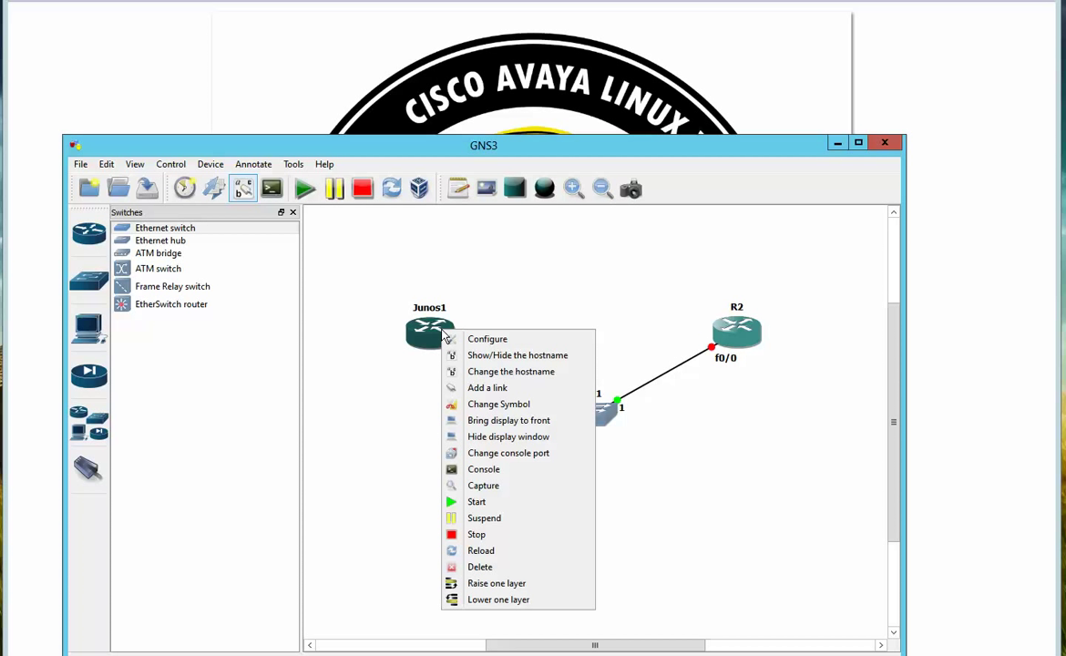
pyautogui.click(537, 425)
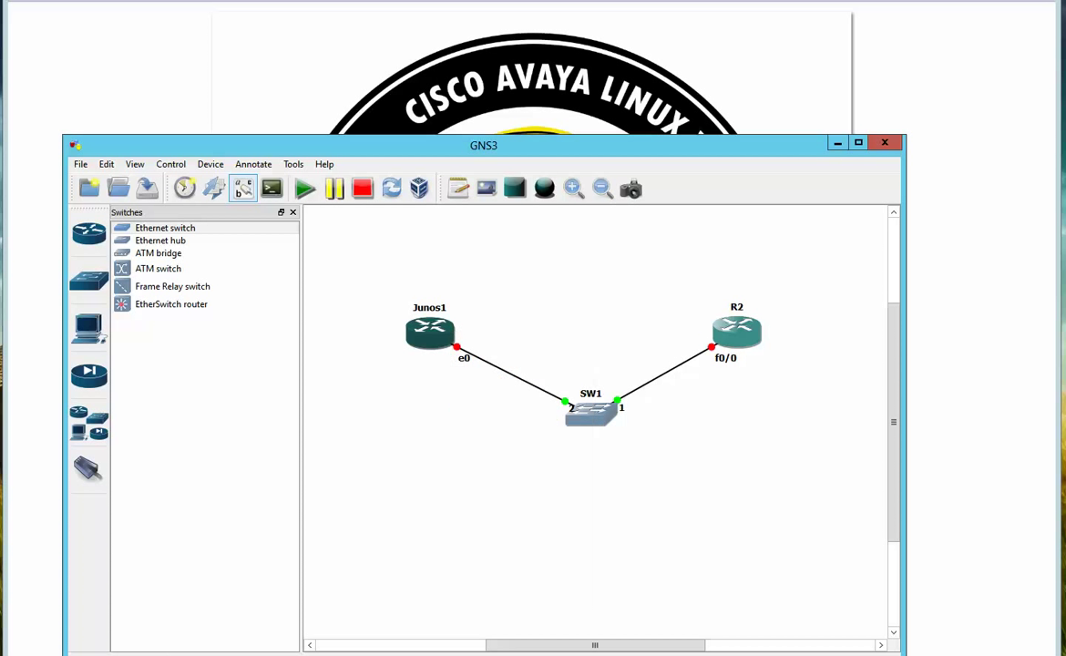
pyautogui.rightClick(425, 335)
pyautogui.click(475, 502)
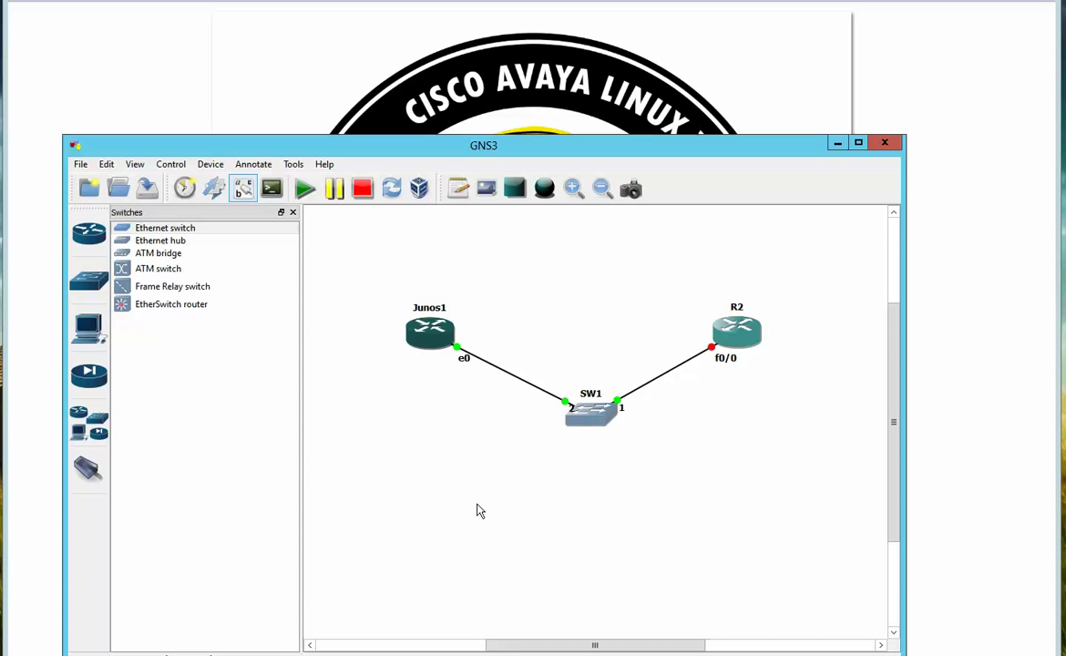
# Open a console to Junos1, moved up-left and enlarged to 30 rows
pyautogui.rightClick(433, 340)
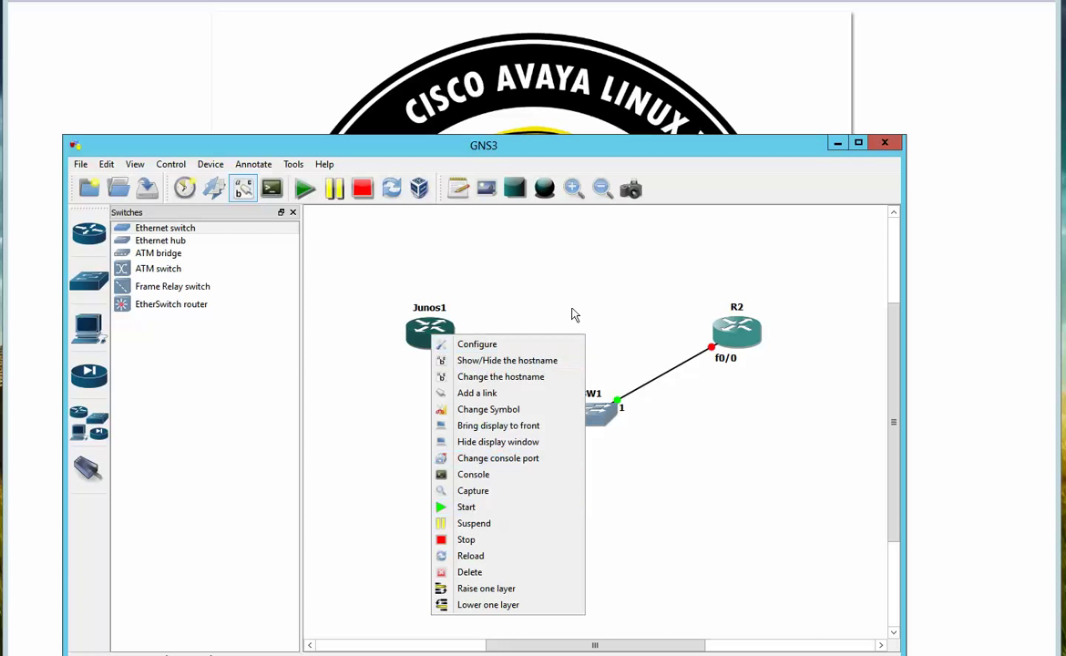
pyautogui.click(535, 258)
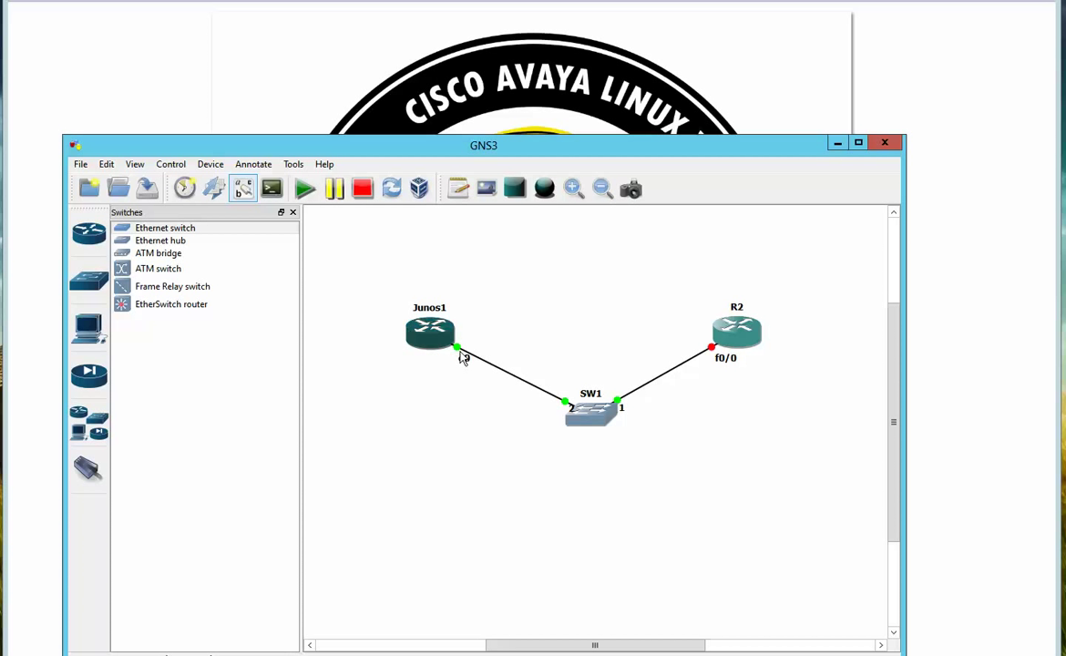
pyautogui.rightClick(434, 336)
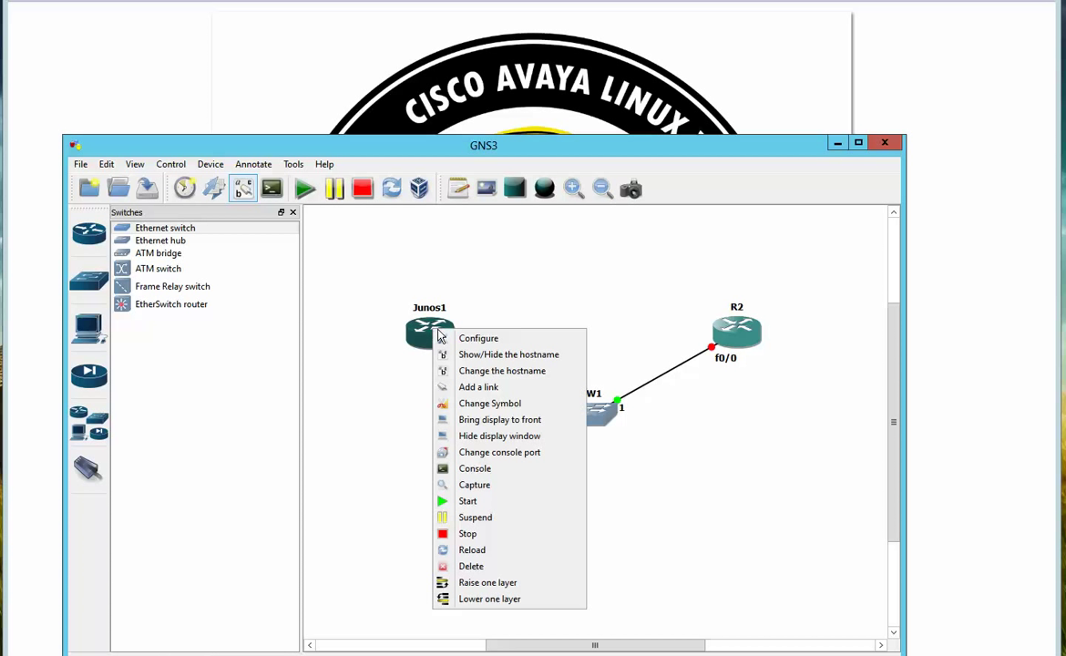
pyautogui.click(485, 473)
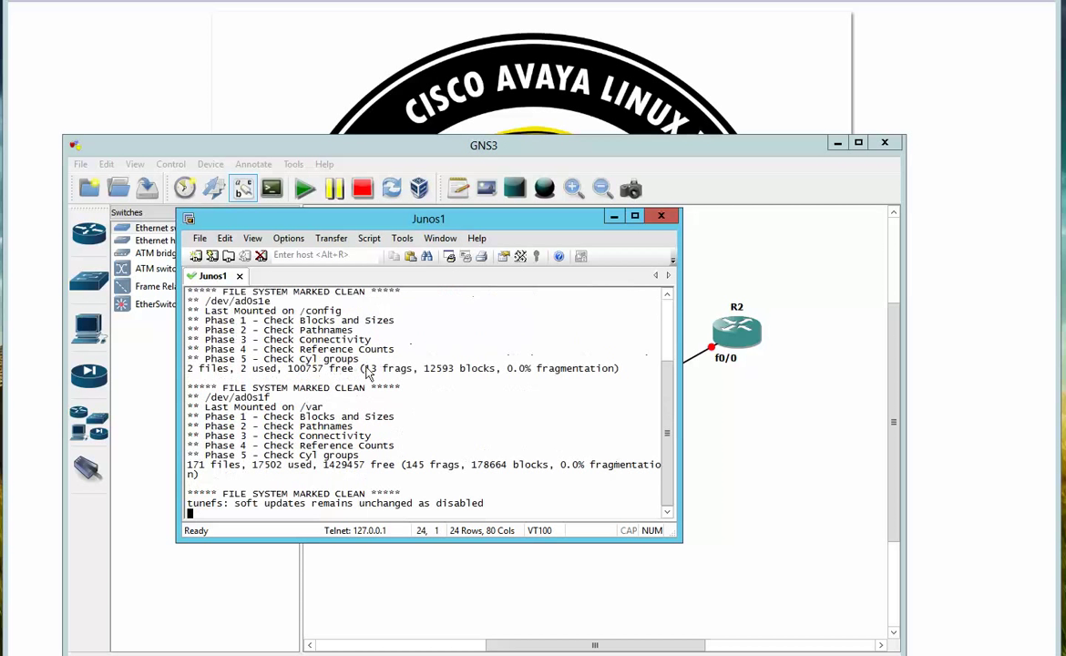
pyautogui.moveTo(338, 215); pyautogui.dragTo(283, 121)
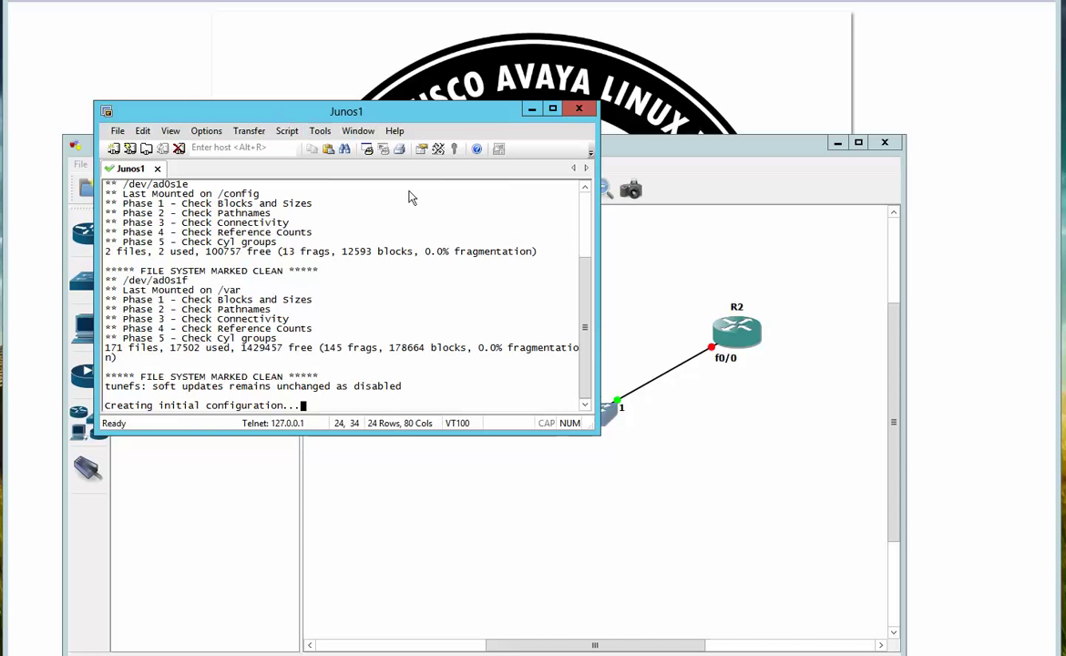
pyautogui.moveTo(389, 453); pyautogui.dragTo(389, 518)
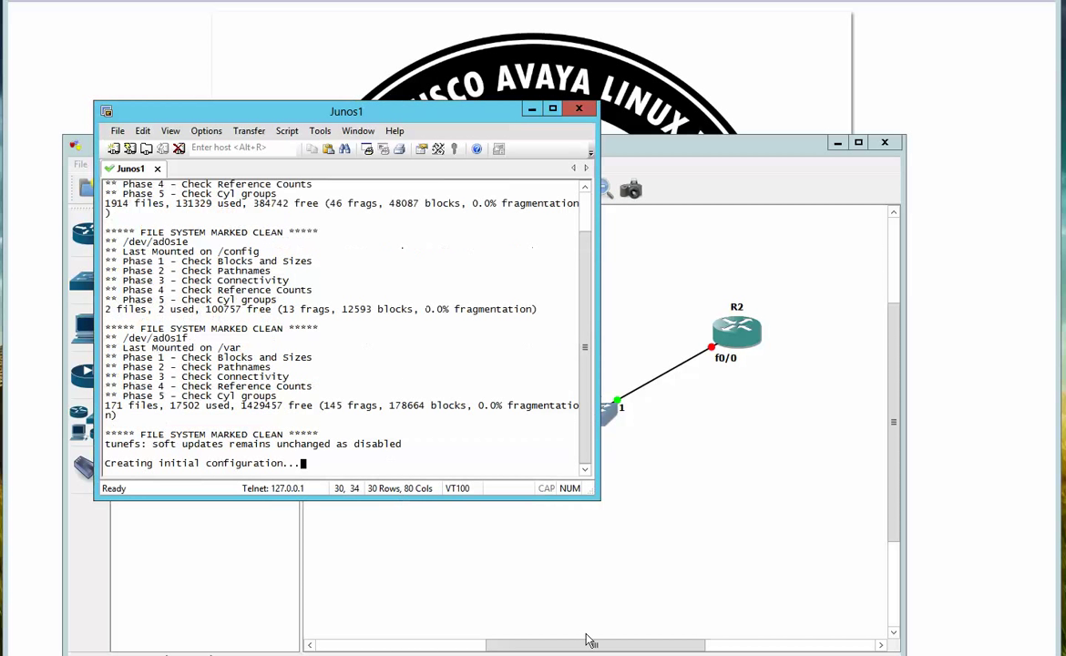
# Start router R2 and open a console session to it
pyautogui.rightClick(738, 336)
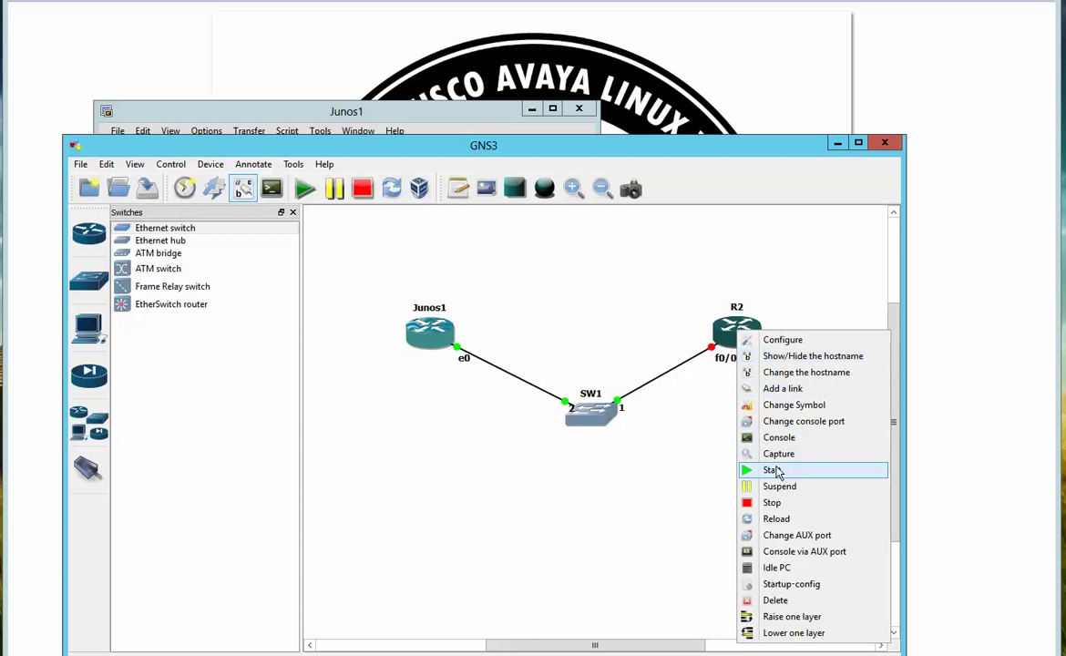
pyautogui.click(774, 470)
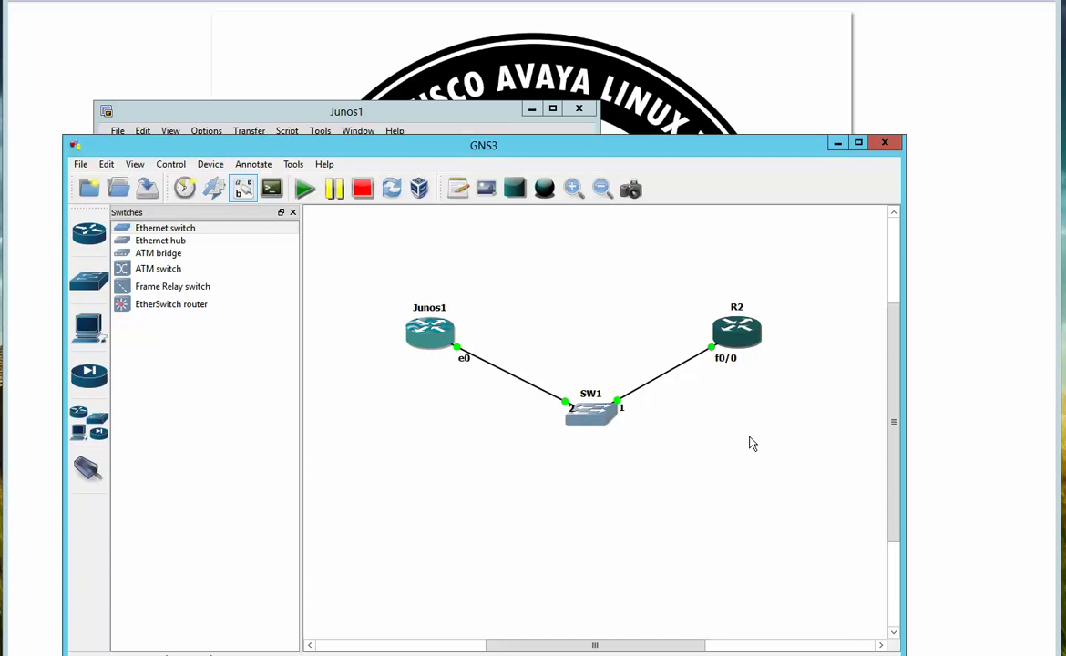
pyautogui.rightClick(743, 333)
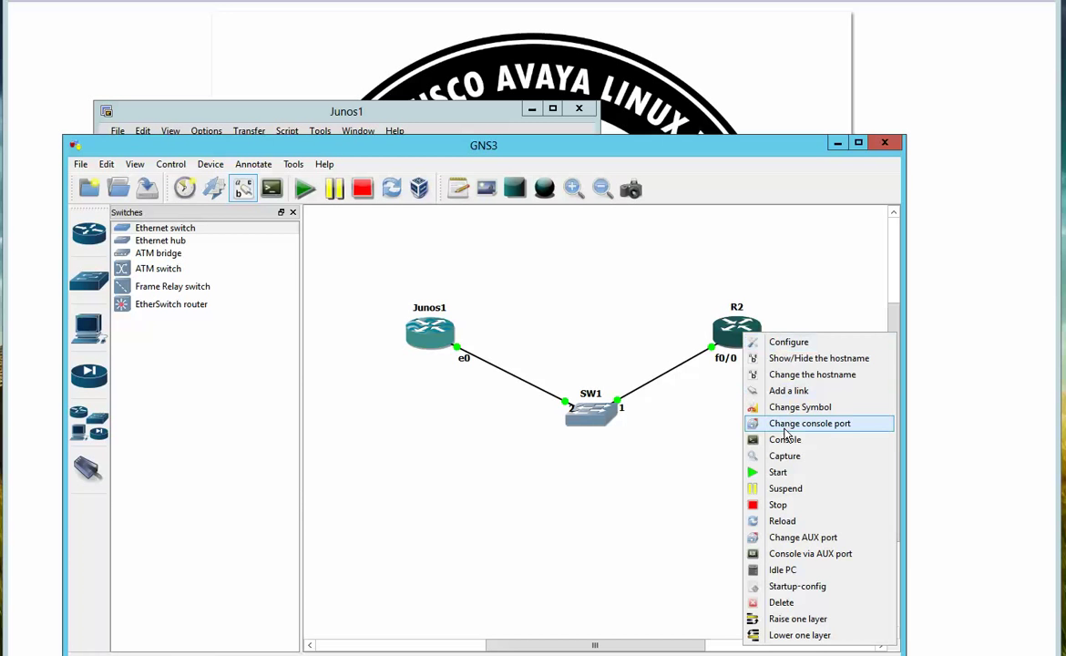
pyautogui.click(785, 441)
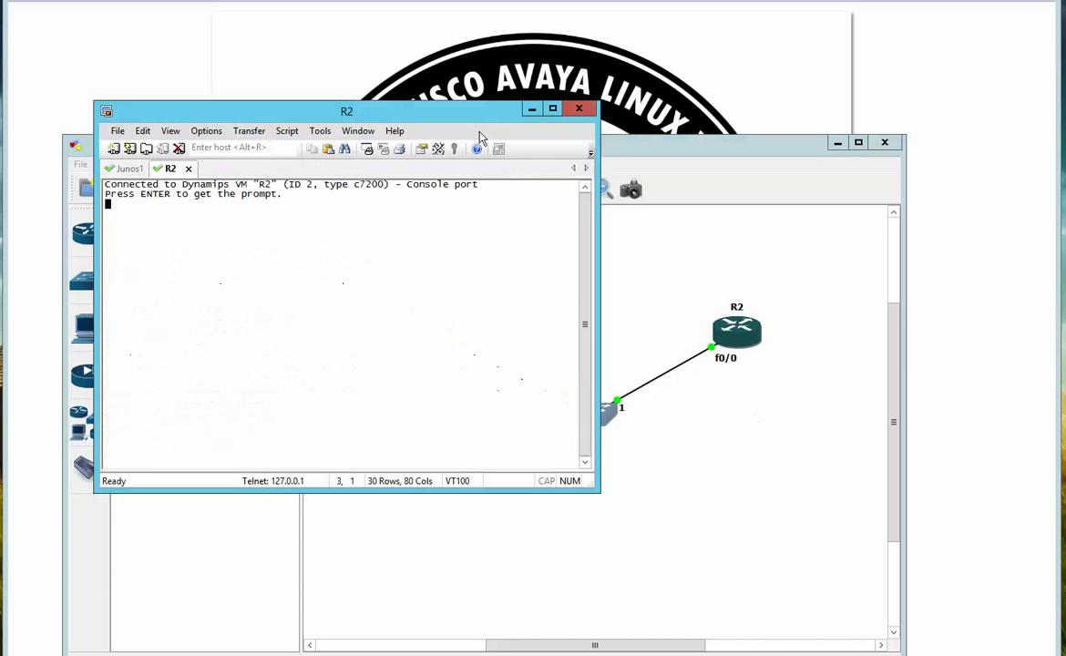
# Widen R2's console to 96 columns and enter 'config t' at its prompt
pyautogui.moveTo(473, 119); pyautogui.dragTo(582, 110)
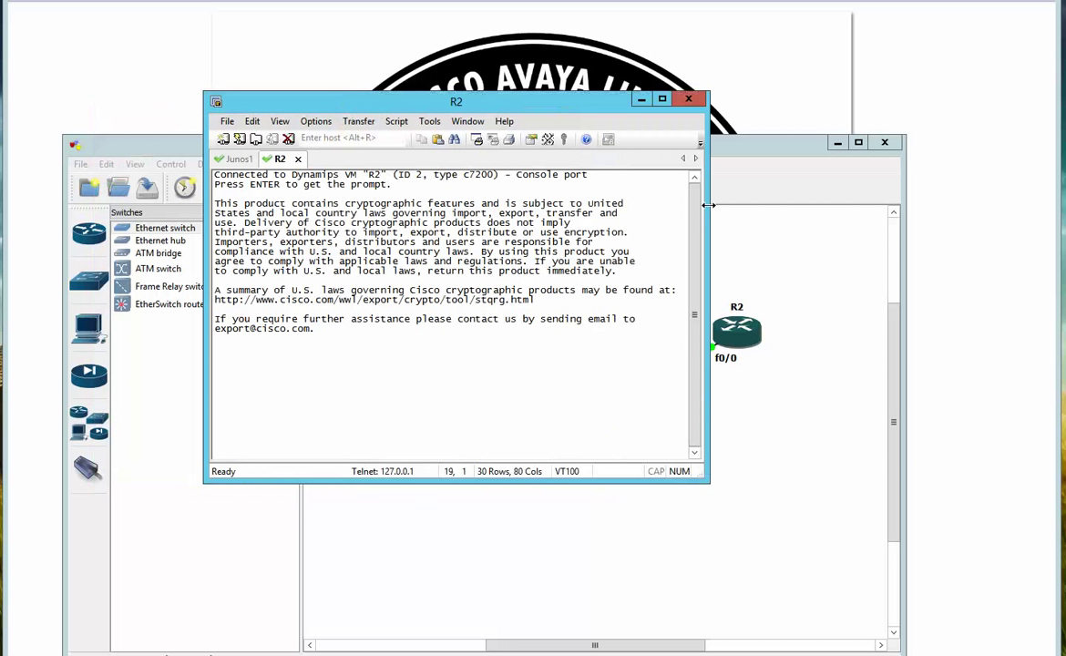
pyautogui.moveTo(709, 205); pyautogui.dragTo(808, 205)
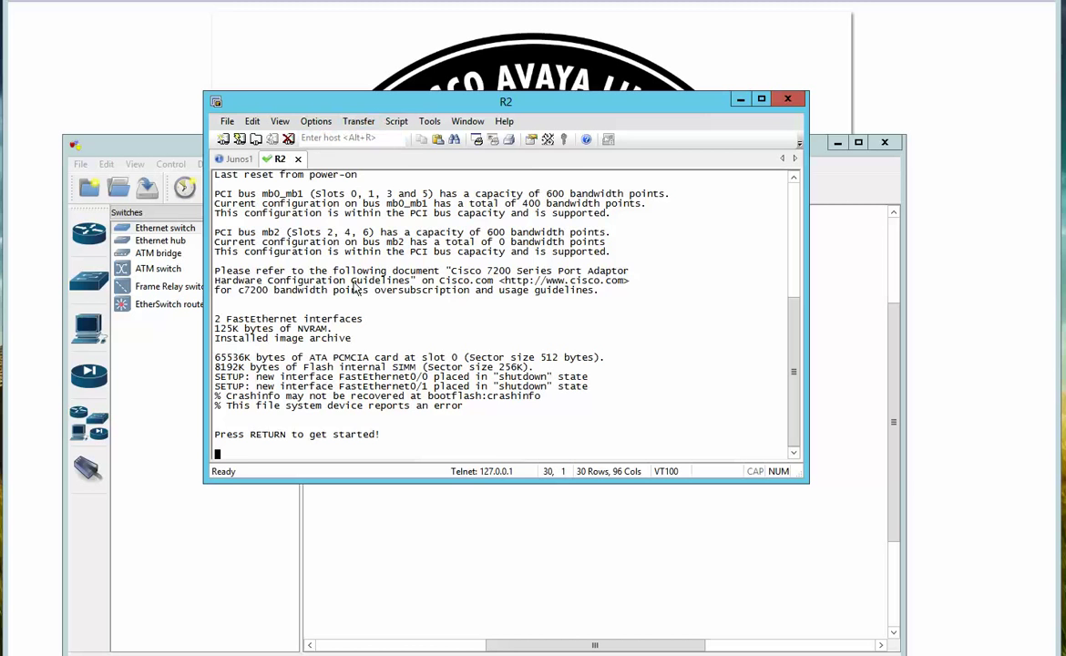
pyautogui.press('Return')
pyautogui.press('Return')
pyautogui.press('Return')
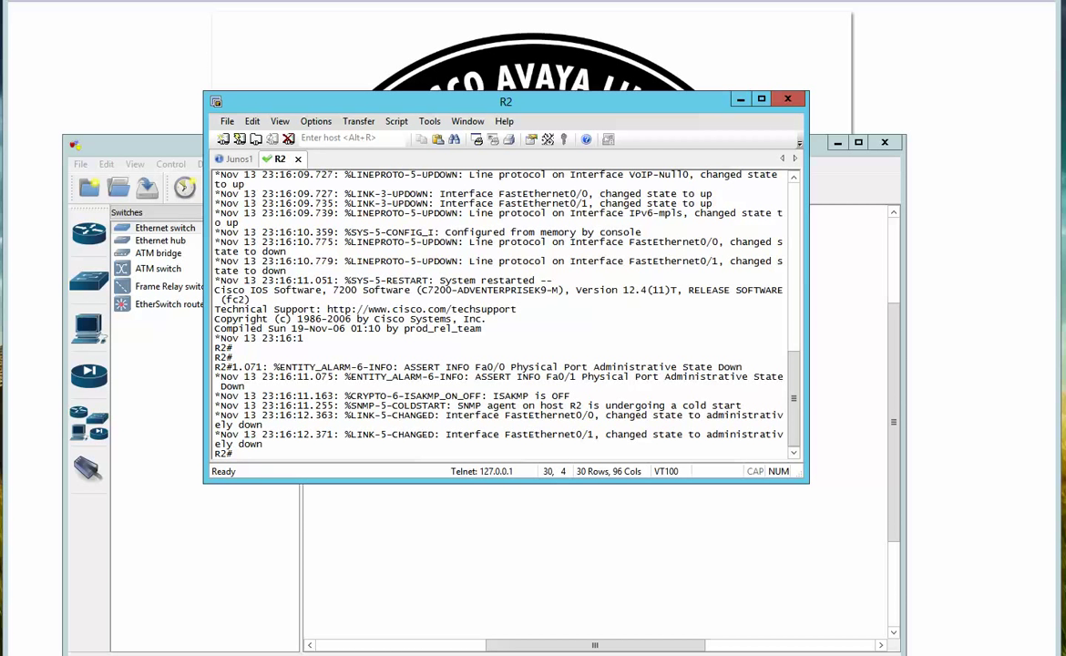
pyautogui.write('config t')
pyautogui.press('Return')
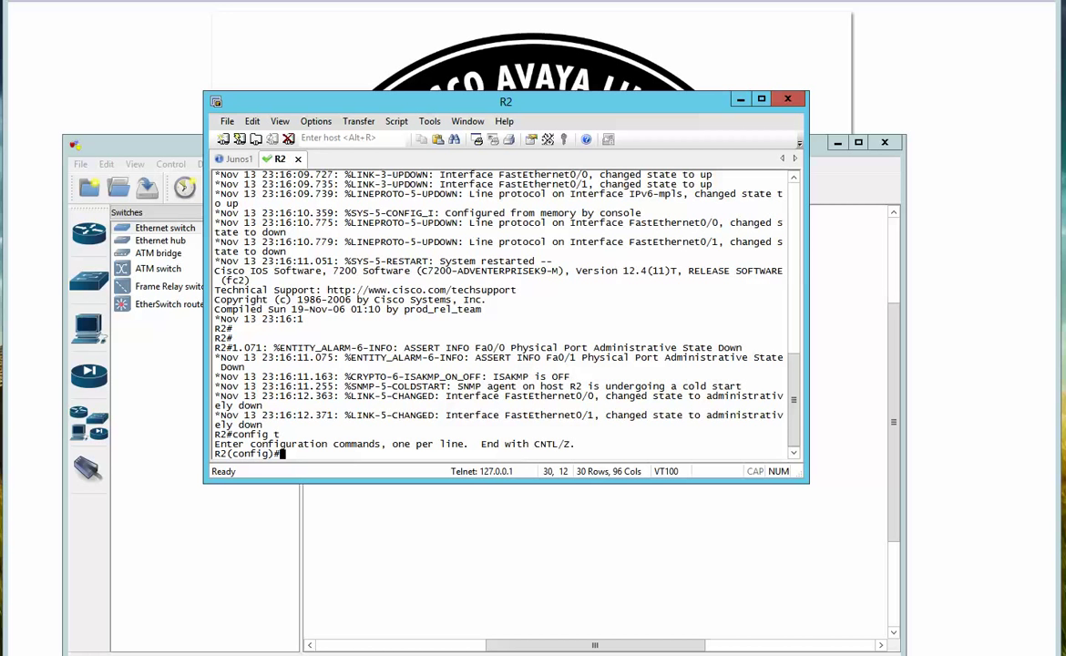
pyautogui.click(239, 160)
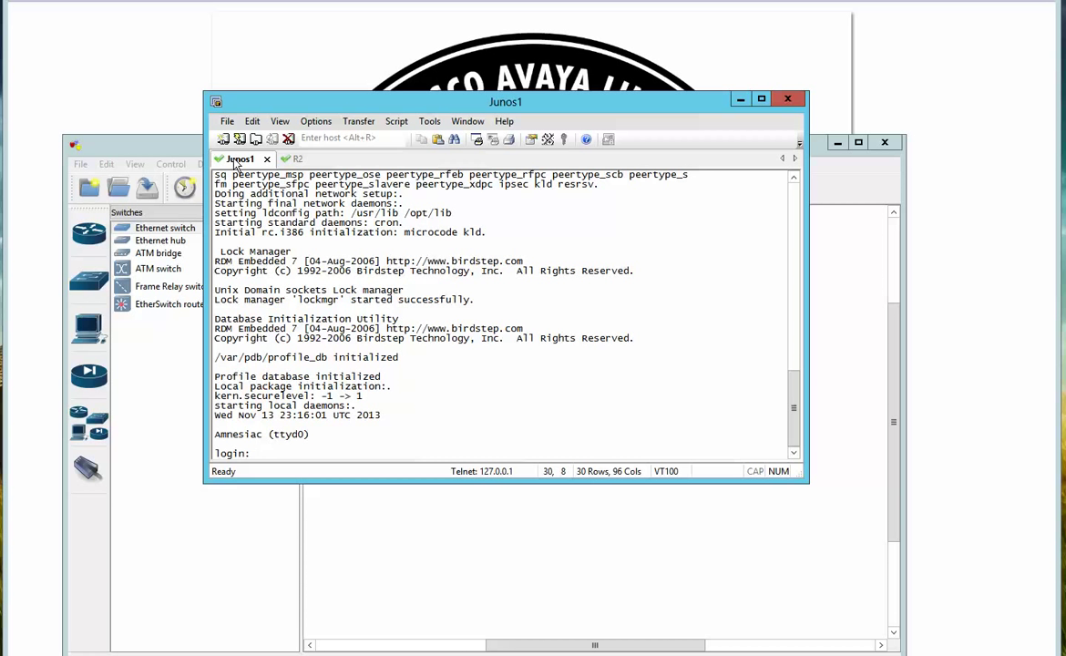
# Log in to Junos1 as root and run 'cli' to reach the root> prompt
pyautogui.write('root')
pyautogui.press('Return')
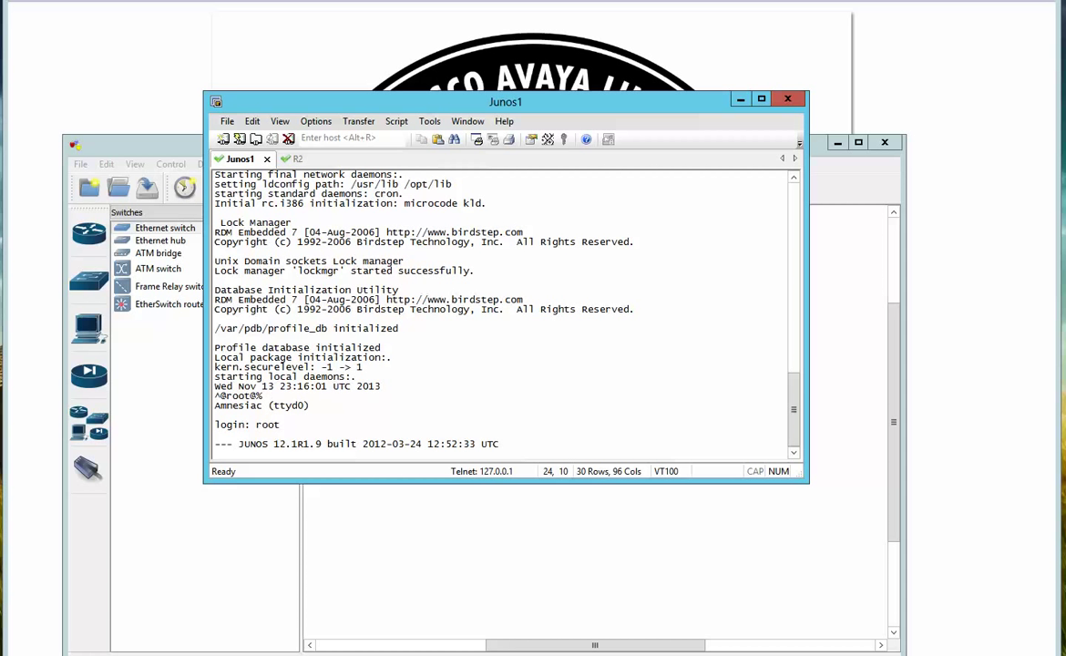
pyautogui.press('Return')
pyautogui.press('Return')
pyautogui.press('Return')
pyautogui.press('Return')
pyautogui.press('Return')
pyautogui.press('Return')
pyautogui.press('Return')
pyautogui.press('Return')
pyautogui.press('Return')
pyautogui.press('Return')
pyautogui.press('Return')
pyautogui.press('Return')
pyautogui.press('Return')
pyautogui.press('Return')
pyautogui.press('Return')
pyautogui.press('Return')
pyautogui.press('Return')
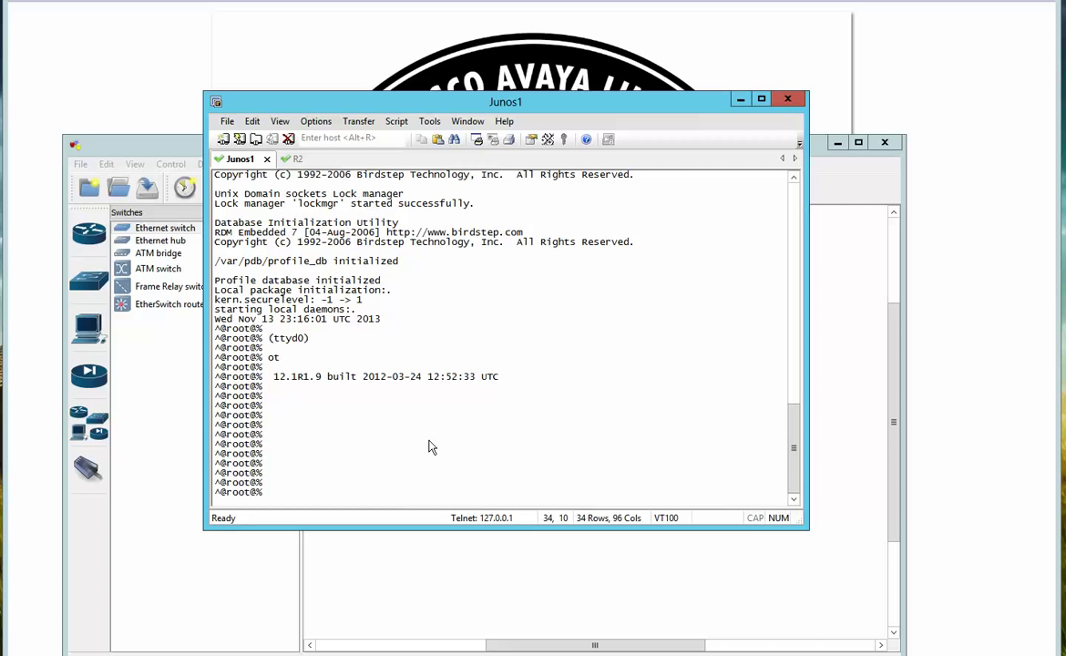
pyautogui.write('cli')
pyautogui.press('Return')
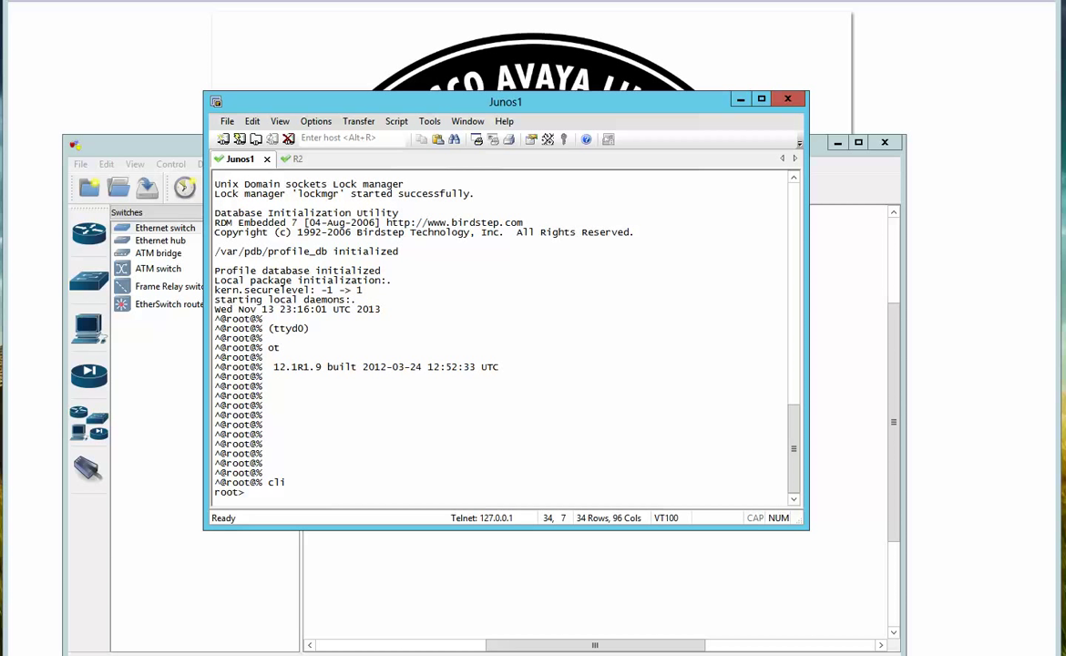
pyautogui.click(185, 150)
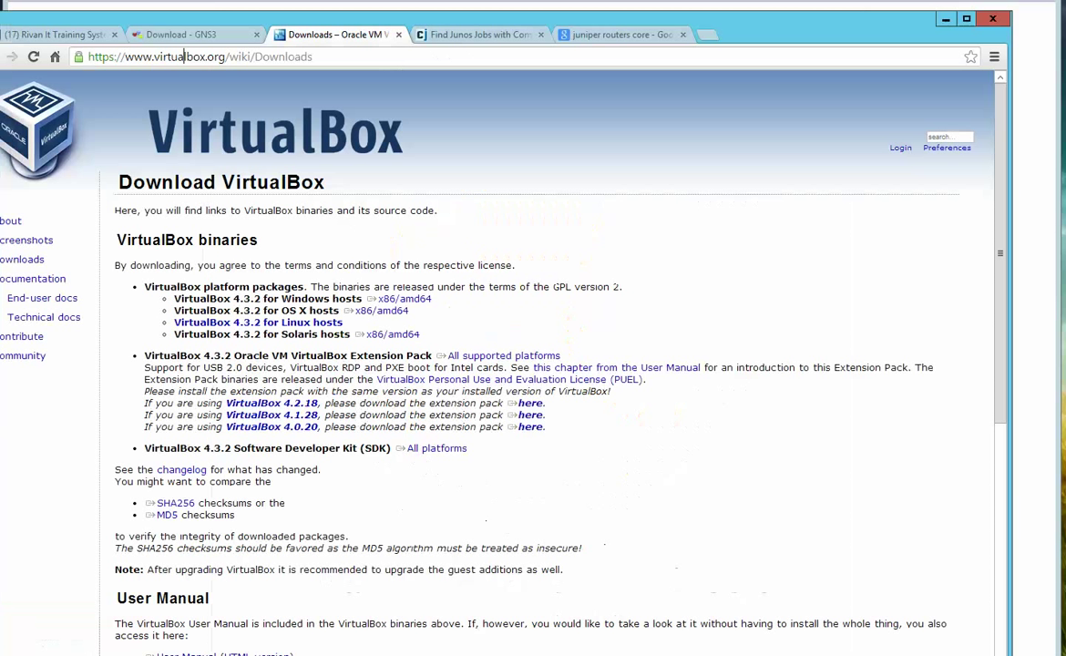
pyautogui.click(102, 36)
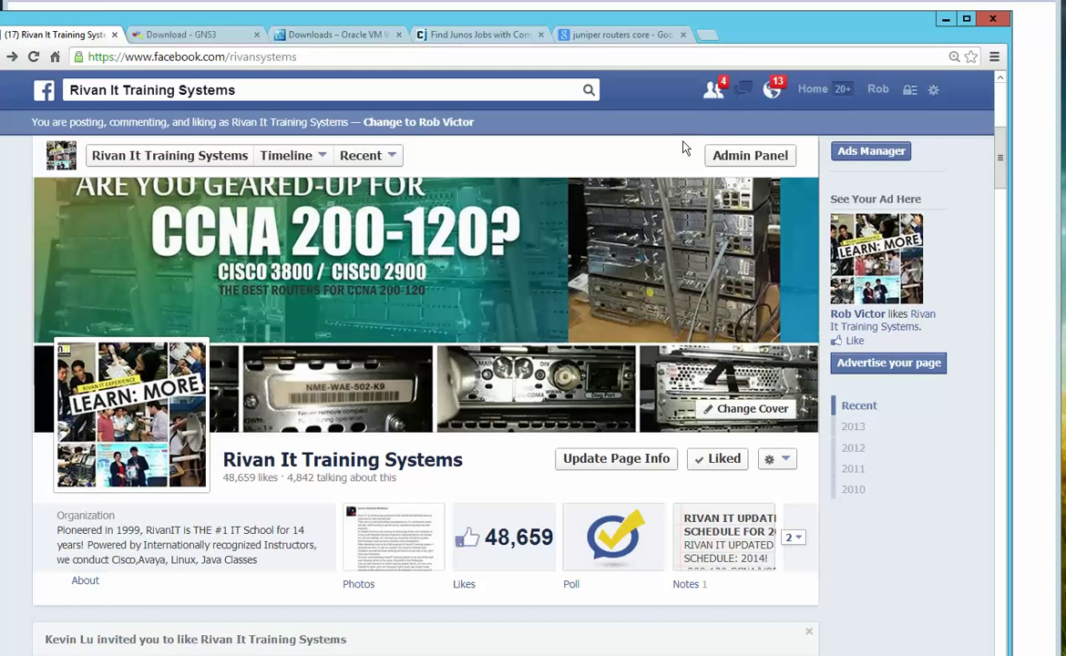
pyautogui.click(710, 39)
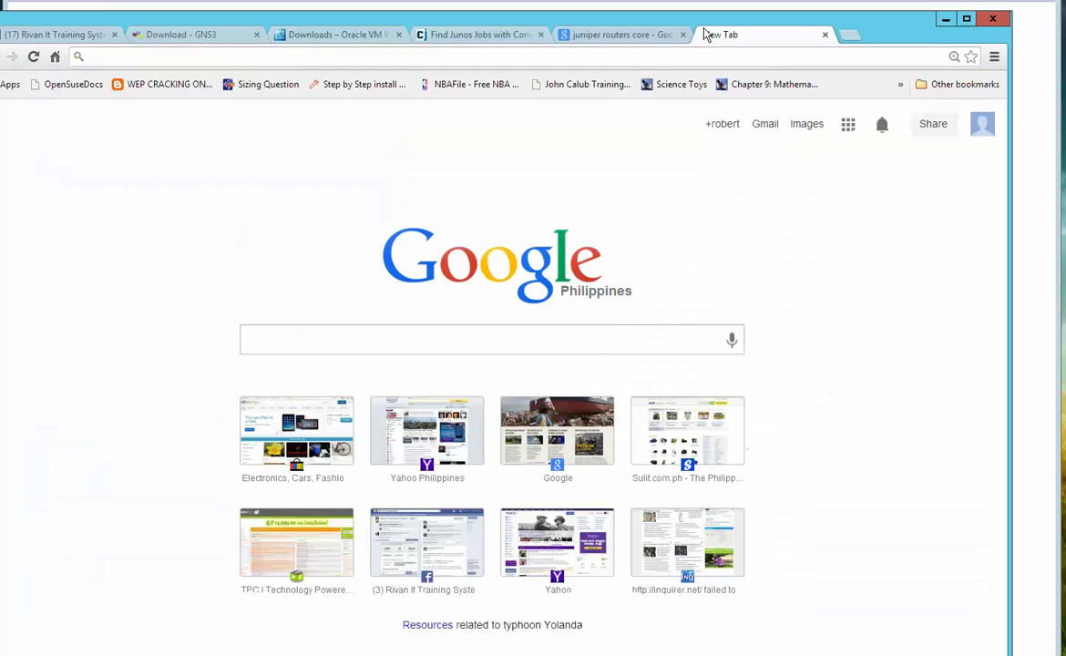
pyautogui.write('www.rivanit.com')
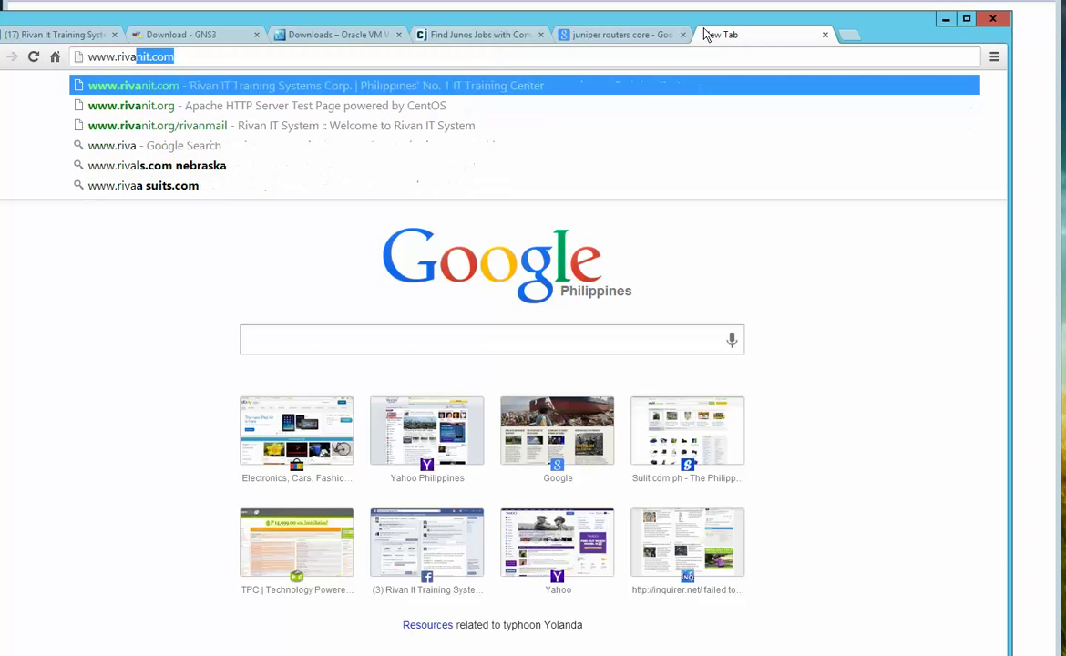
pyautogui.press('Return')
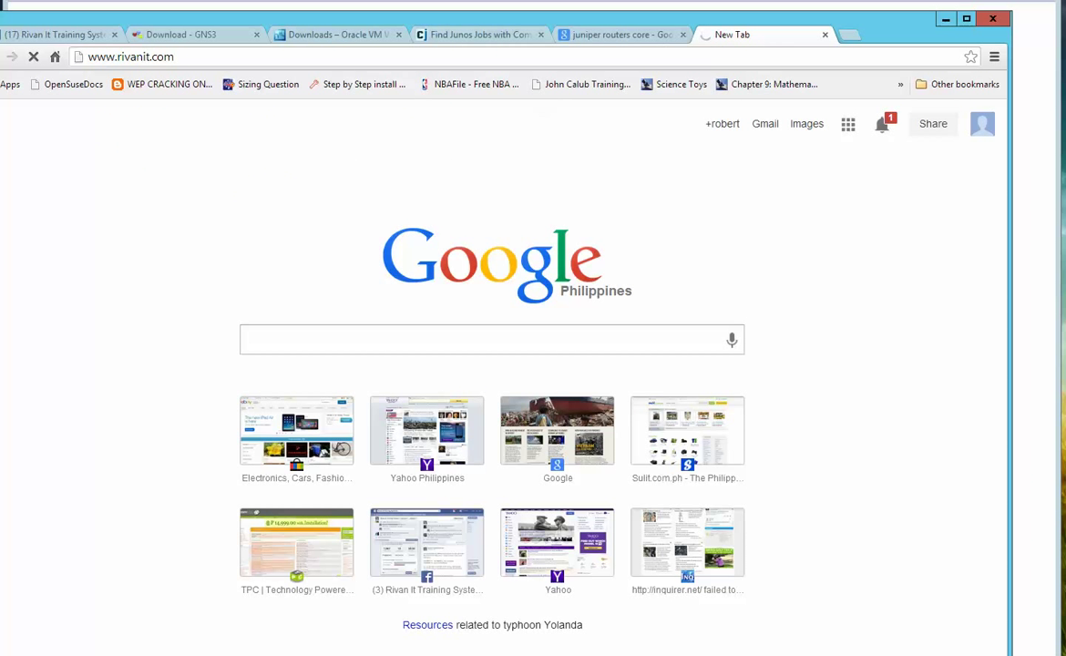
pyautogui.click(176, 56)
pyautogui.click(177, 55)
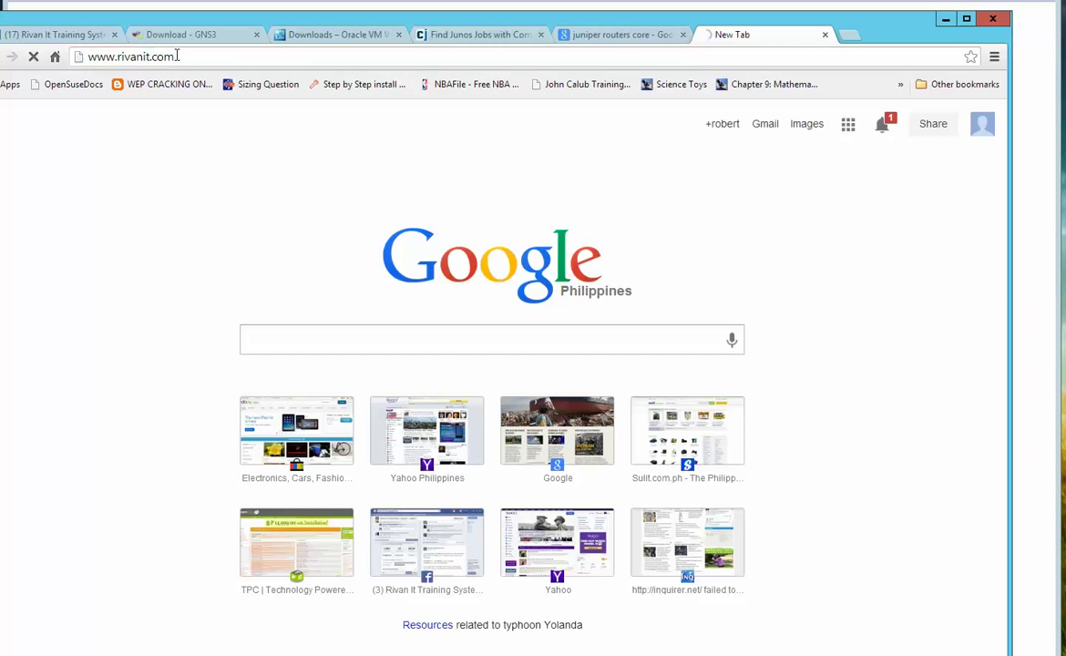